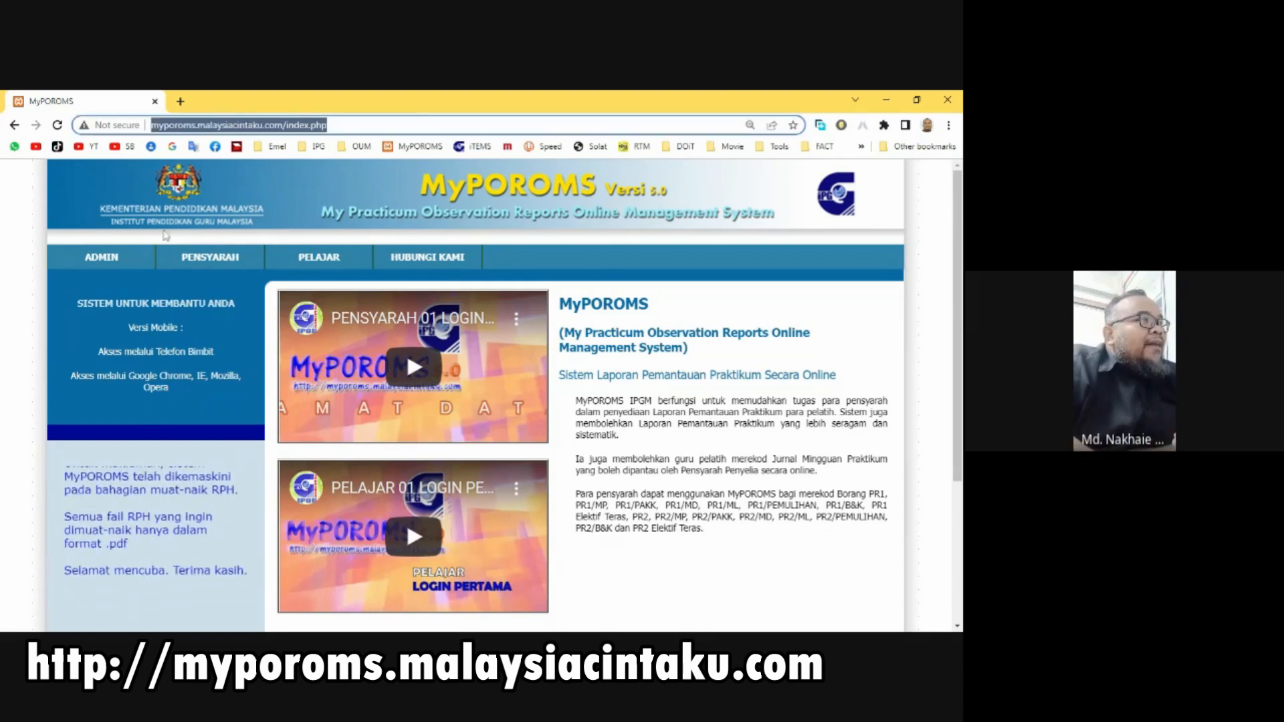
# Step: Switch from the MyPOROMS home page to the PELAJAR student login page
pyautogui.click(10, 330)
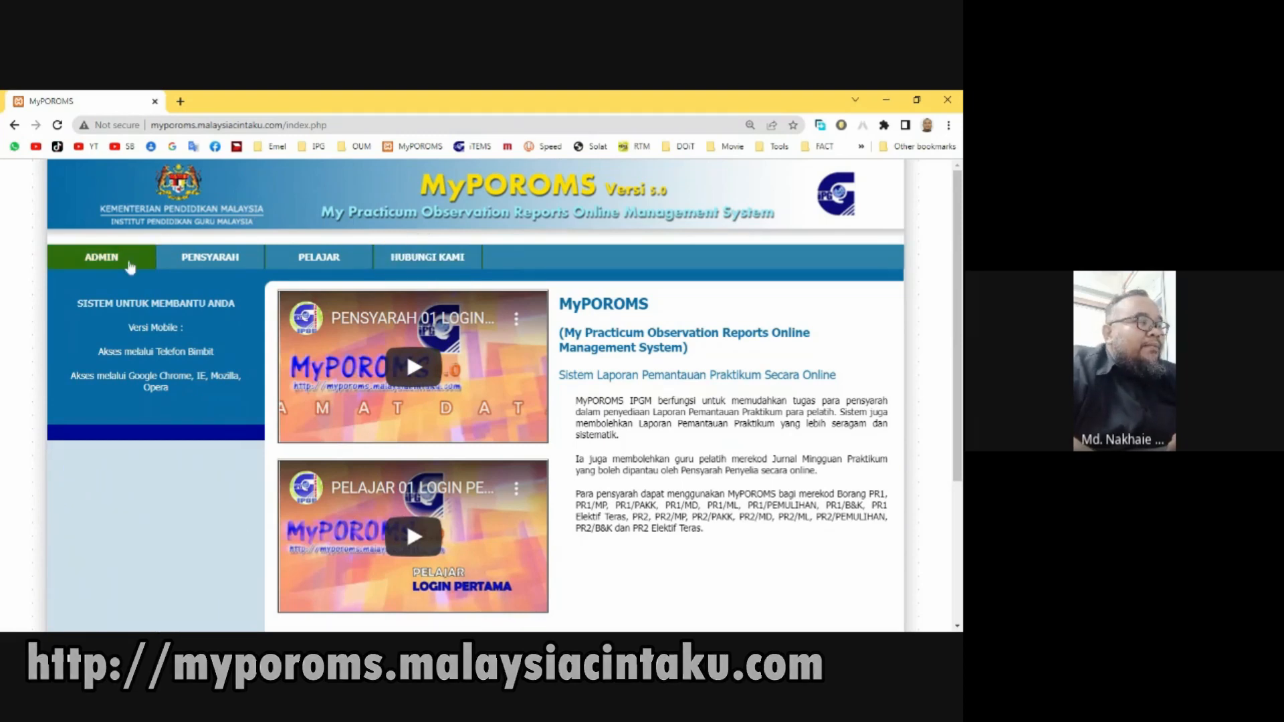
pyautogui.click(299, 259)
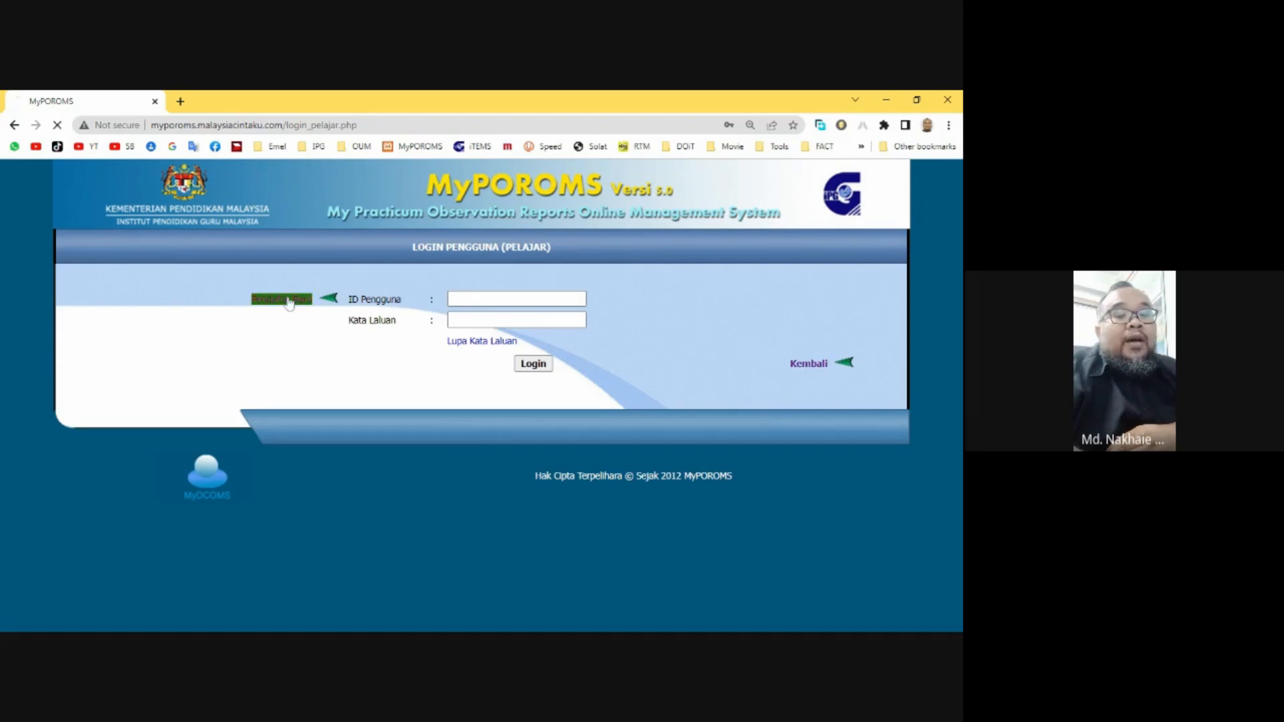
# Step: Under Pendaftar Baru, paste the student's IC number into No. KP. Pelajar and check it with Semak
pyautogui.click(289, 300)
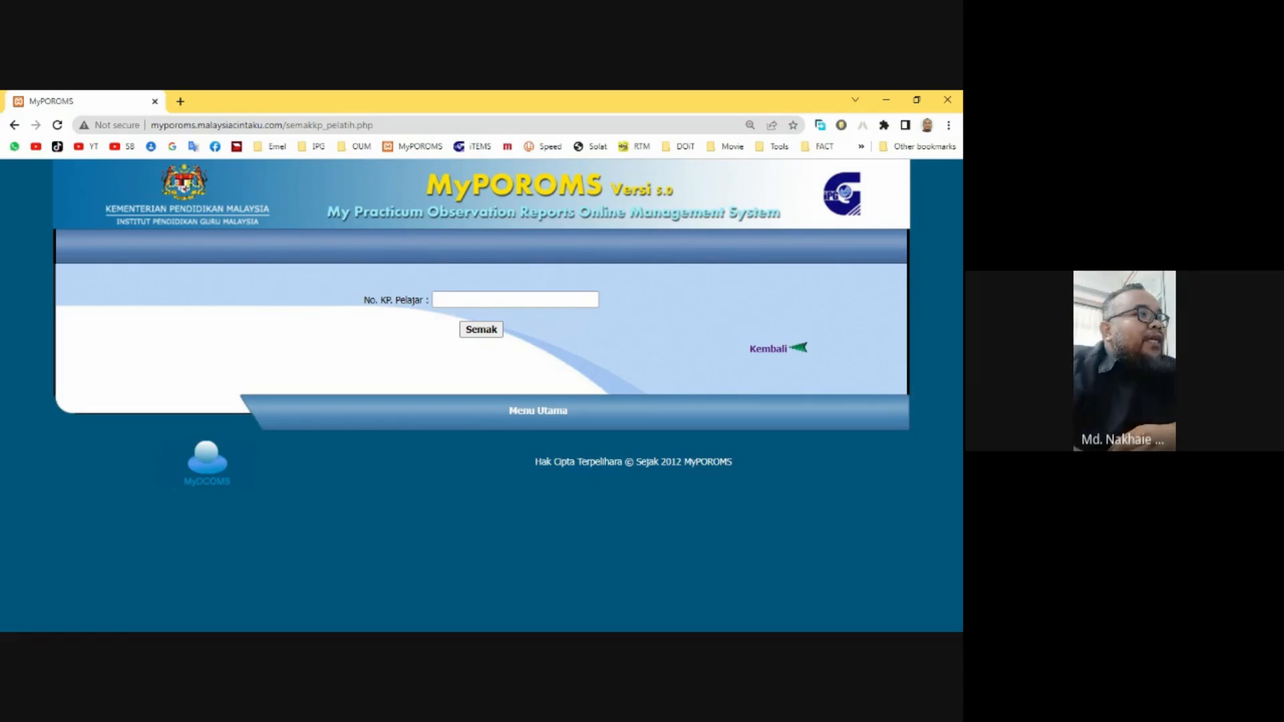
pyautogui.click(474, 300)
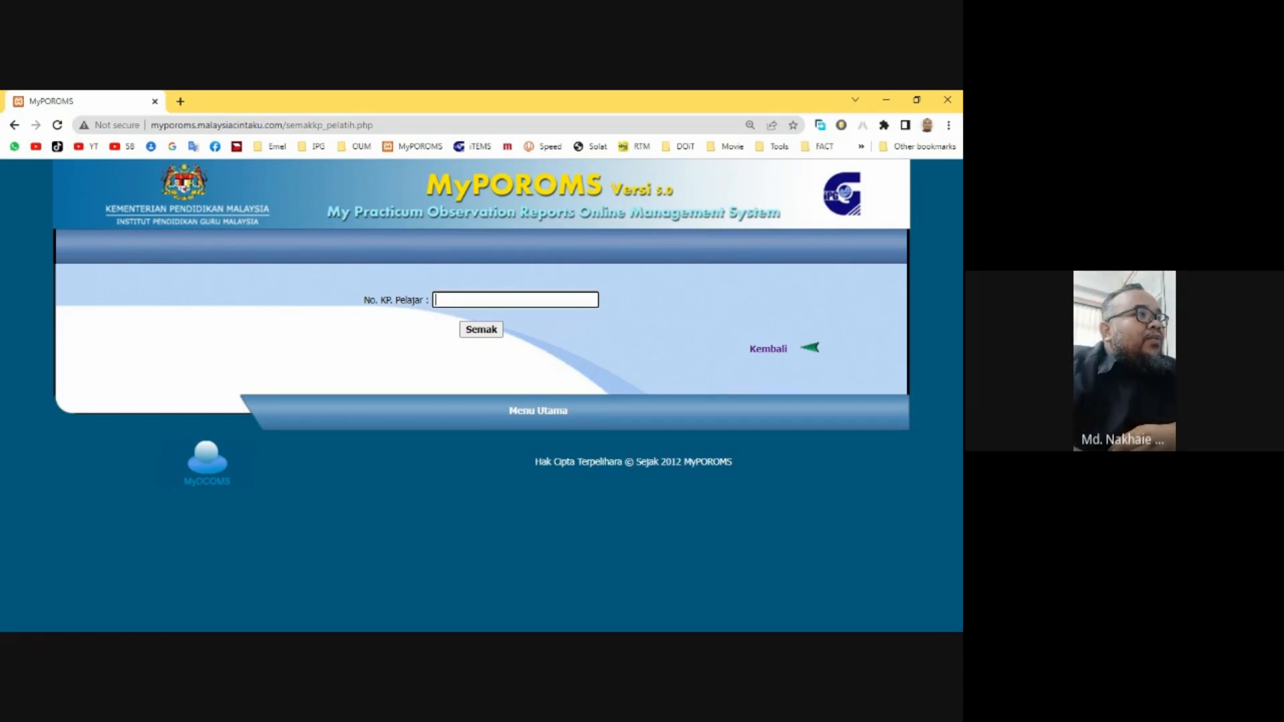
pyautogui.click(735, 631)
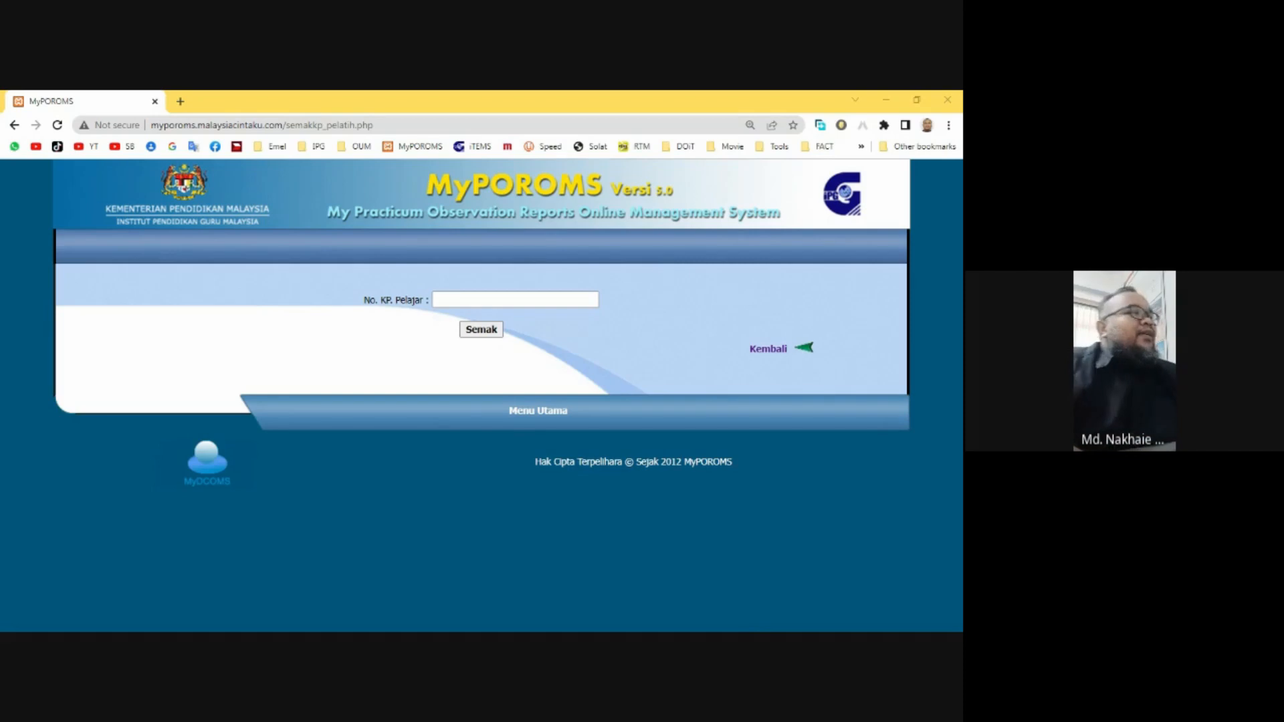
pyautogui.click(731, 611)
pyautogui.hotkey('ctrl', 'v')
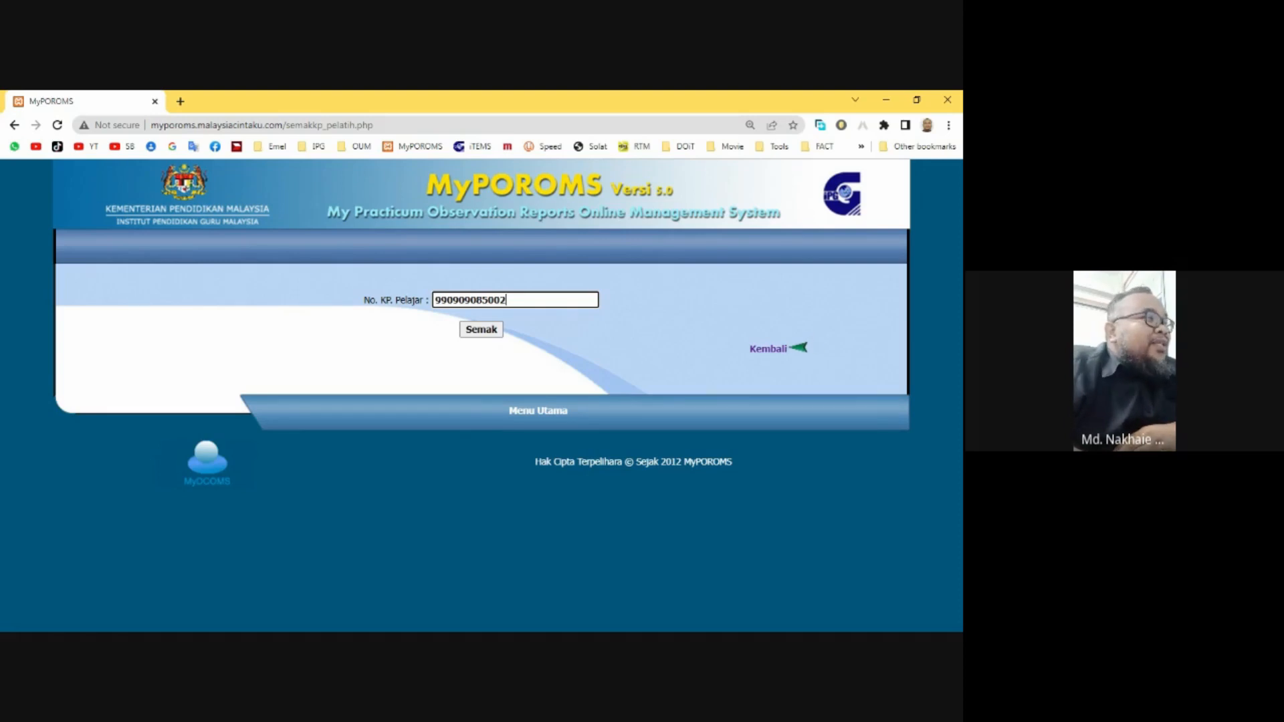
pyautogui.click(489, 336)
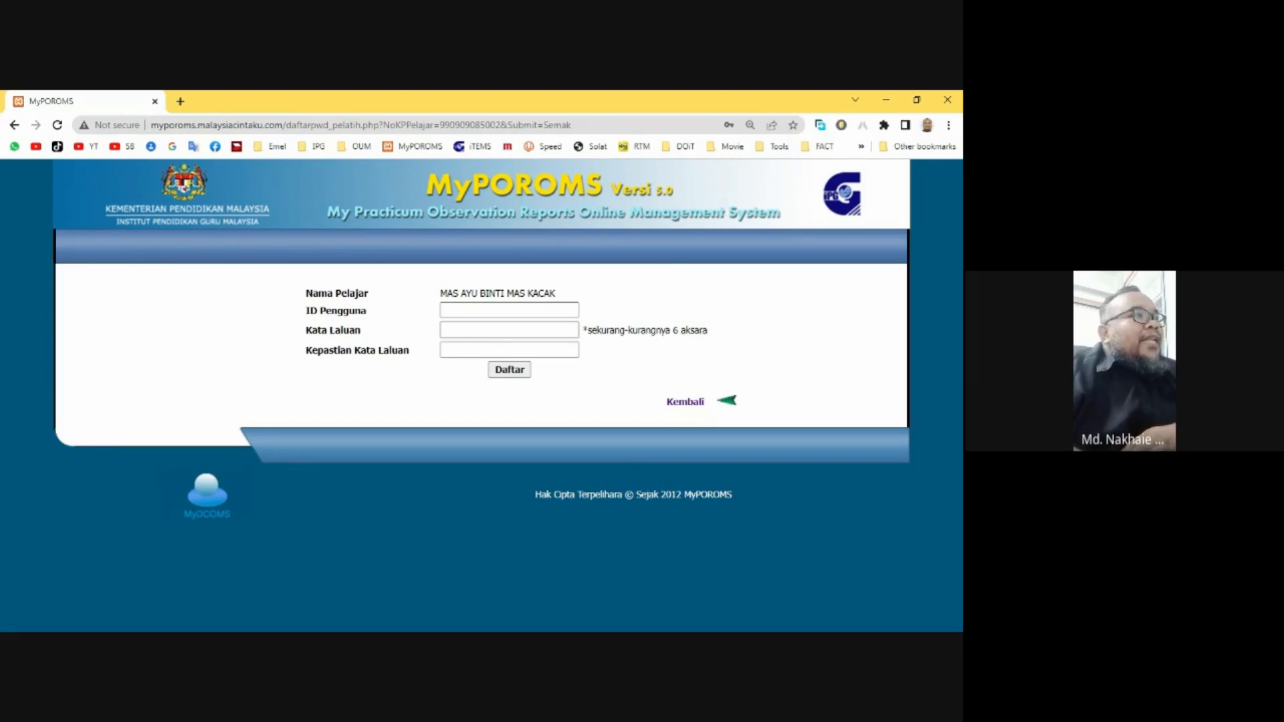
# Step: Enter the new user ID, a password and its confirmation on the registration form
pyautogui.moveTo(440, 293); pyautogui.dragTo(563, 305)
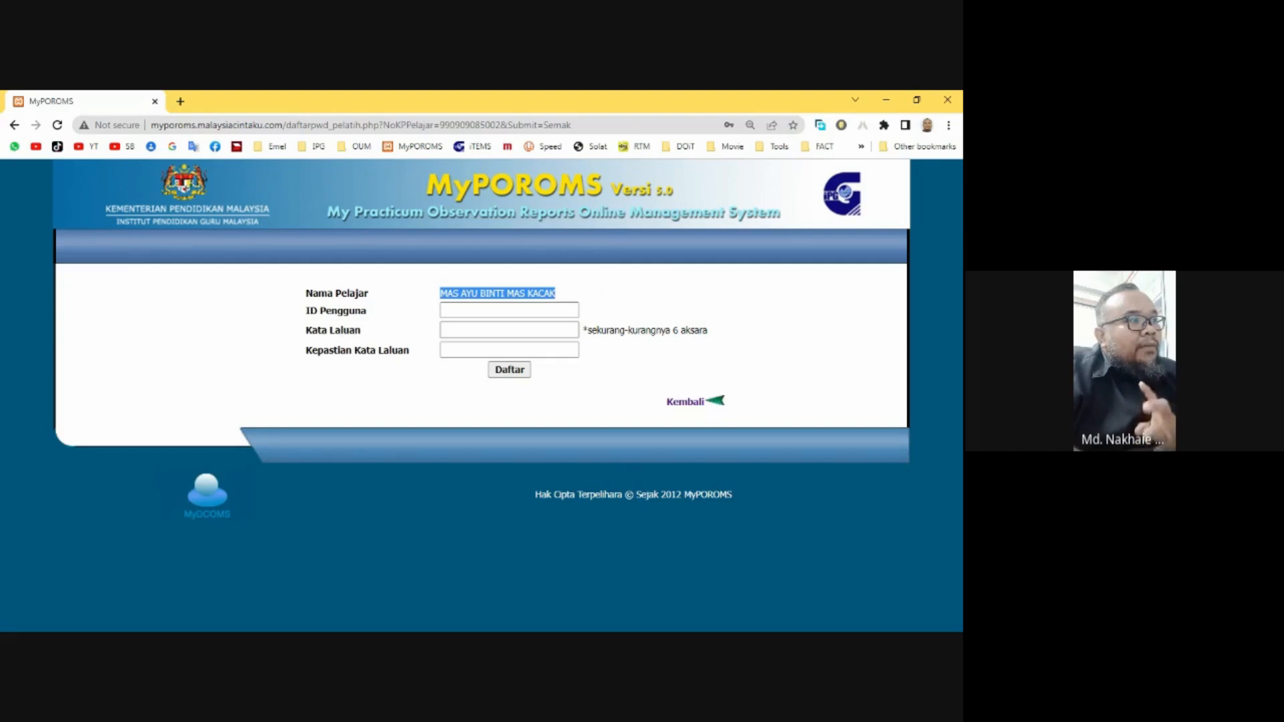
pyautogui.click(509, 310)
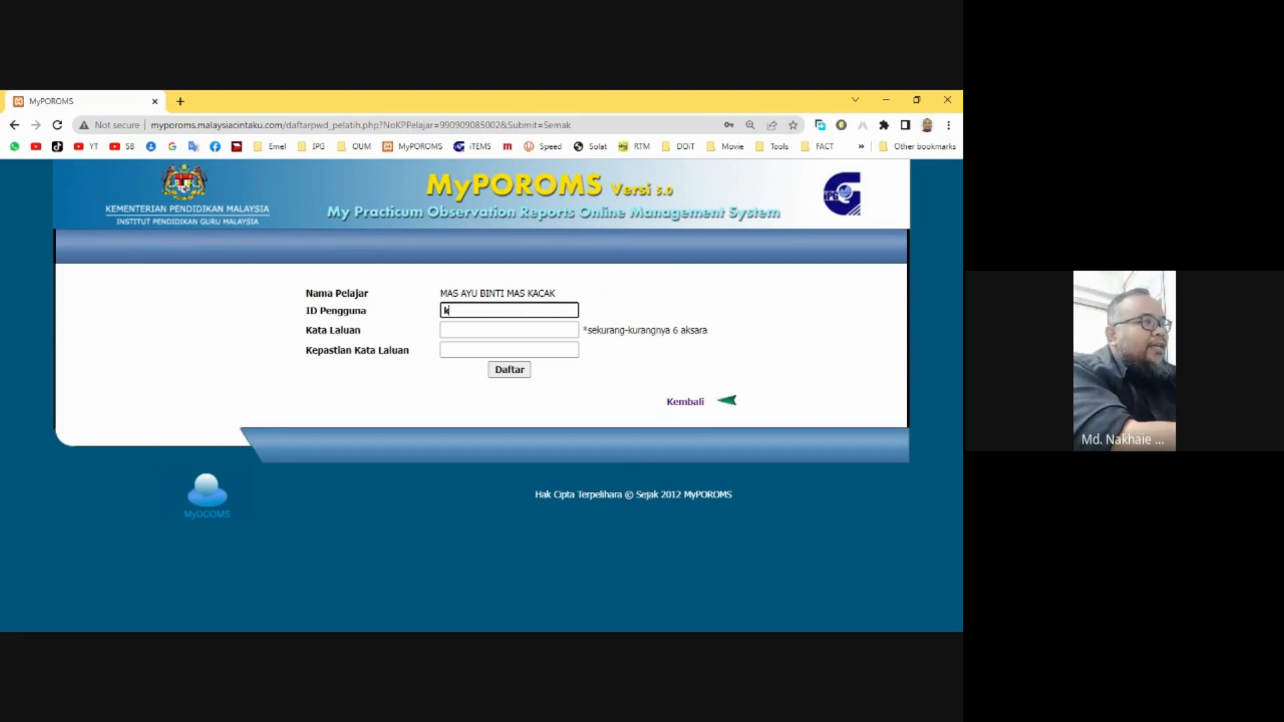
pyautogui.write('gemok')
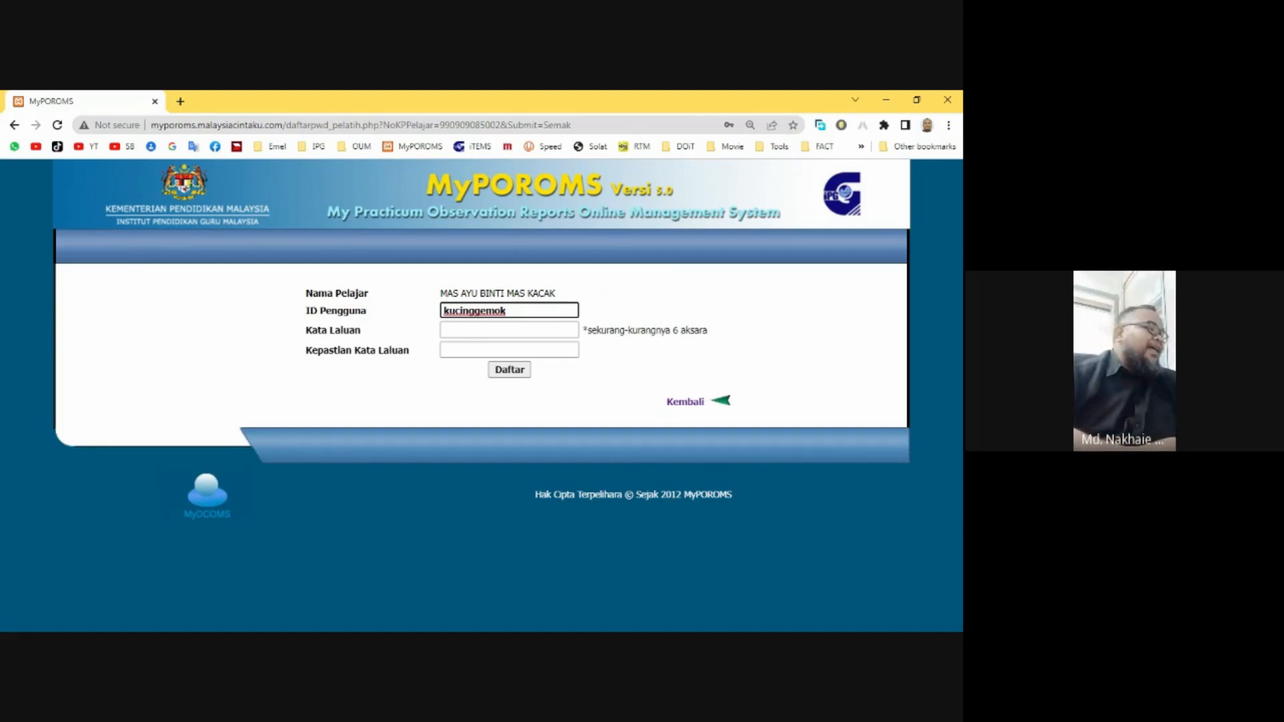
pyautogui.press('Tab')
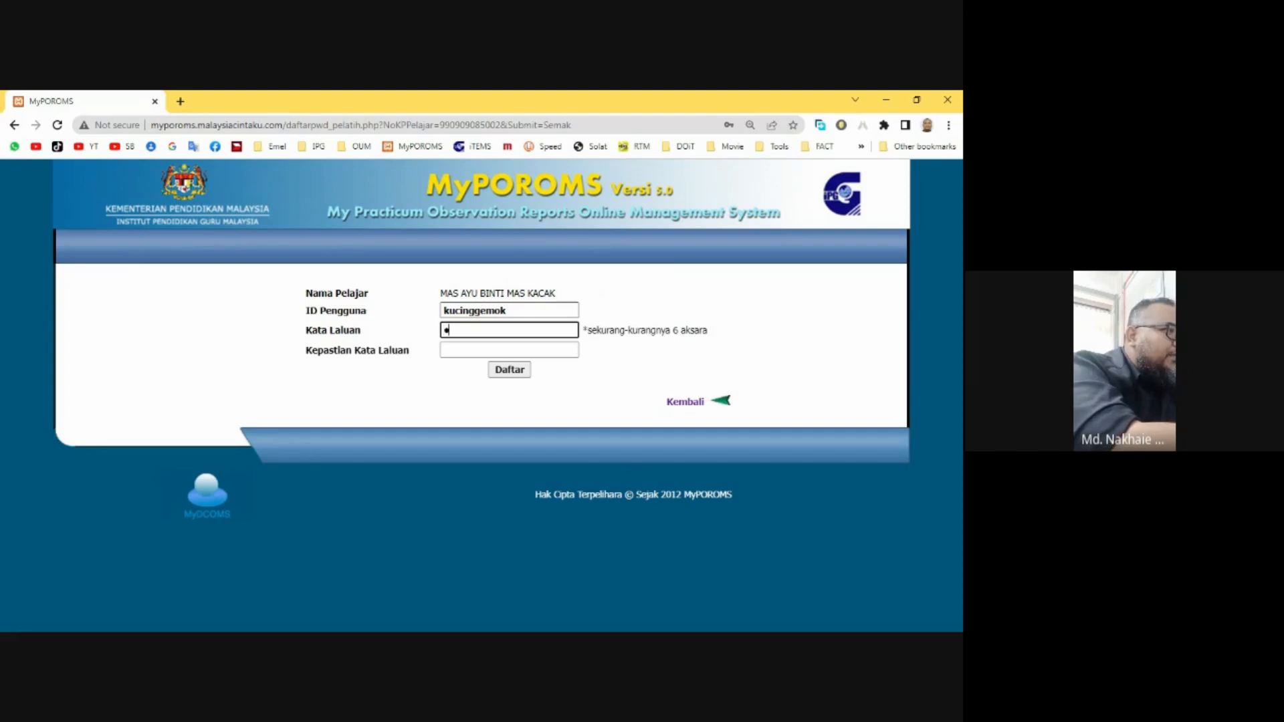
pyautogui.press('Tab')
pyautogui.write('••••••')
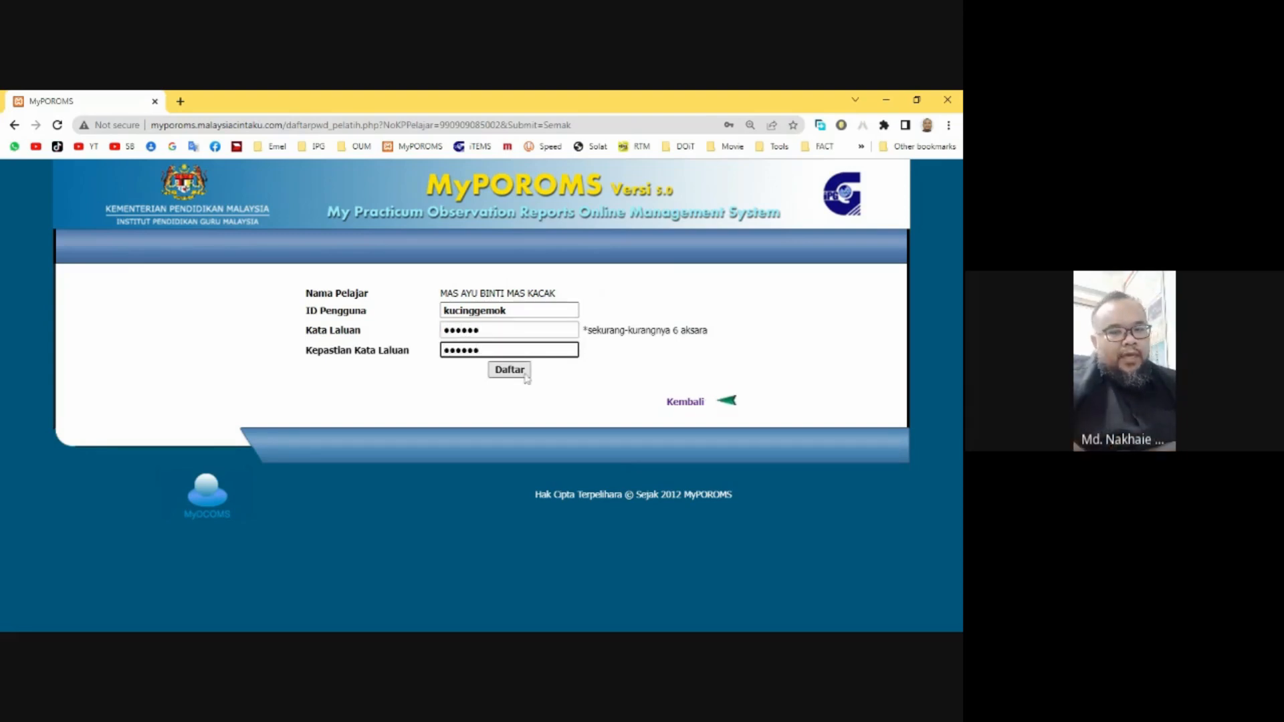
# Step: Submit the registration with Daftar and follow the LOGIN link back to the student login
pyautogui.click(526, 376)
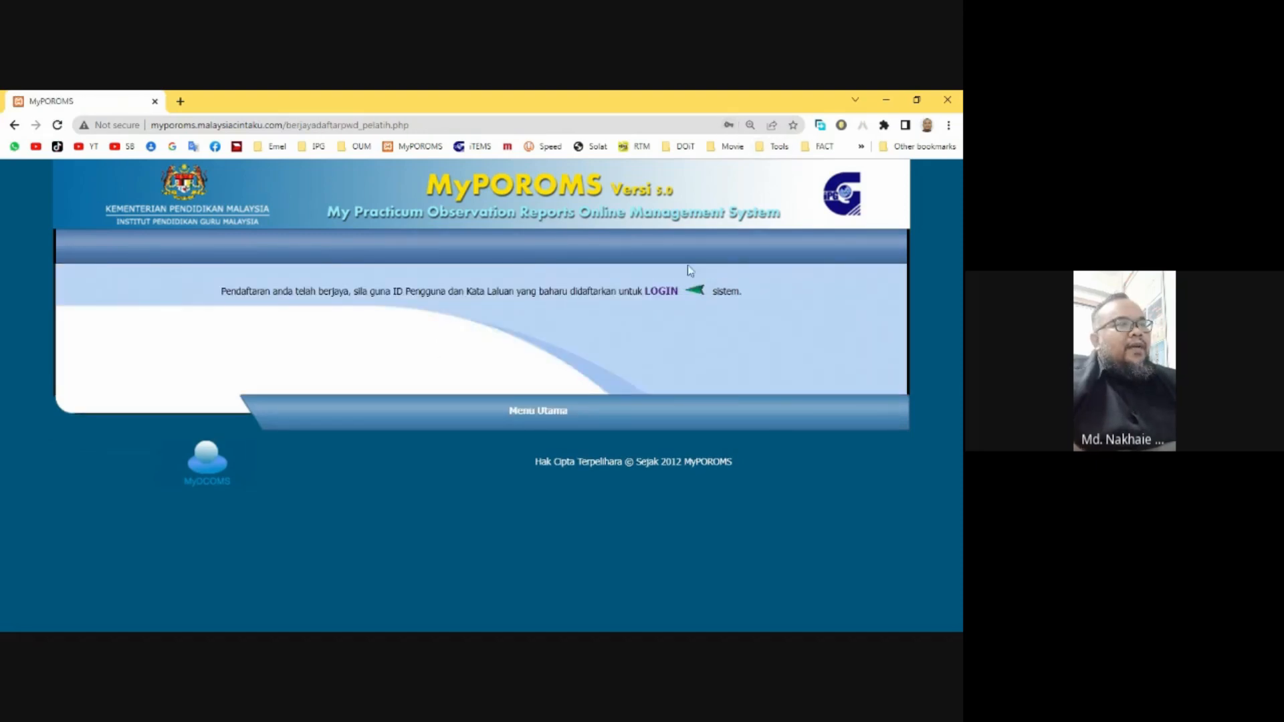
pyautogui.click(669, 295)
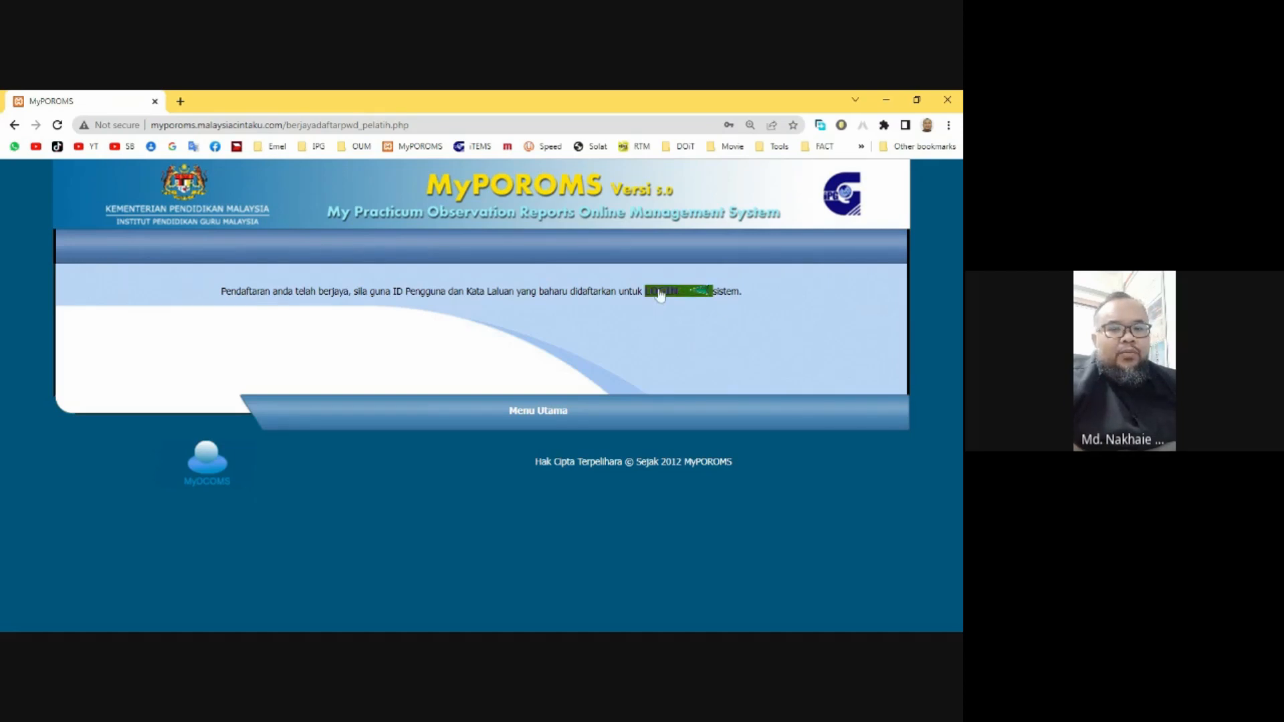
pyautogui.click(661, 295)
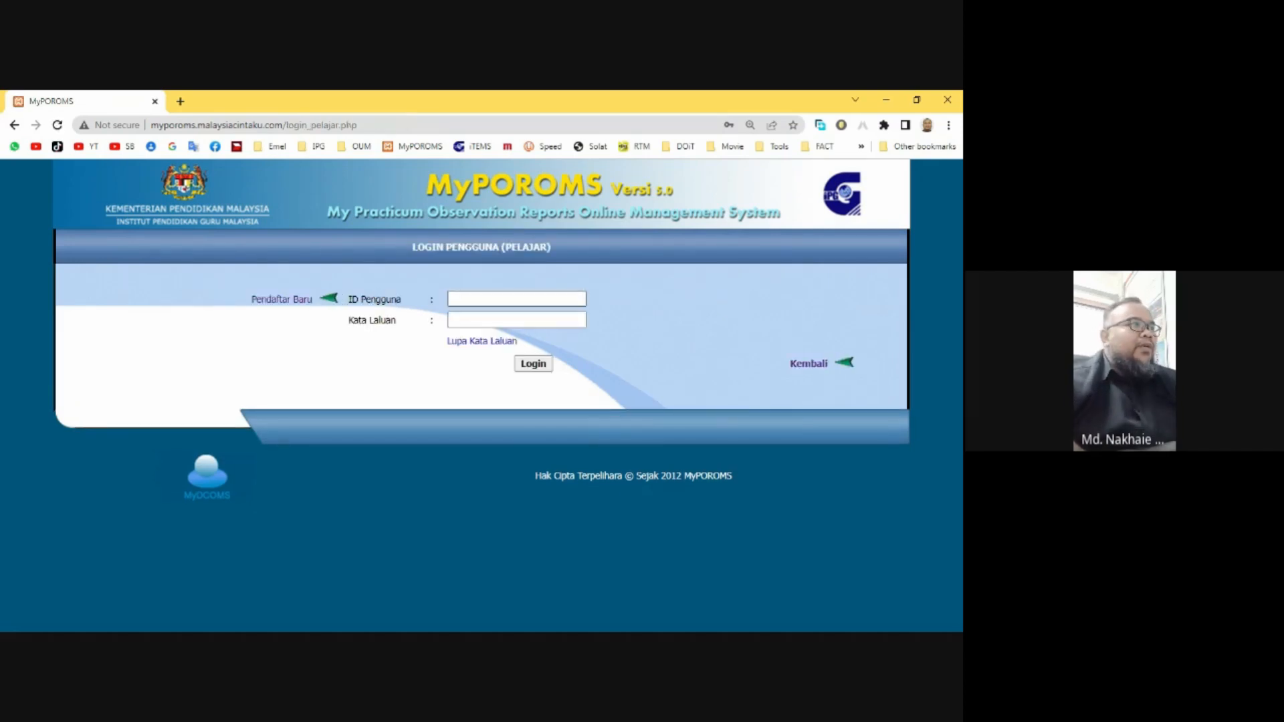
# Step: Type the newly registered user ID and move on to the Kata Laluan field
pyautogui.write('kucinggem')
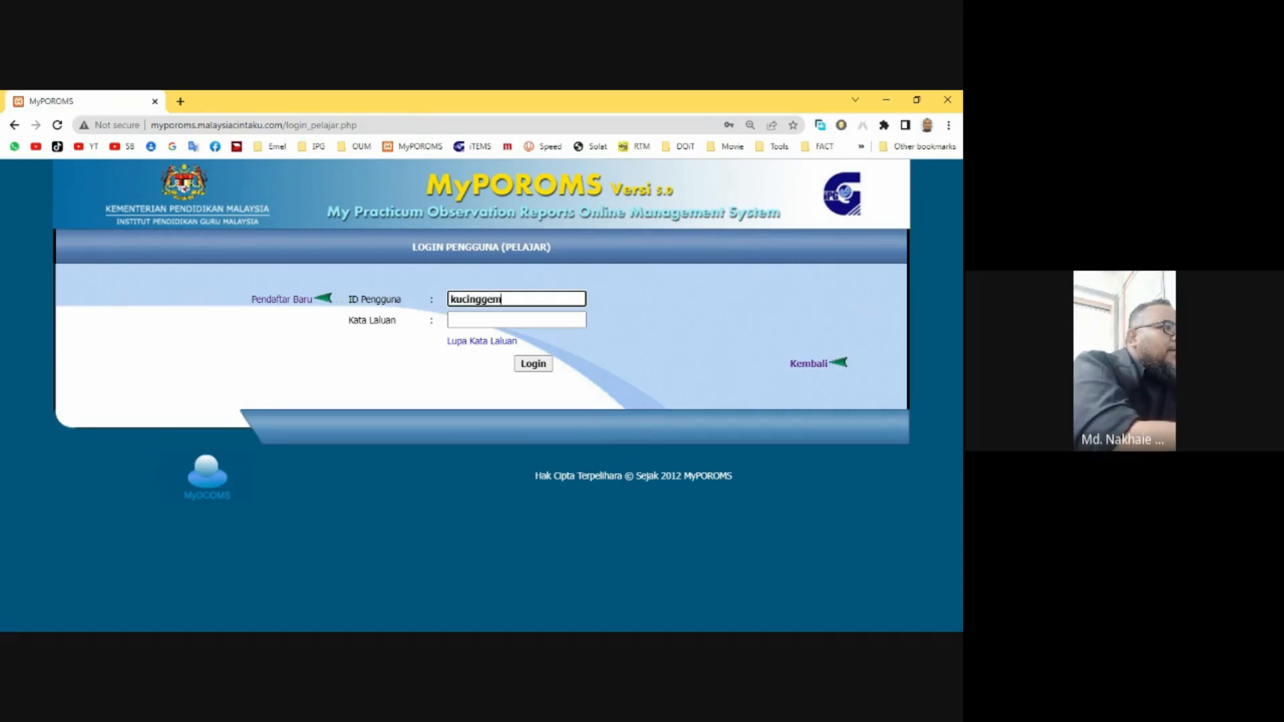
pyautogui.write('ok')
pyautogui.press('Tab')
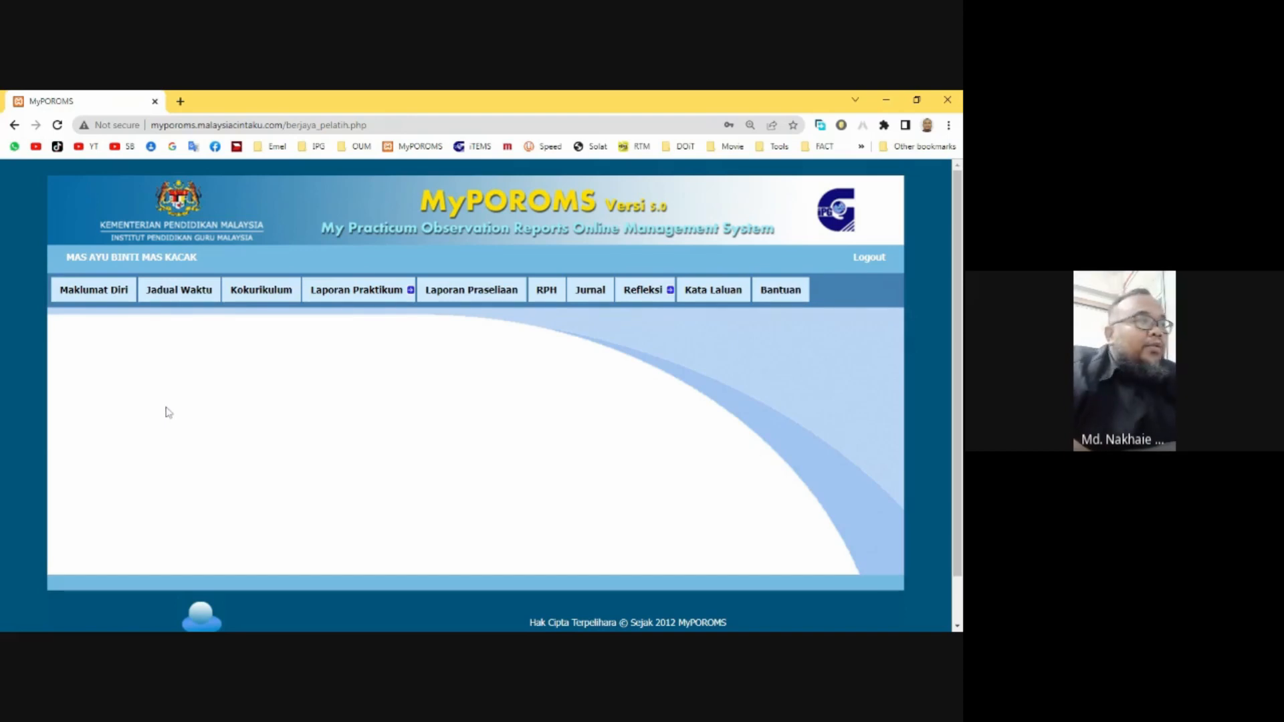
# Step: Open Maklumat Diri to show the DAFTAR MAKLUMAT PELAJAR details form
pyautogui.click(87, 289)
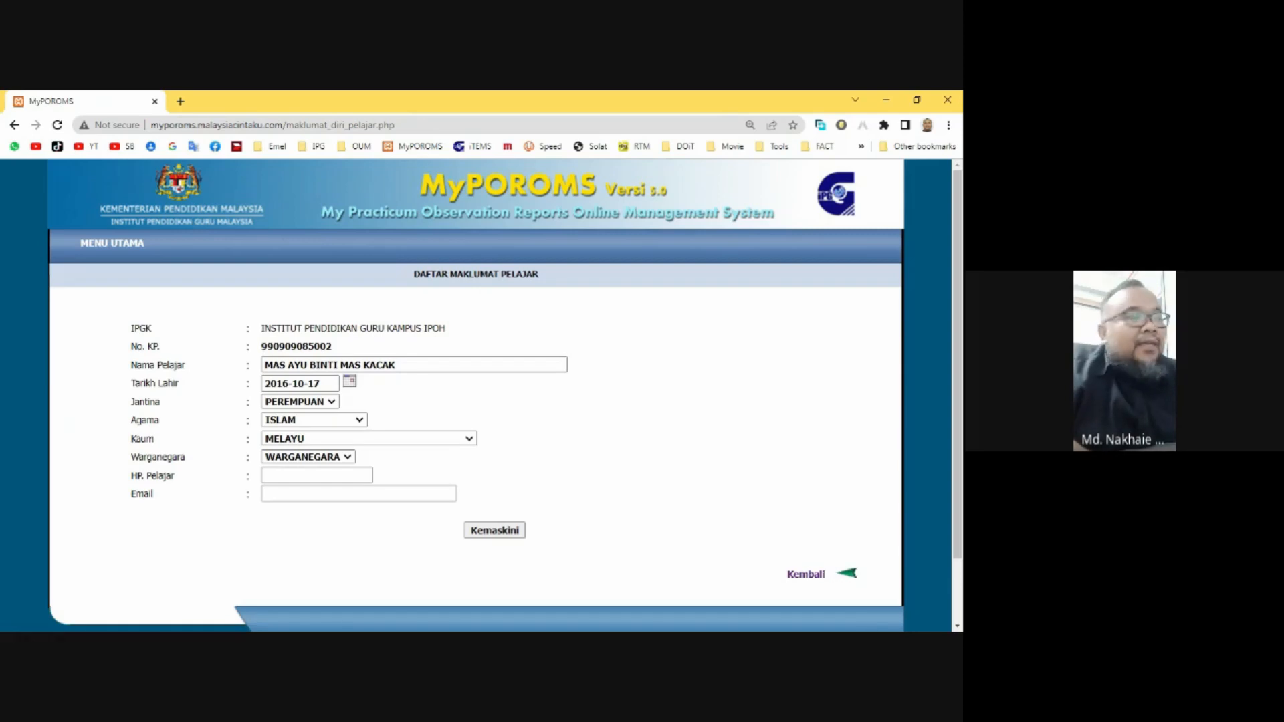
# Step: Fill in the HP. Pelajar phone and Email fields and save them with Kemaskini
pyautogui.click(316, 475)
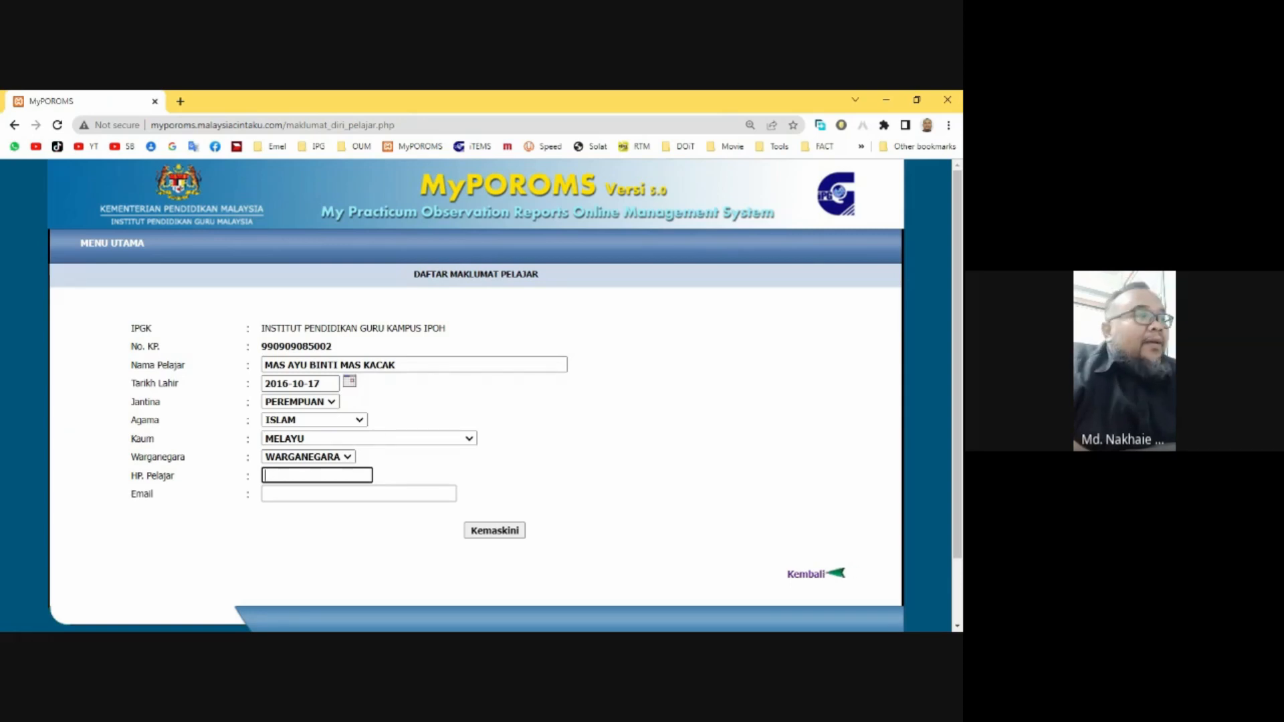
pyautogui.click(358, 495)
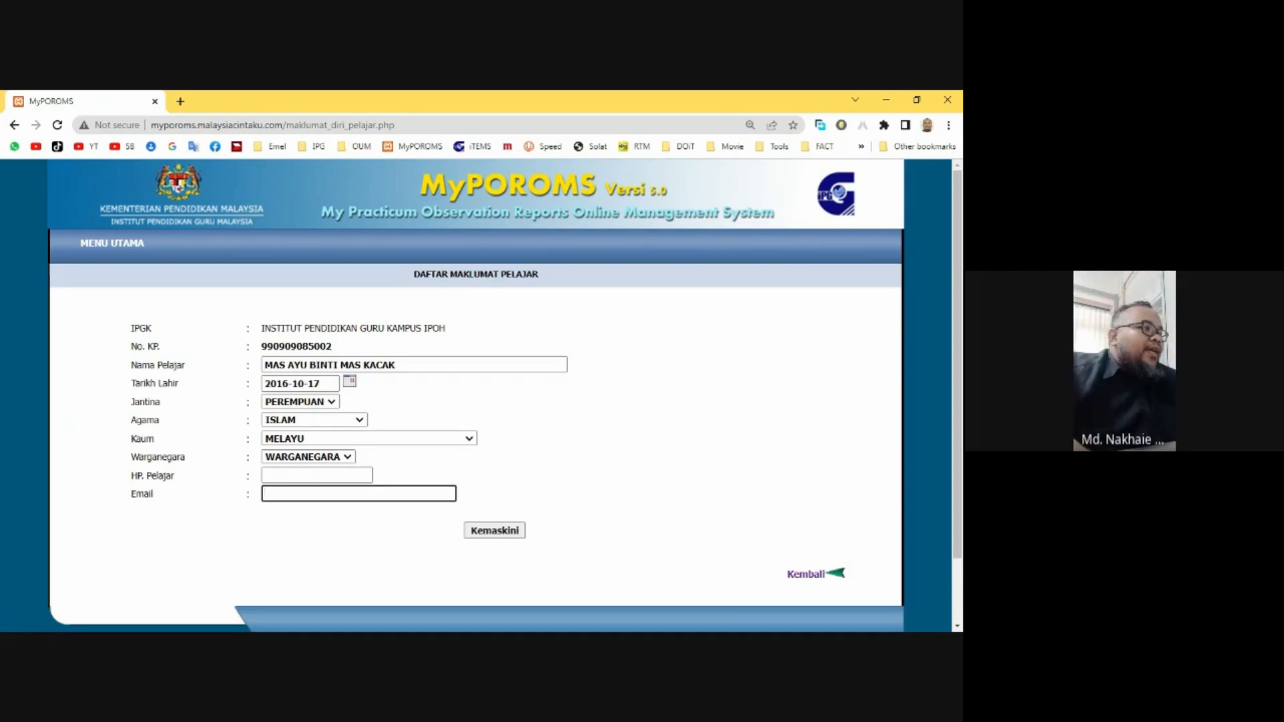
pyautogui.click(294, 475)
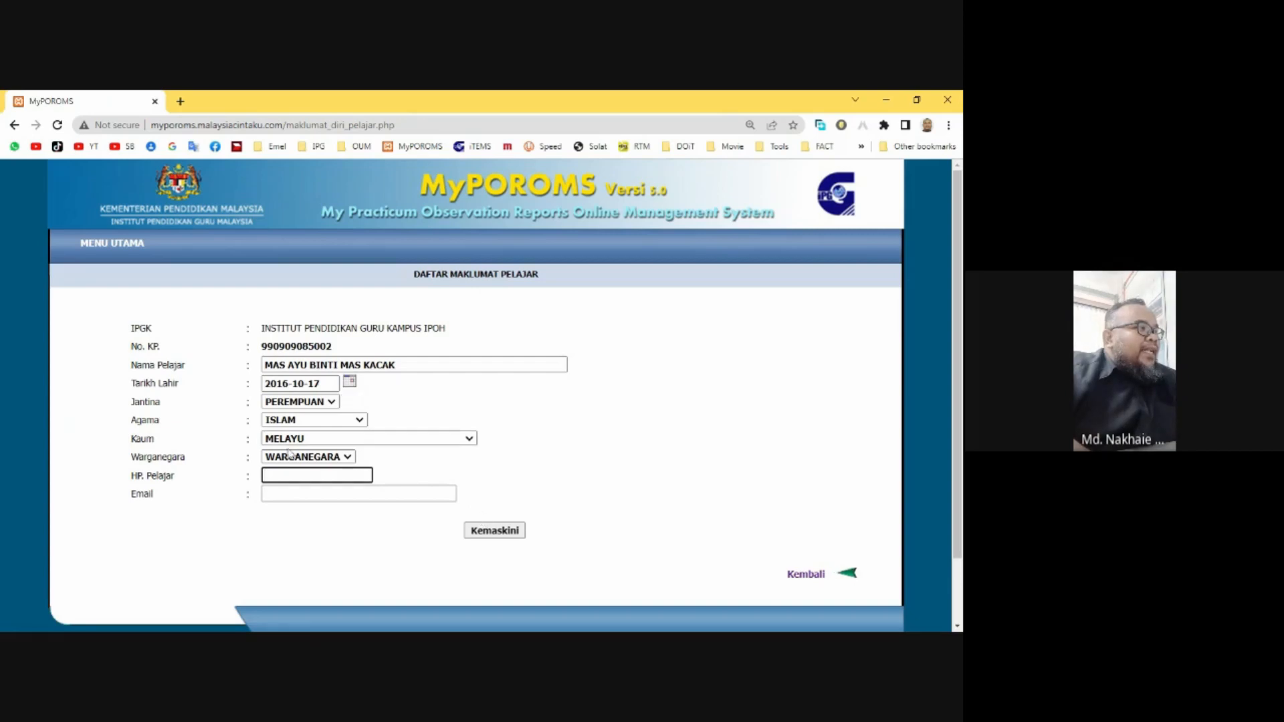
pyautogui.click(486, 532)
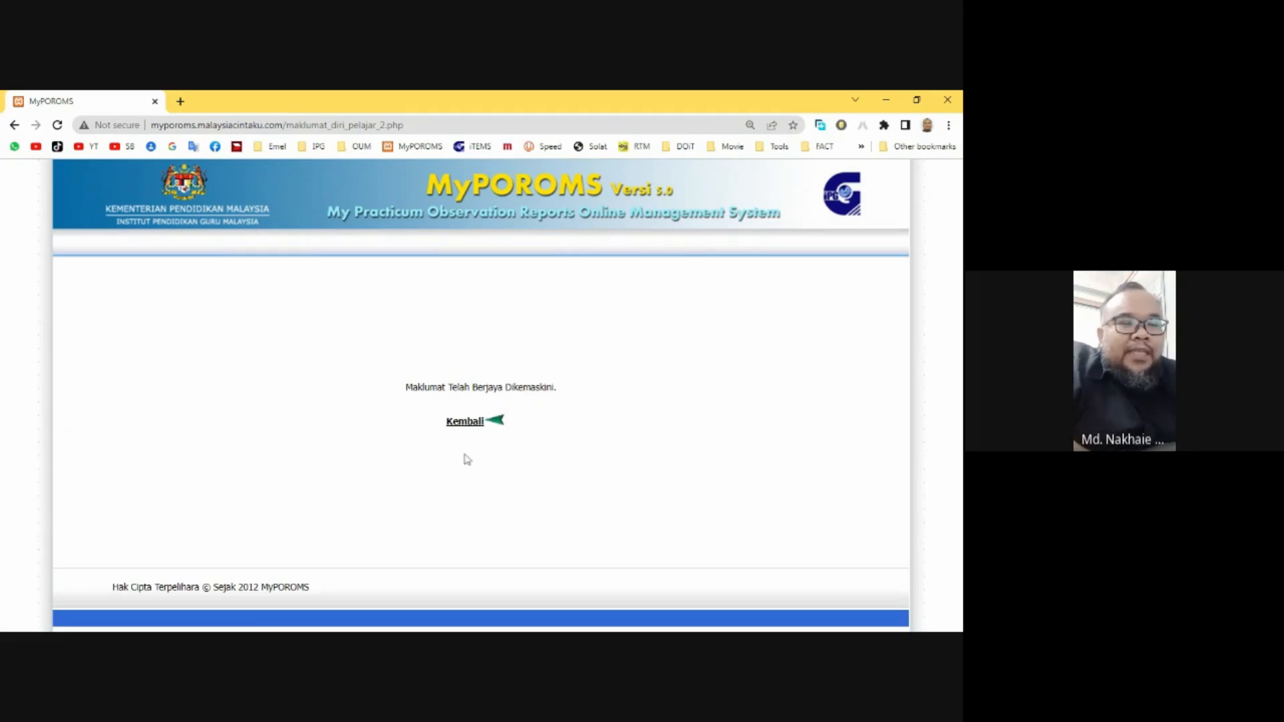
# Step: Go back from the confirmation, reset the page zoom, and return to MENU UTAMA
pyautogui.keyDown('ctrl'); pyautogui.scroll(5, 474, 440); pyautogui.keyUp('ctrl')
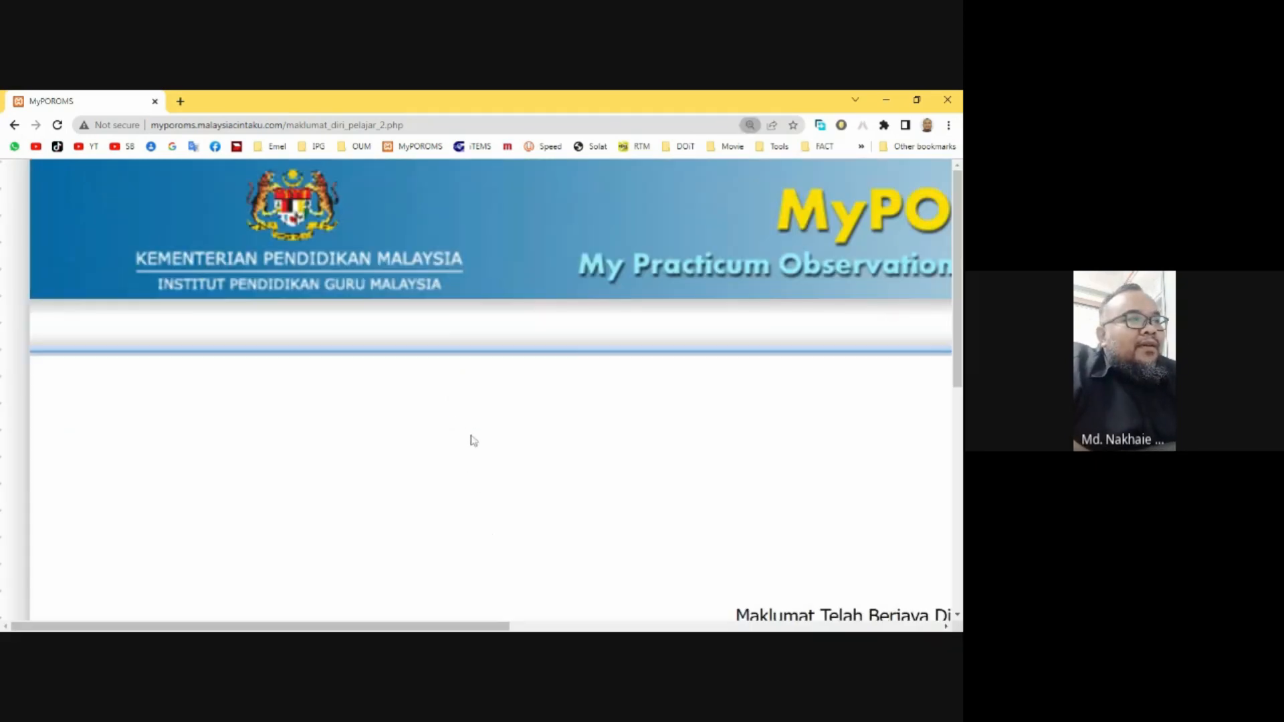
pyautogui.moveTo(490, 626); pyautogui.dragTo(672, 627)
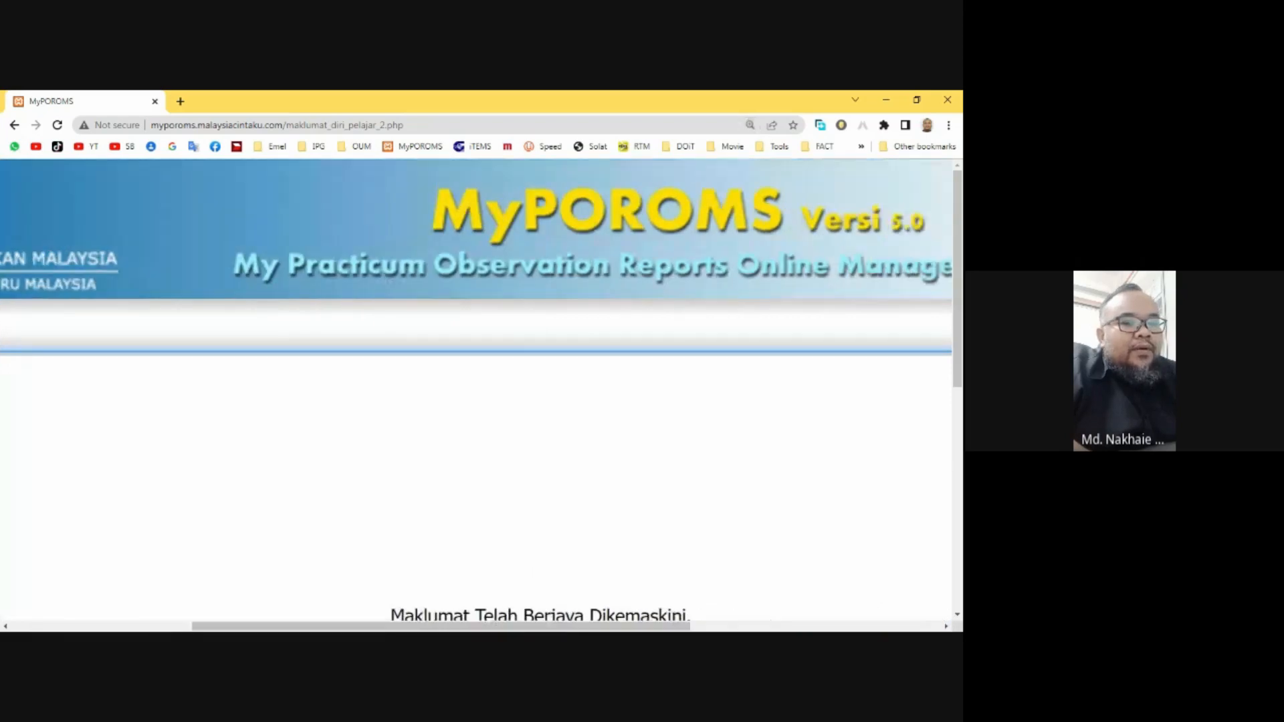
pyautogui.scroll(-5, 605, 562)
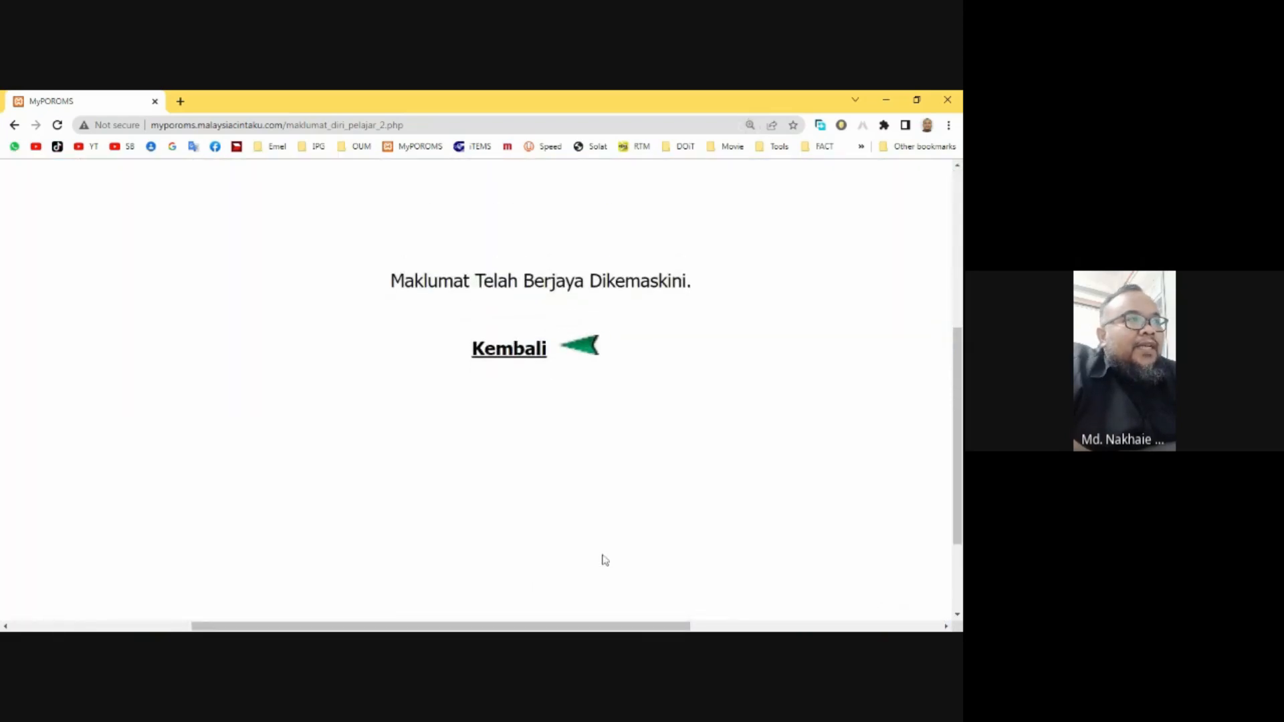
pyautogui.click(521, 346)
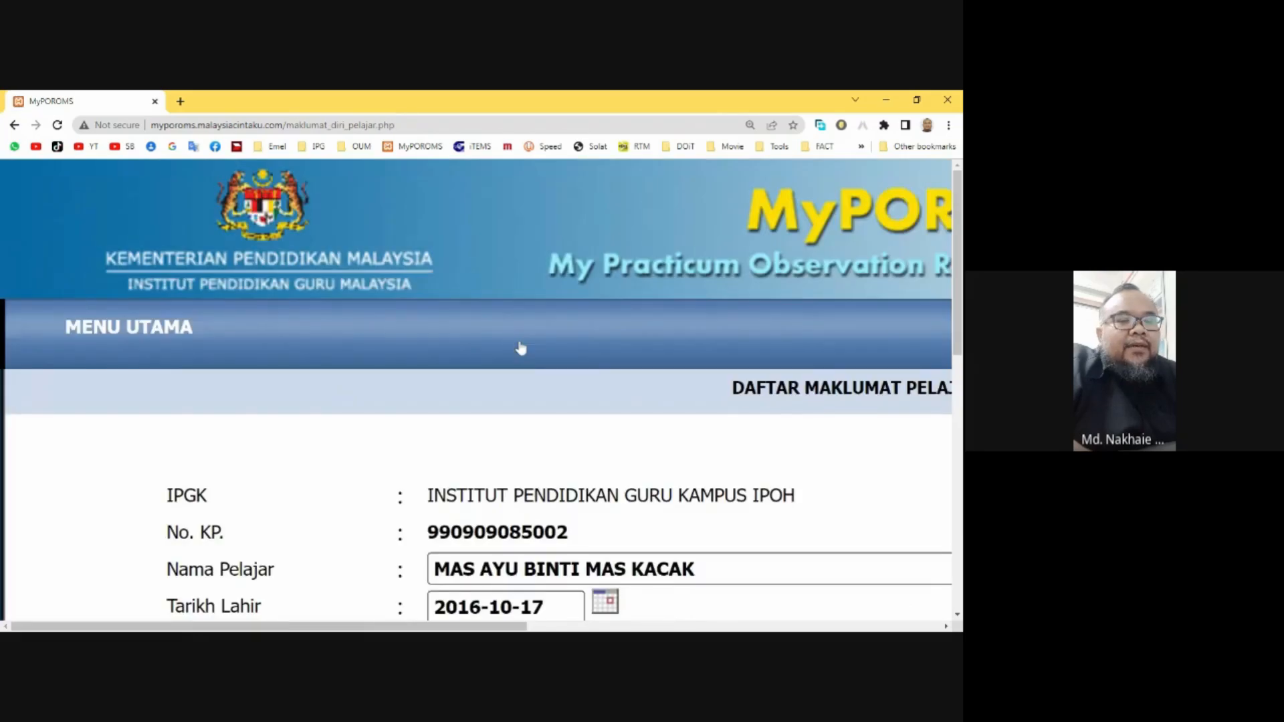
pyautogui.hotkey('ctrl', '-')
pyautogui.hotkey('ctrl', '-')
pyautogui.hotkey('ctrl', '-')
pyautogui.hotkey('ctrl', '-')
pyautogui.hotkey('ctrl', '-')
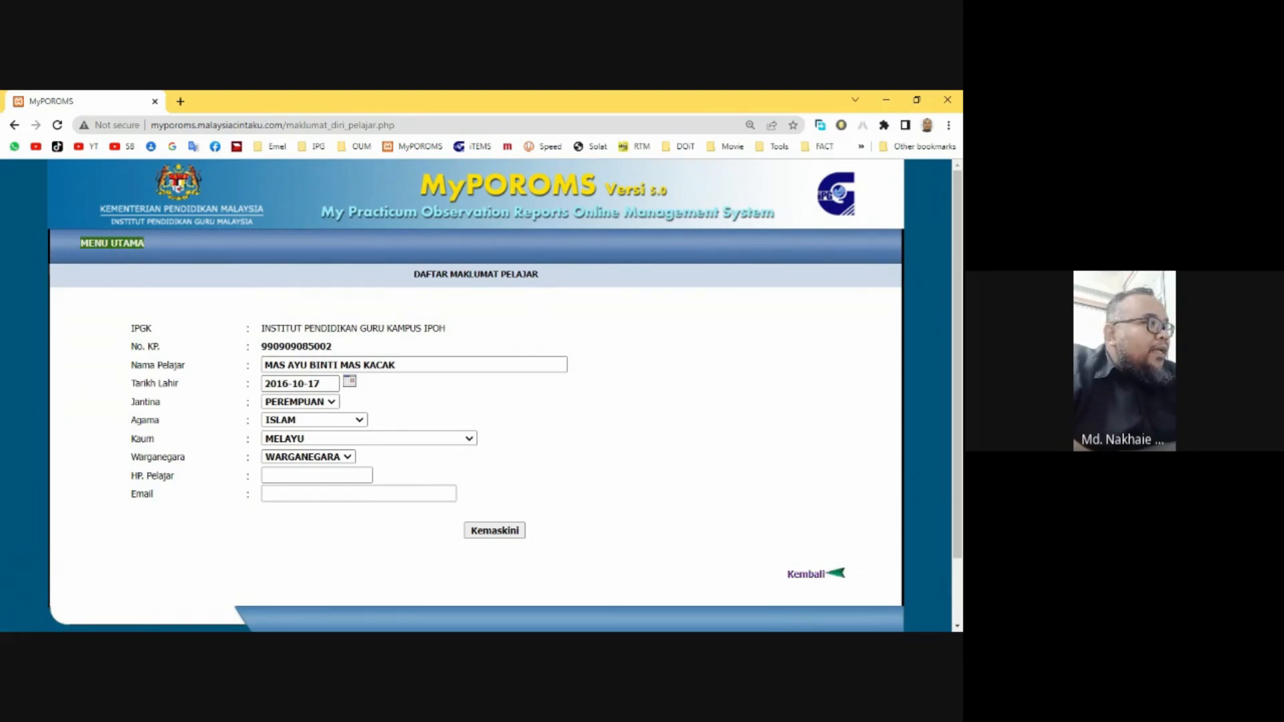
pyautogui.click(115, 243)
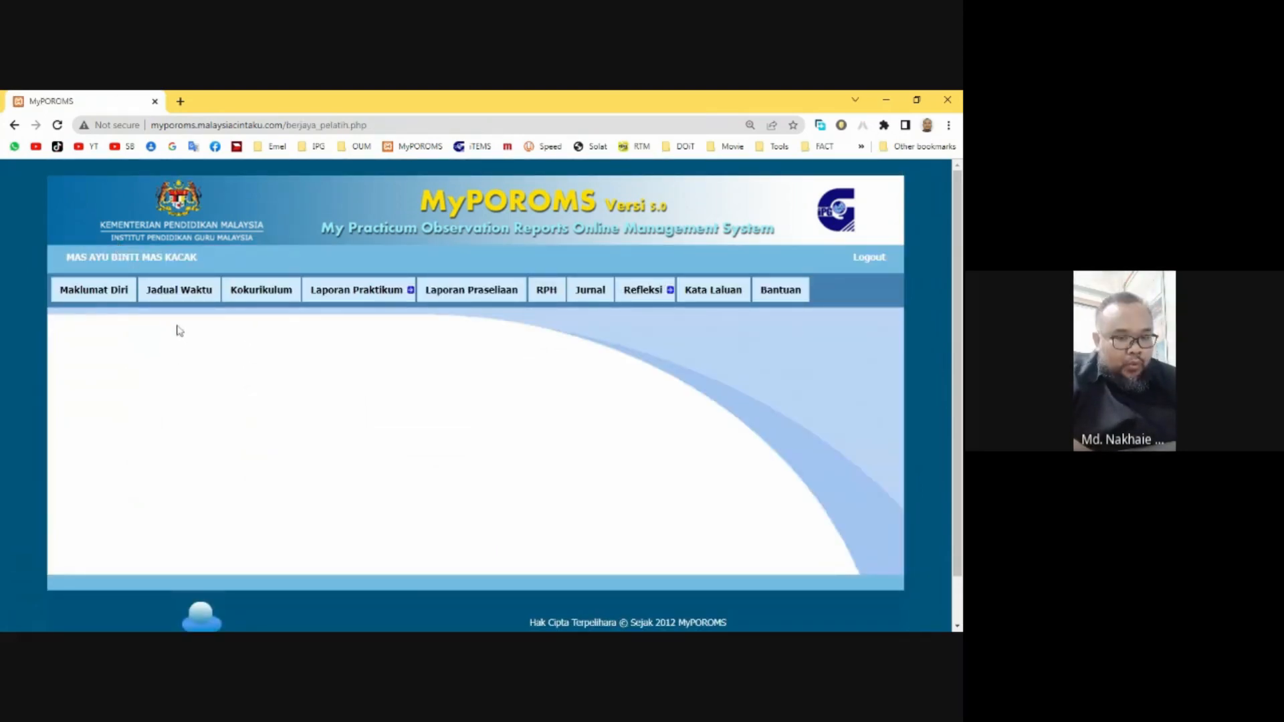
# Step: Open Jadual Waktu to show the phase 1 teaching timetable record page
pyautogui.click(161, 292)
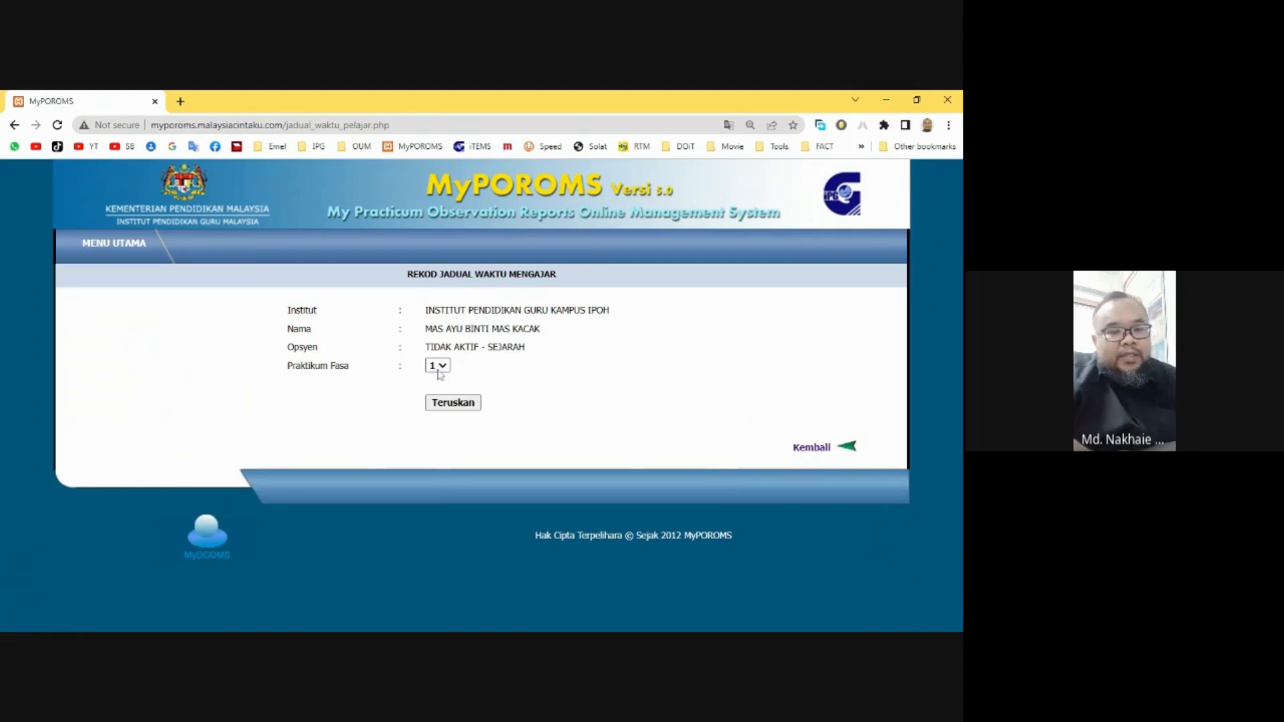
# Step: Enter school SEKOLAH KEBANGSAAN BESTARI JAYA, subject area BIDANG TERAS and day ISNIN
pyautogui.click(441, 404)
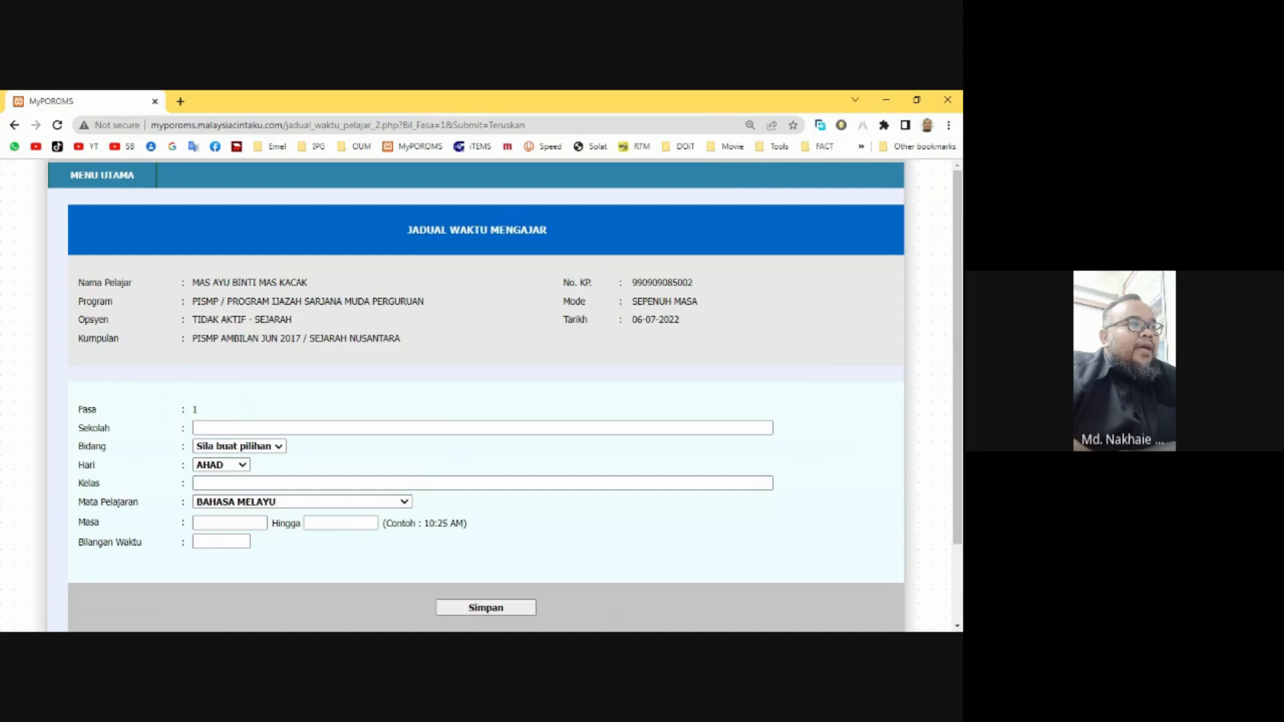
pyautogui.scroll(-2, 439, 407)
pyautogui.scroll(2, 439, 407)
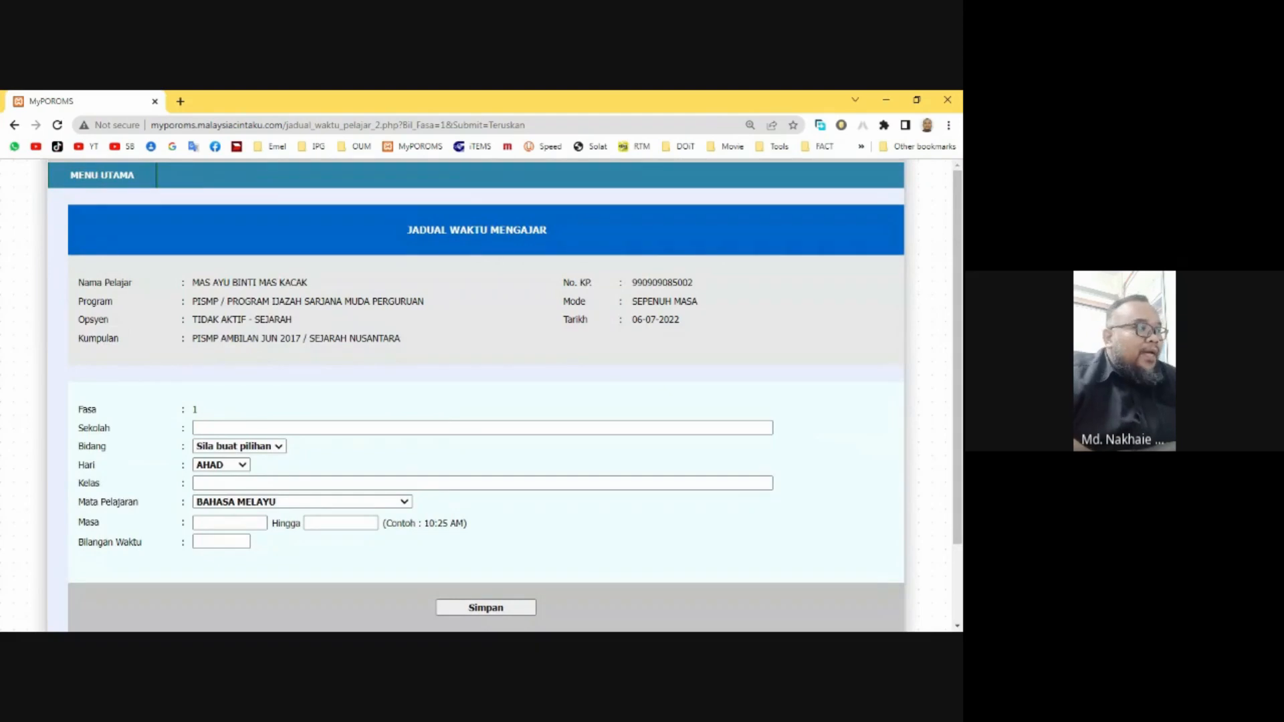
pyautogui.click(482, 427)
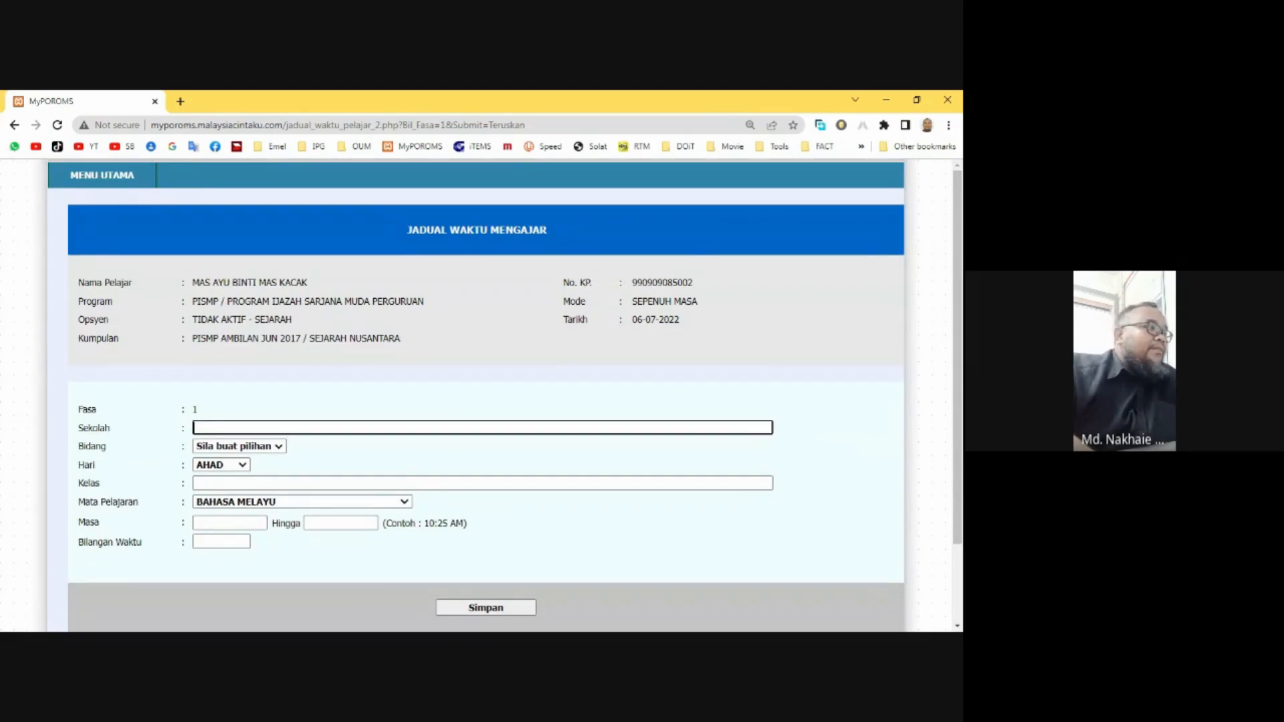
pyautogui.write('SE')
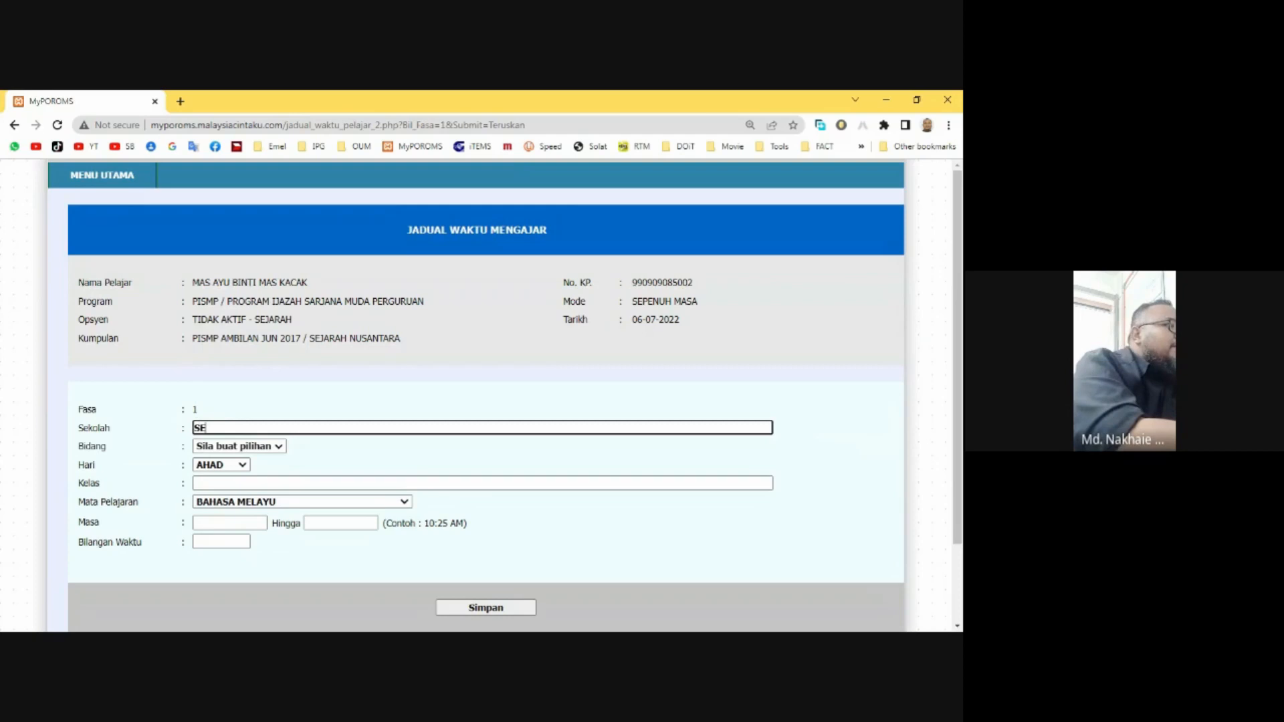
pyautogui.write('KOLAH KEBANGSAAN BESTARI JAYA')
pyautogui.press('Tab')
pyautogui.press('Down')
pyautogui.press('Tab')
pyautogui.press('Down')
# Step: Enter class 5 SAUJANA, time 7.40 AM to 8.40, and 2 periods
pyautogui.press('Tab')
pyautogui.write('5 SAUJANA')
pyautogui.press('Tab')
pyautogui.press('Tab')
pyautogui.write('7.40')
pyautogui.press('Tab')
pyautogui.write('8.40')
pyautogui.hotkey('shift', 'Tab')
pyautogui.write('AM')
pyautogui.press('Tab')
pyautogui.write('AM')
pyautogui.press('Tab')
pyautogui.write('2')
pyautogui.scroll(-3, 476, 401)
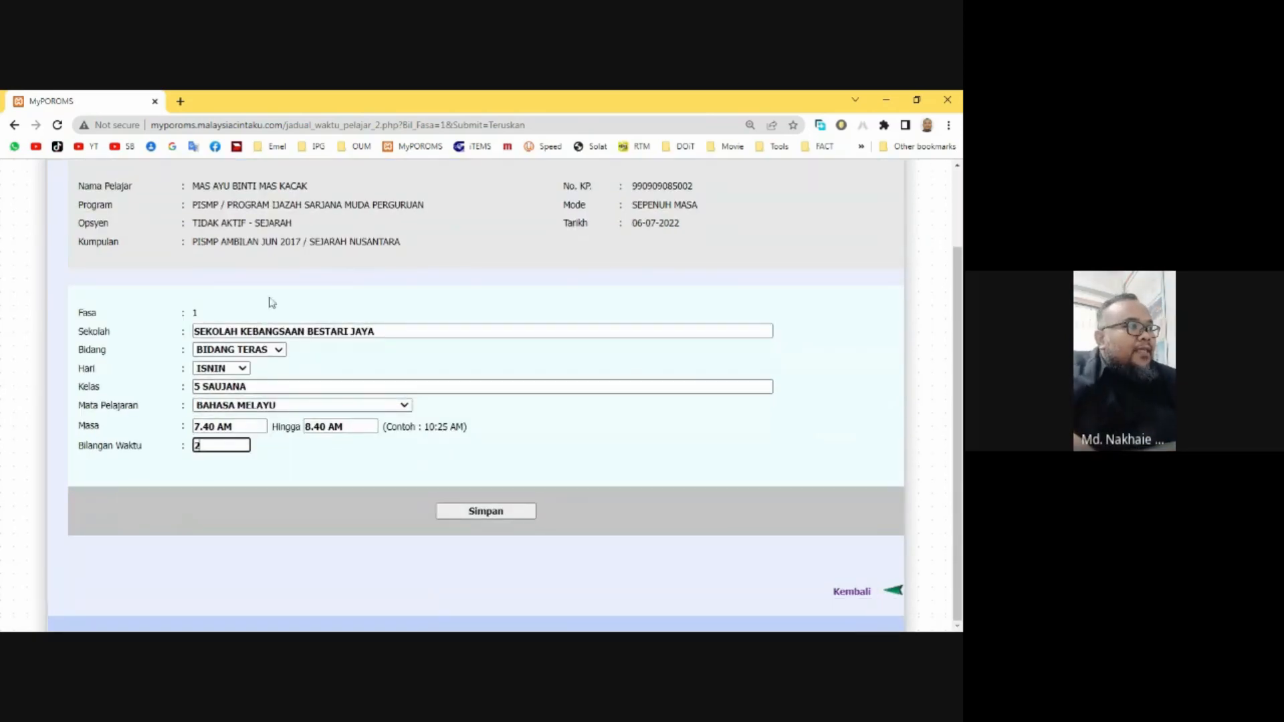
# Step: Save the Monday 5 SAUJANA entry with Simpan, go back, and open the saved record's edit page
pyautogui.click(492, 511)
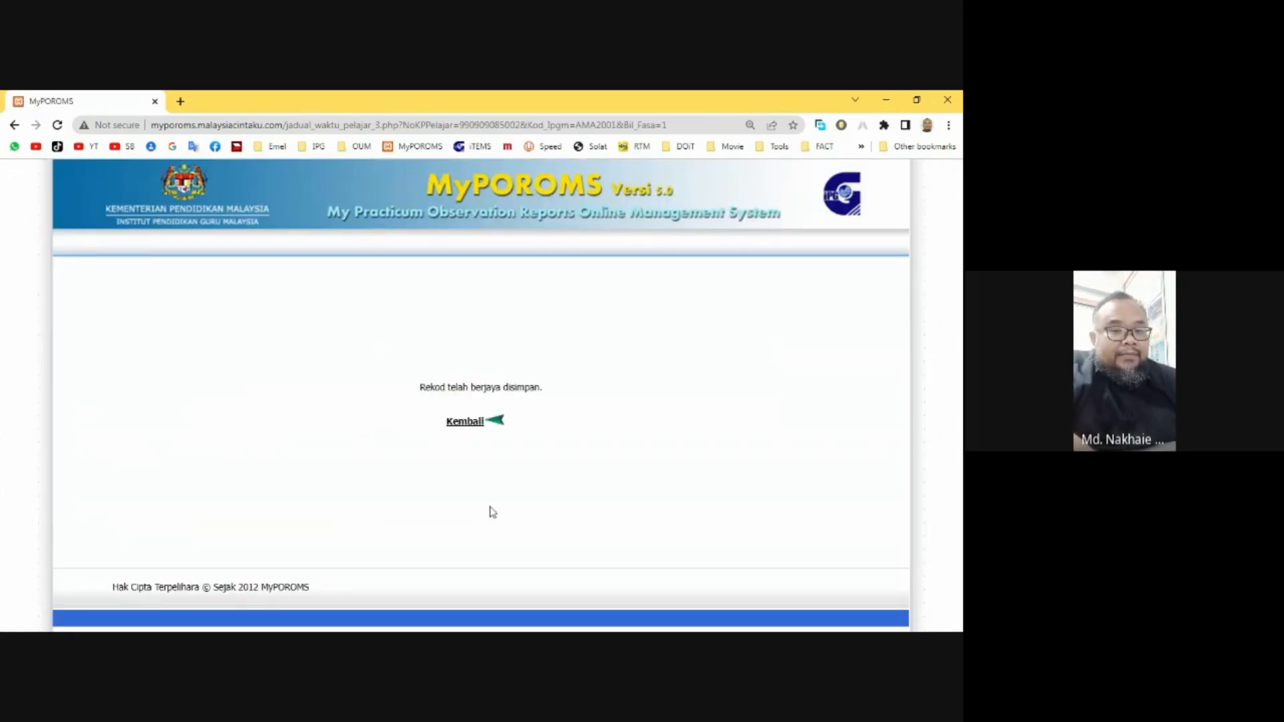
pyautogui.click(471, 424)
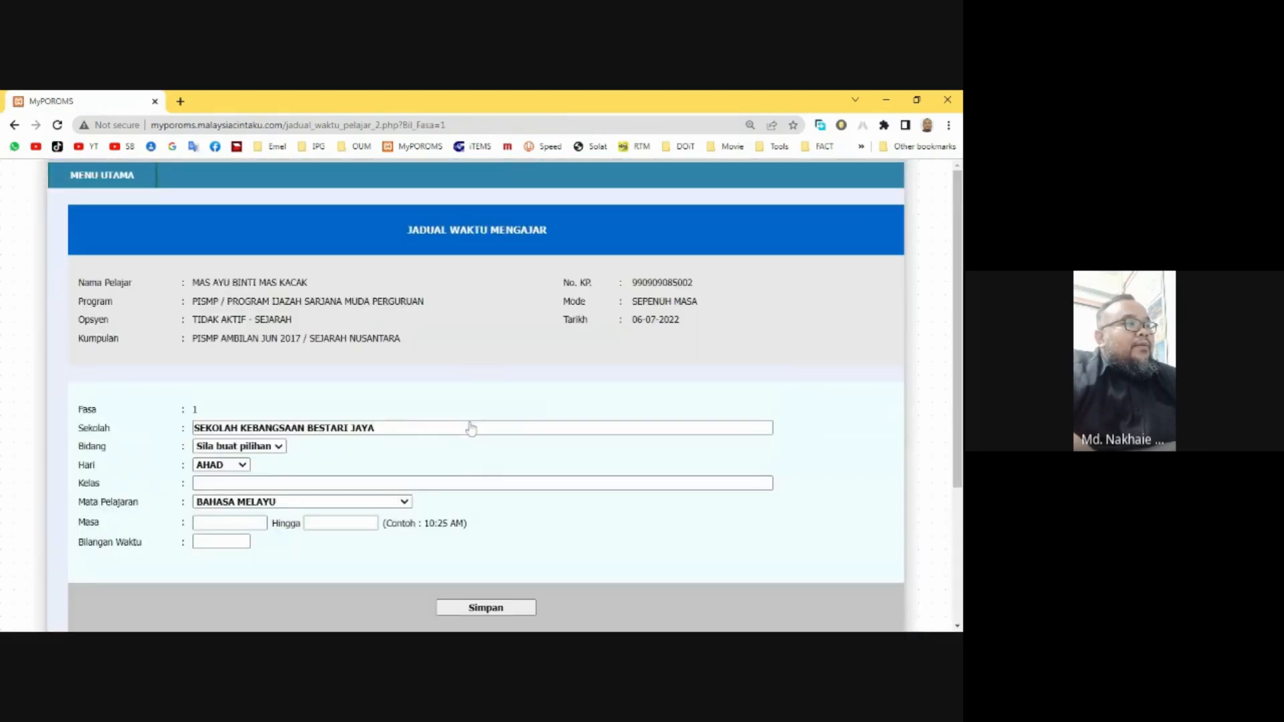
pyautogui.scroll(-3, 470, 426)
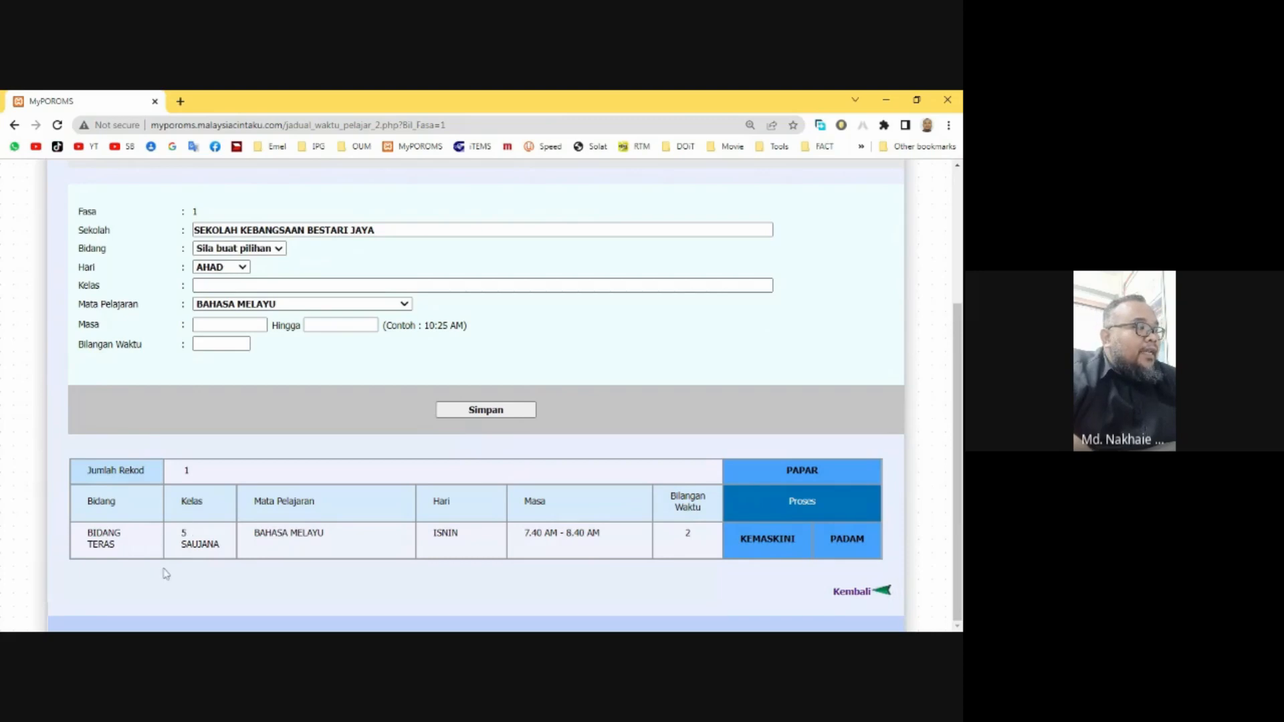
pyautogui.click(763, 540)
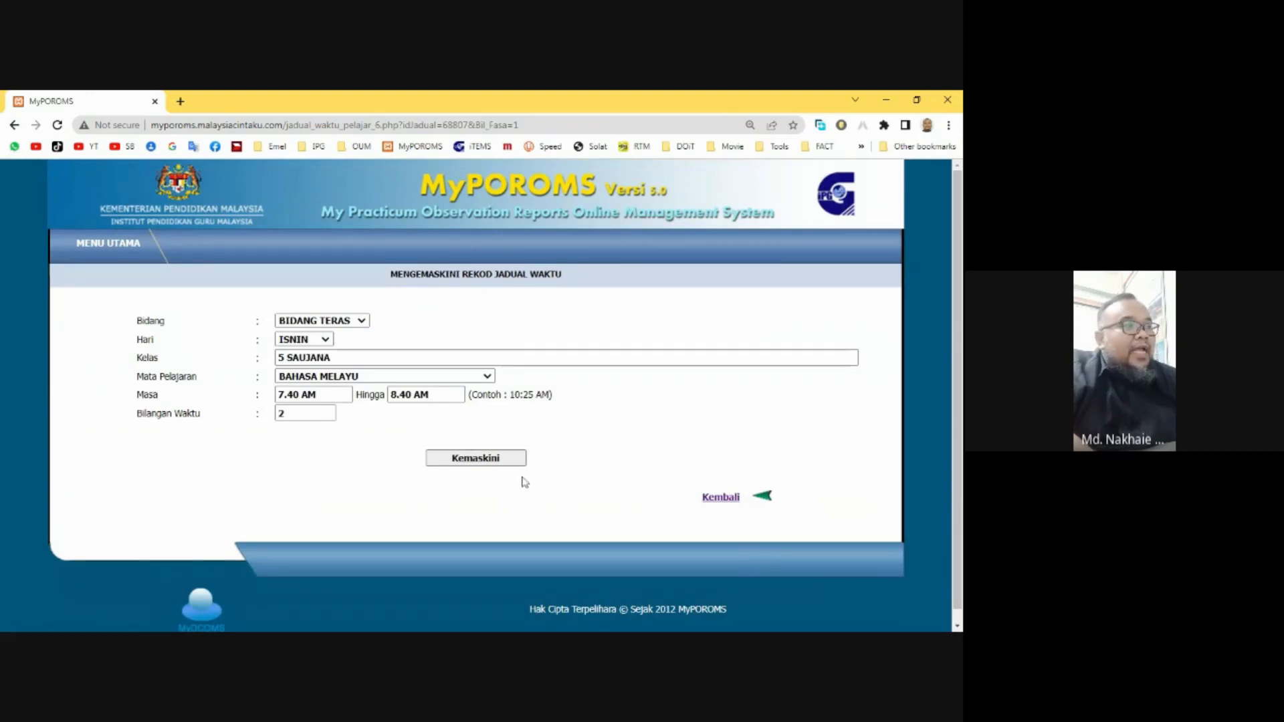
# Step: Leave the record's edit page unchanged and cancel its PADAM delete confirmation
pyautogui.click(711, 498)
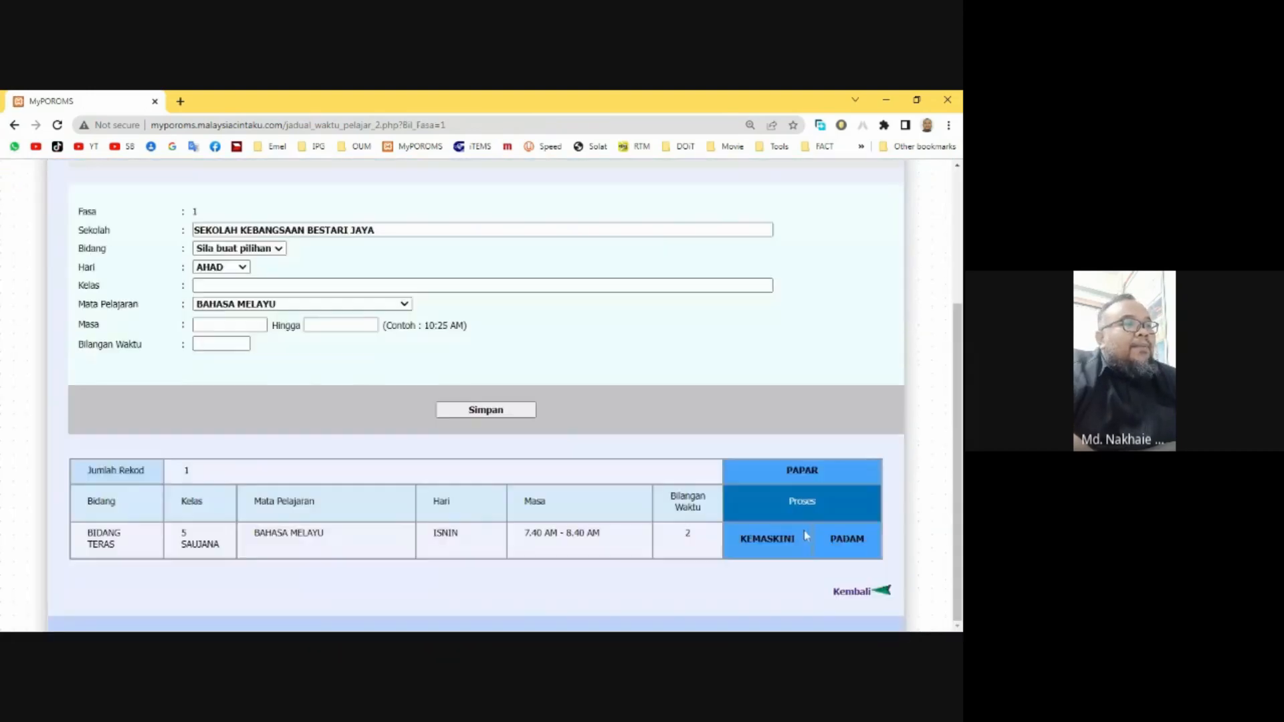
pyautogui.click(862, 545)
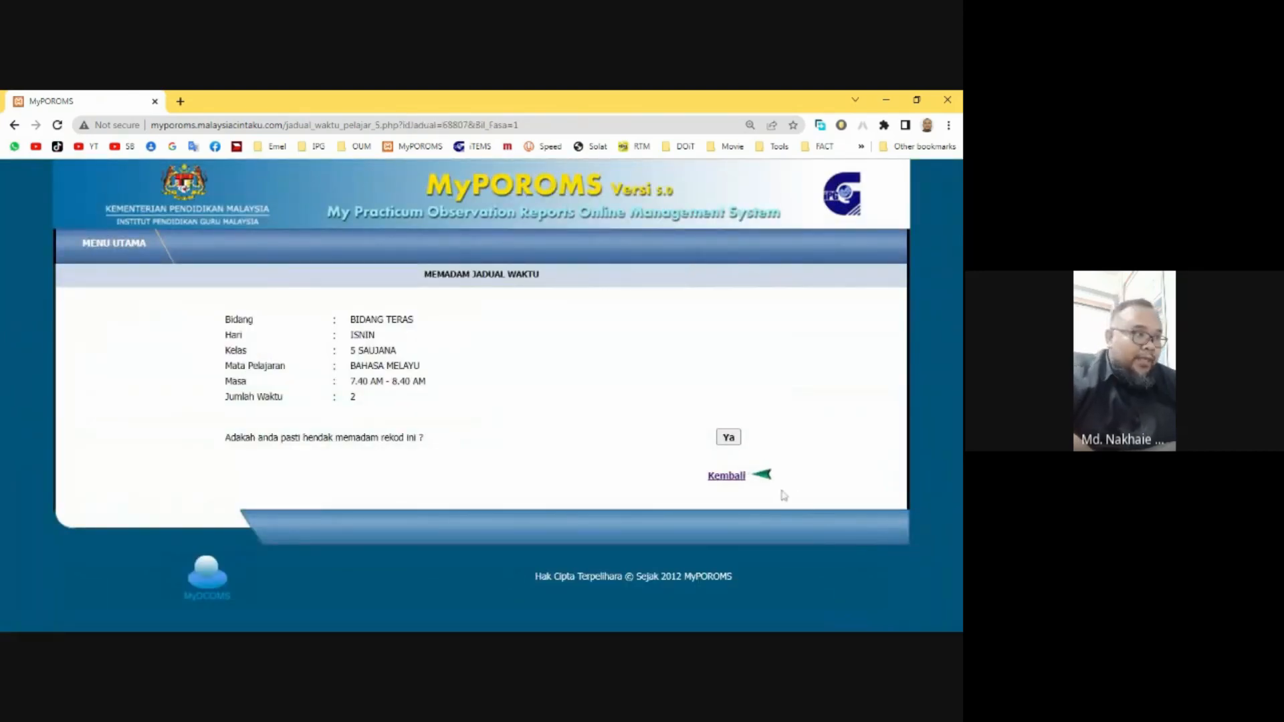
pyautogui.click(739, 478)
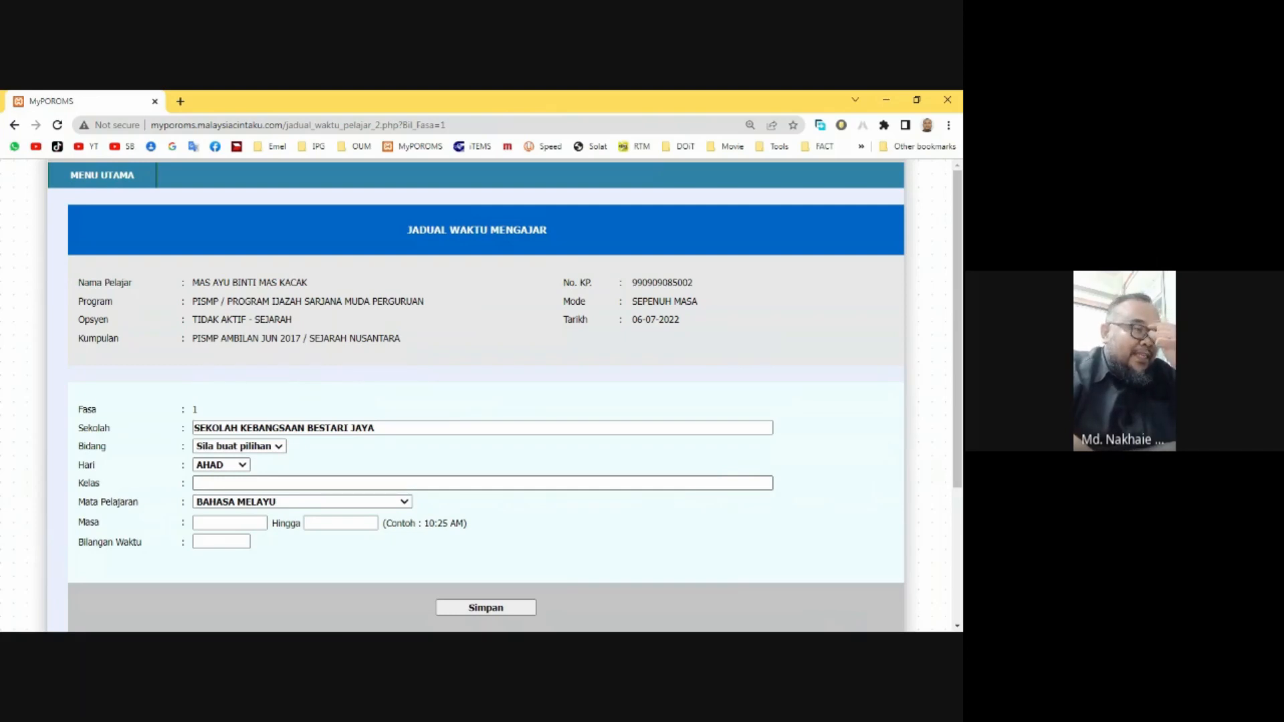
# Step: Return to MENU UTAMA and open the co-curricular records (REKOD PENGLIBATAN KOKURIKULUM) page
pyautogui.scroll(-1, 482, 395)
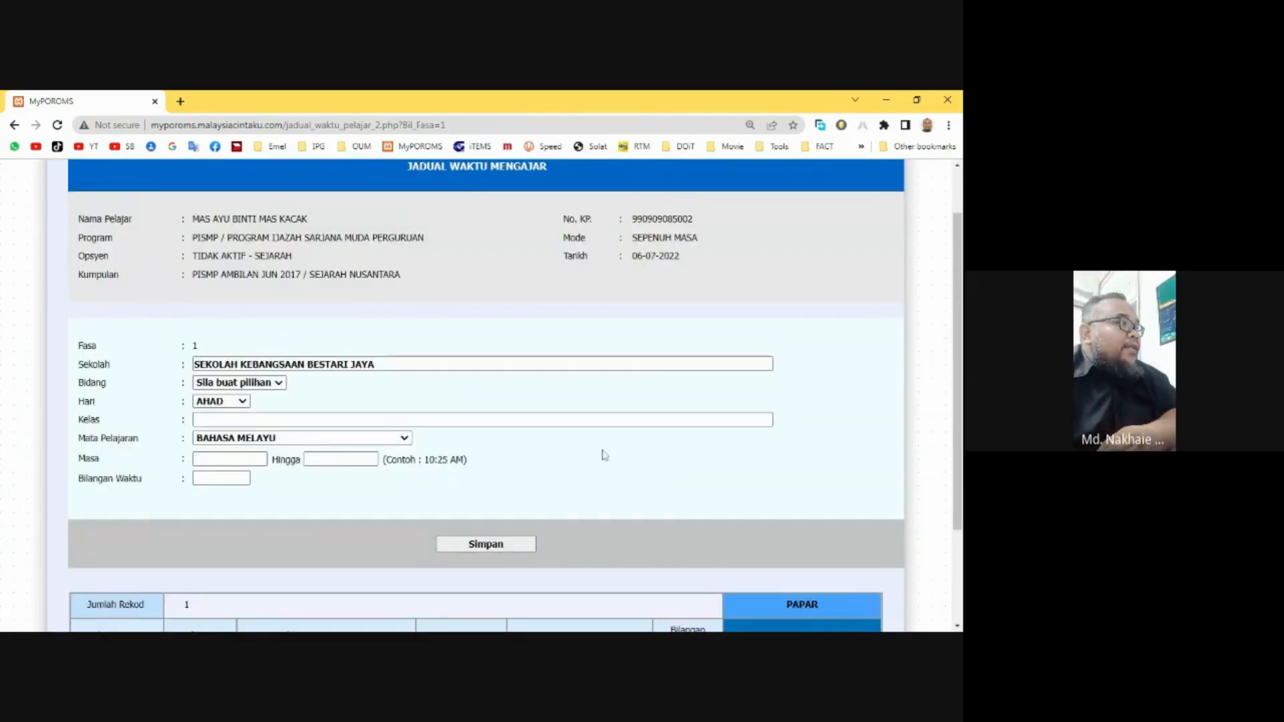
pyautogui.scroll(-2, 458, 335)
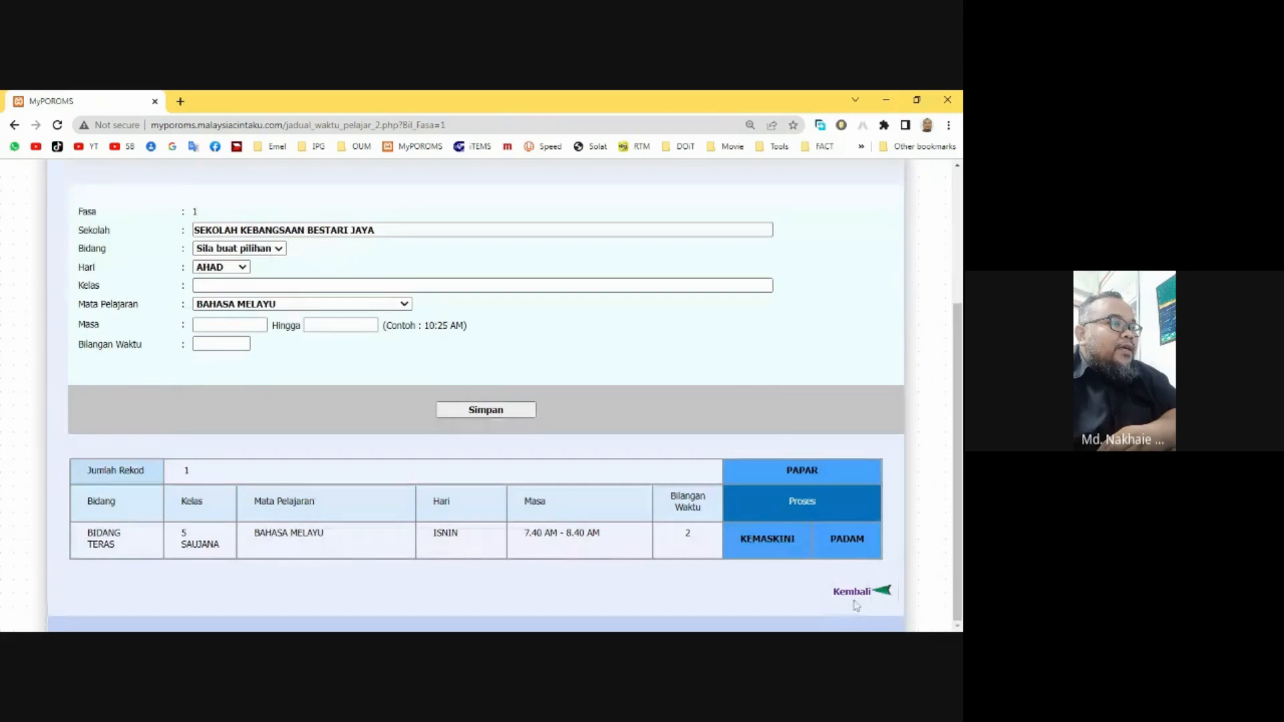
pyautogui.scroll(3, 498, 403)
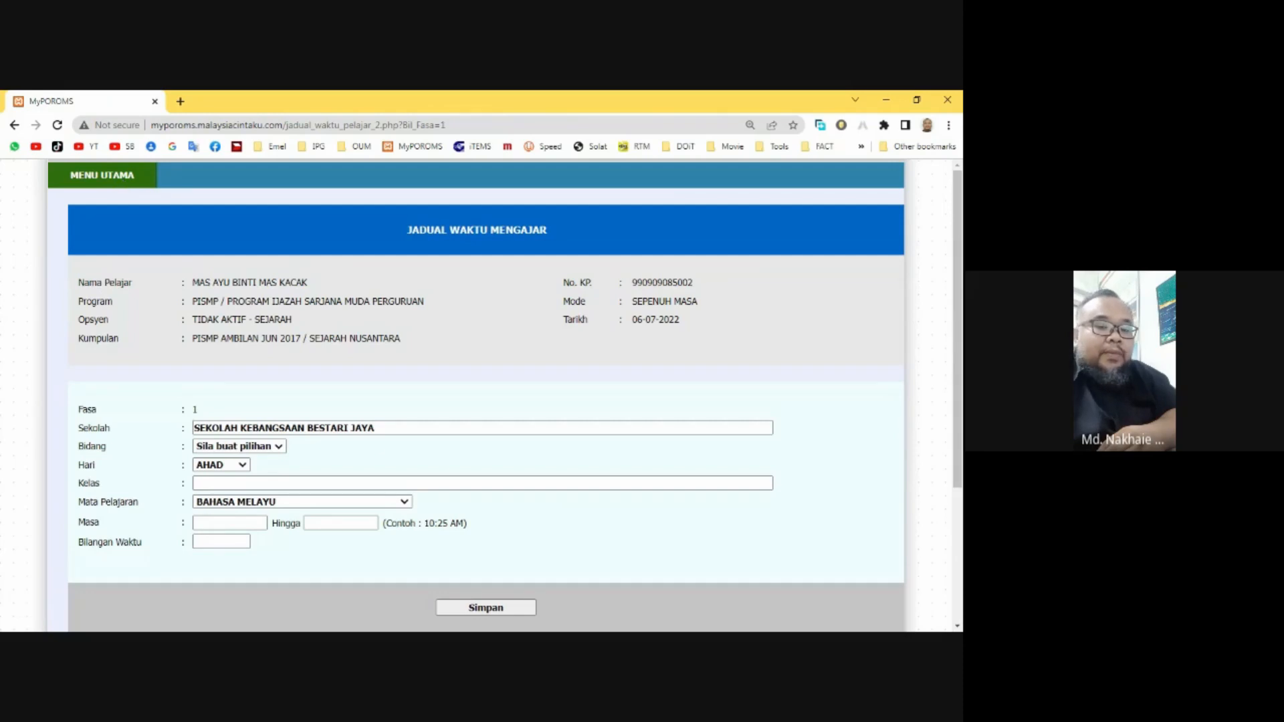
pyautogui.click(123, 185)
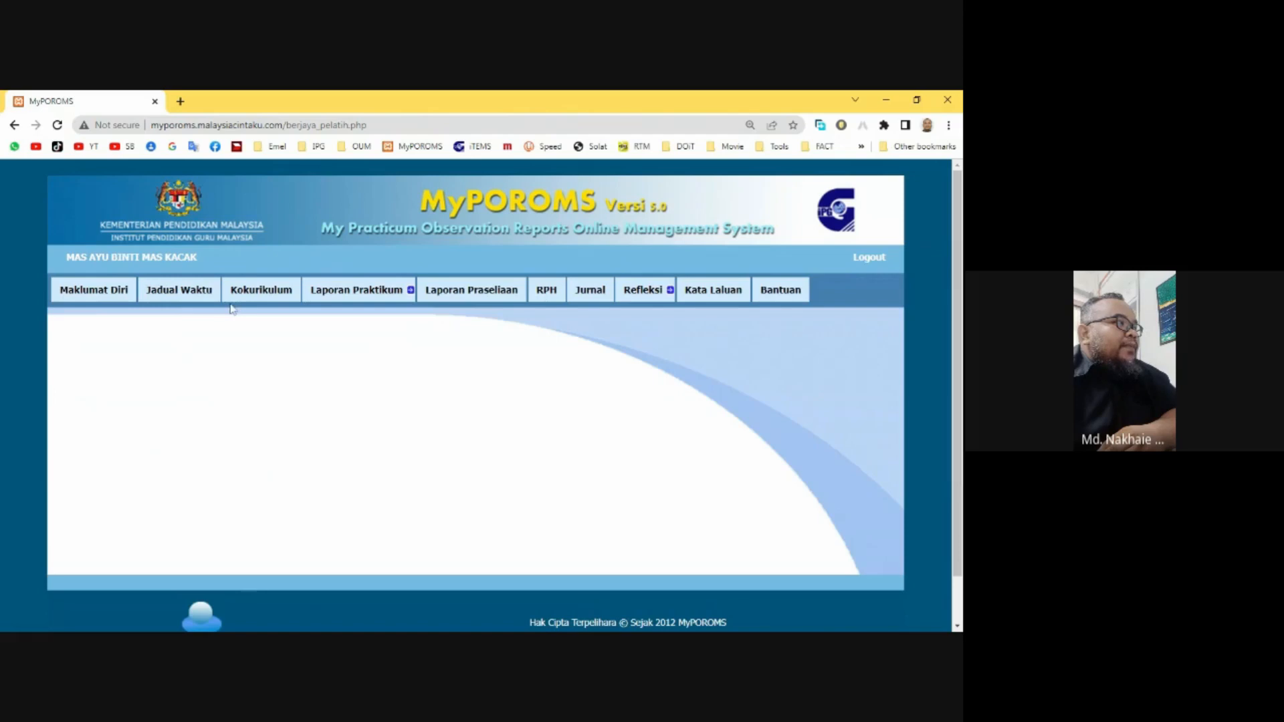
pyautogui.click(276, 304)
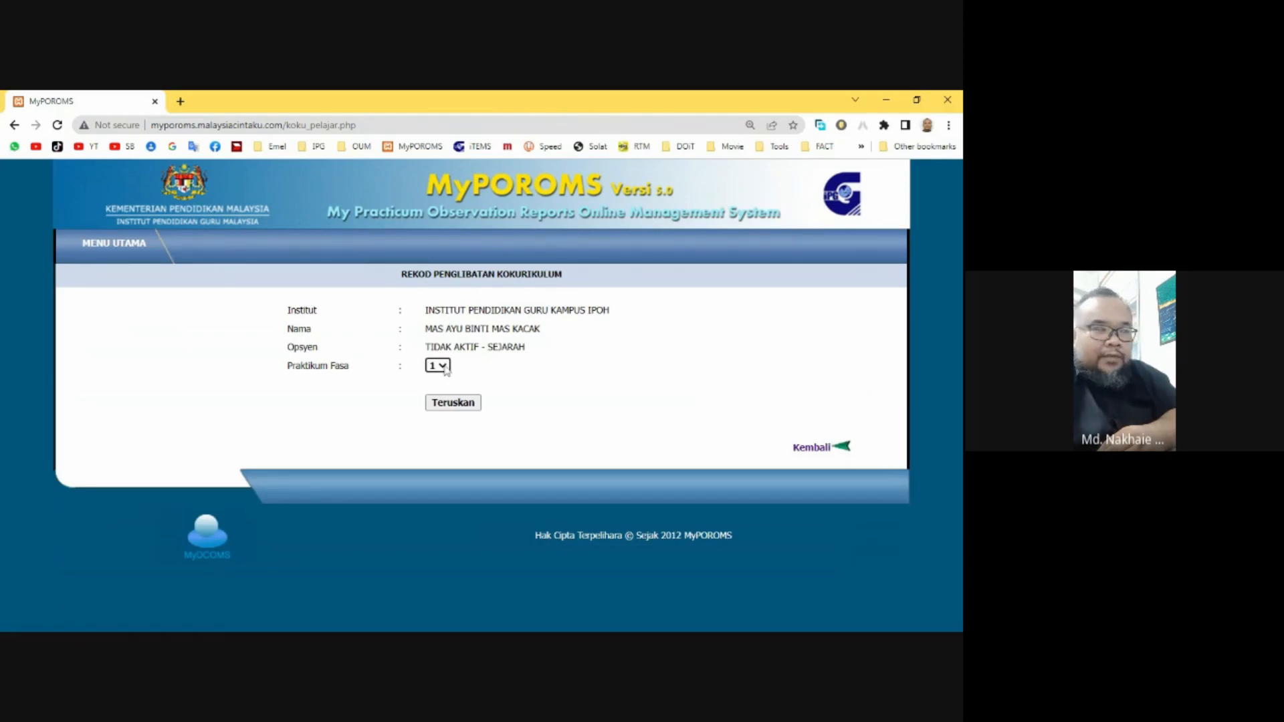
# Step: Open the Fasa 1 Kokurikulum form and enter PANDU PUTERI as unit and KELAB CATUR as club
pyautogui.click(452, 403)
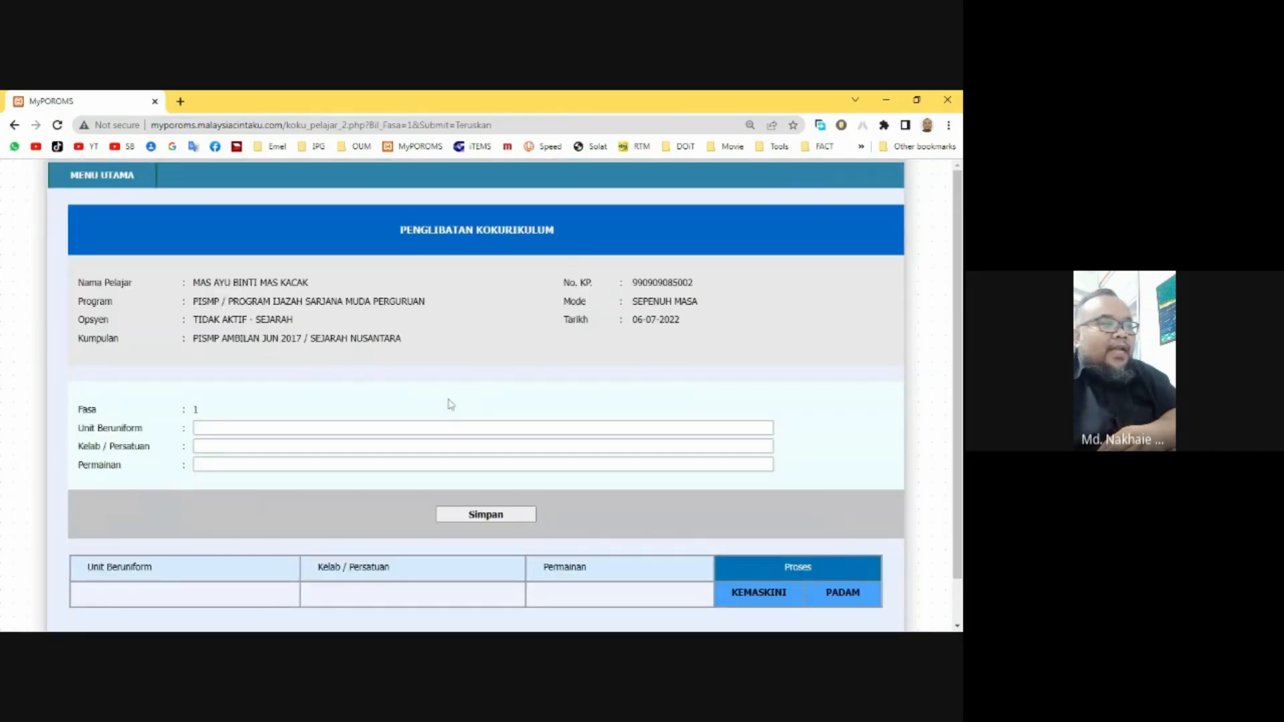
pyautogui.click(342, 427)
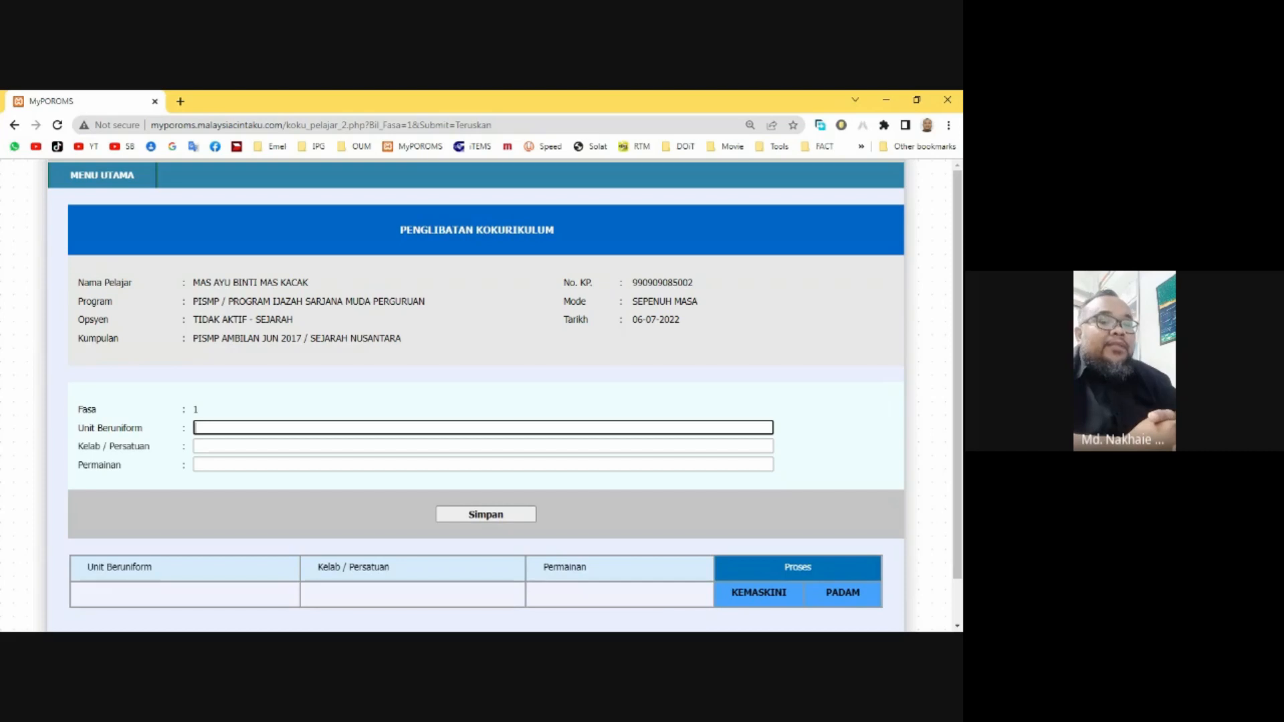
pyautogui.scroll(-1, 505, 396)
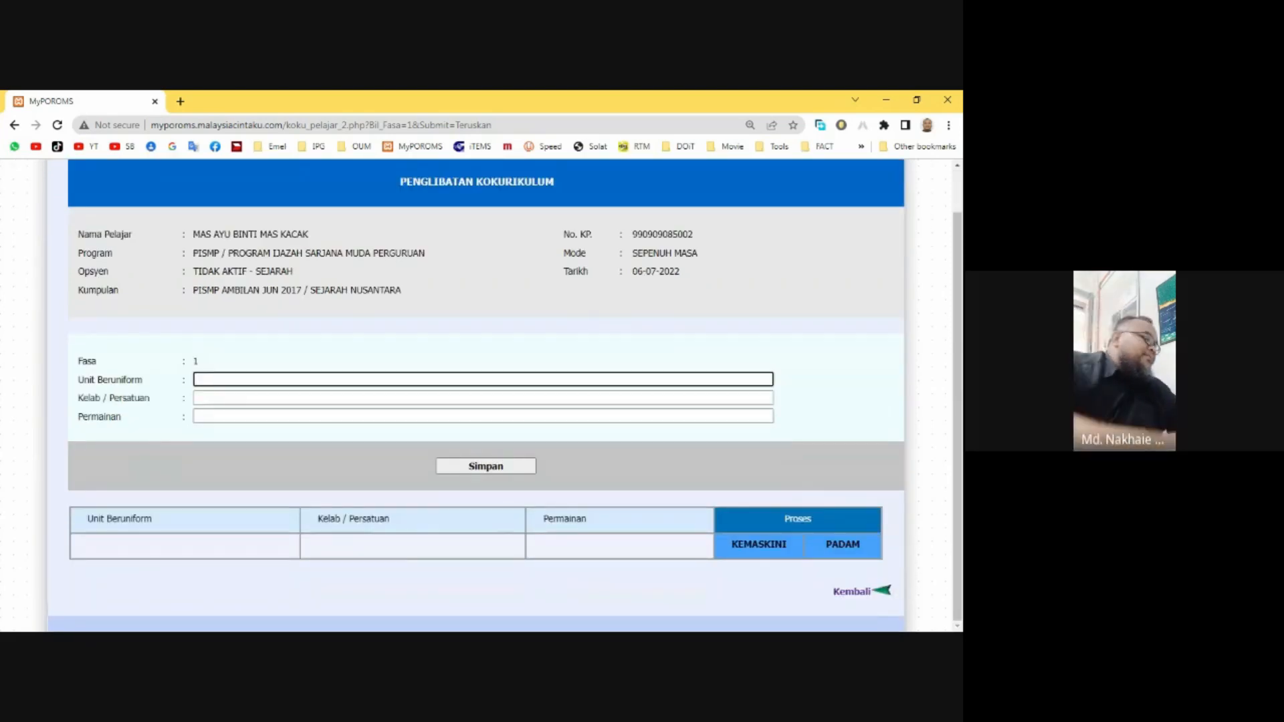
pyautogui.write('PANDU PUTE')
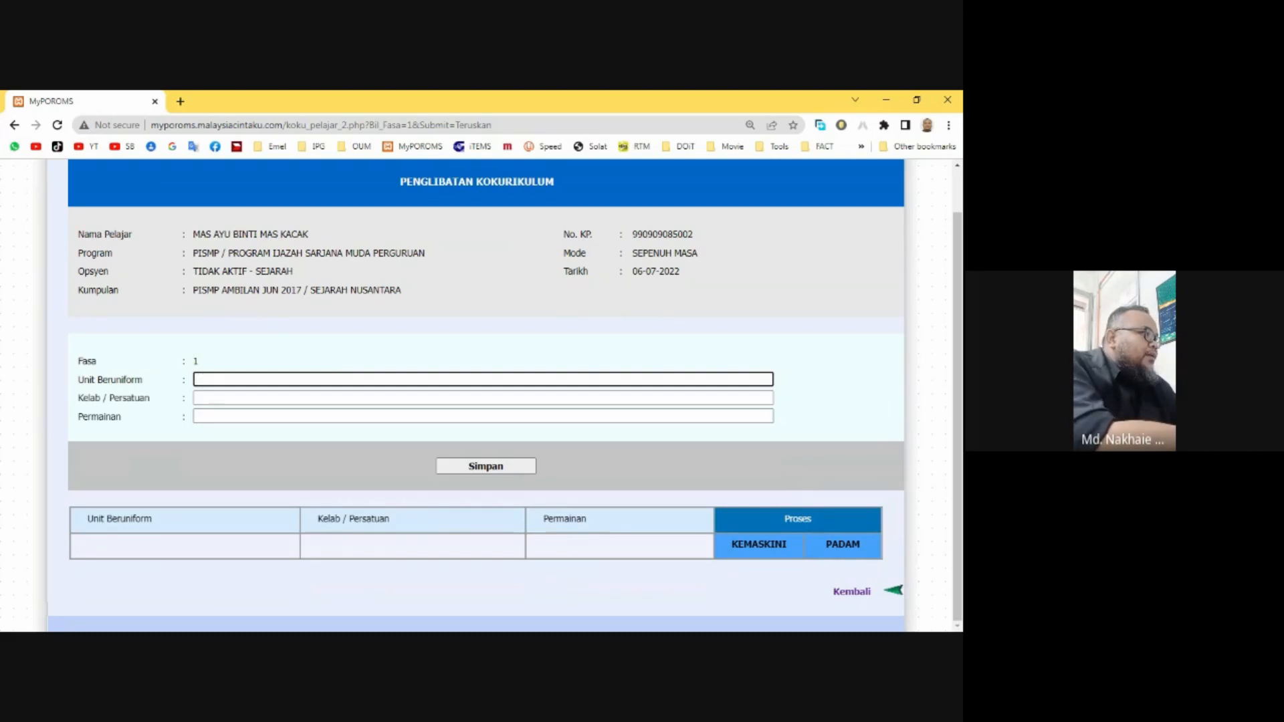
pyautogui.write('RI')
pyautogui.press('Tab')
pyautogui.write('KELAB CATUR')
pyautogui.press('Tab')
# Step: Enter PING PONG as the game, save the co-curricular record, and go back to MENU UTAMA
pyautogui.write('PING PONG')
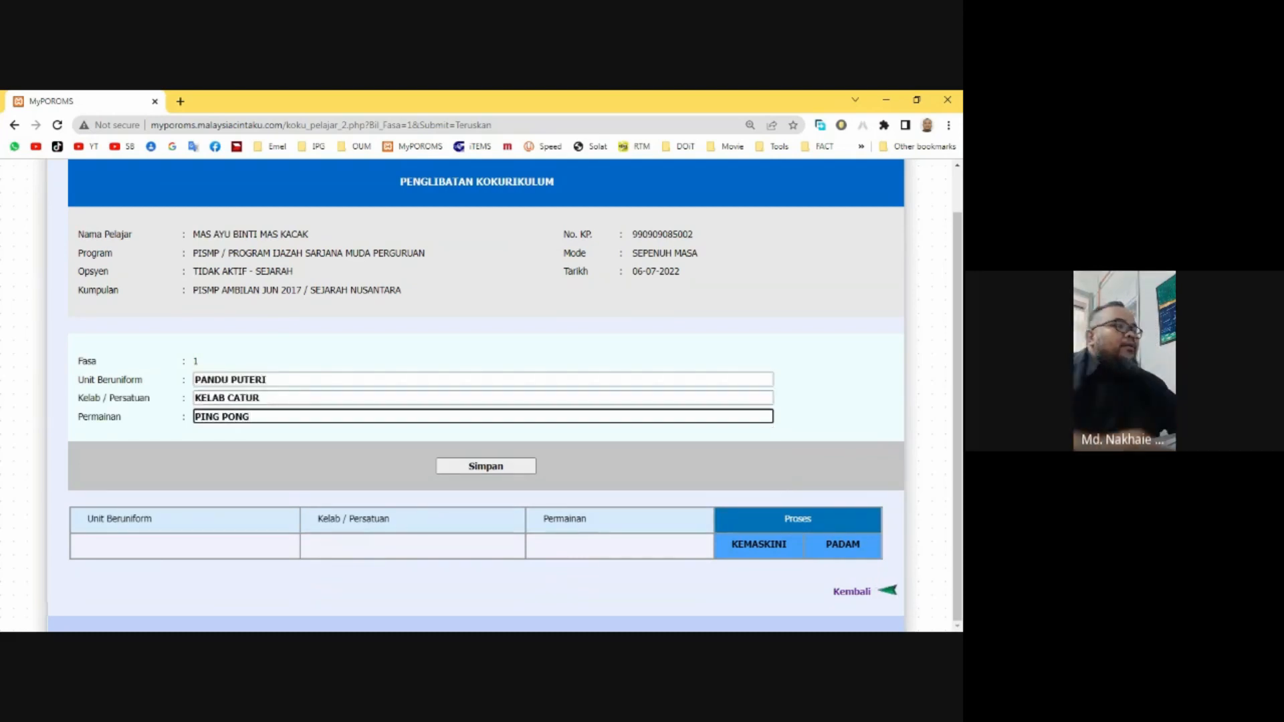
pyautogui.click(467, 468)
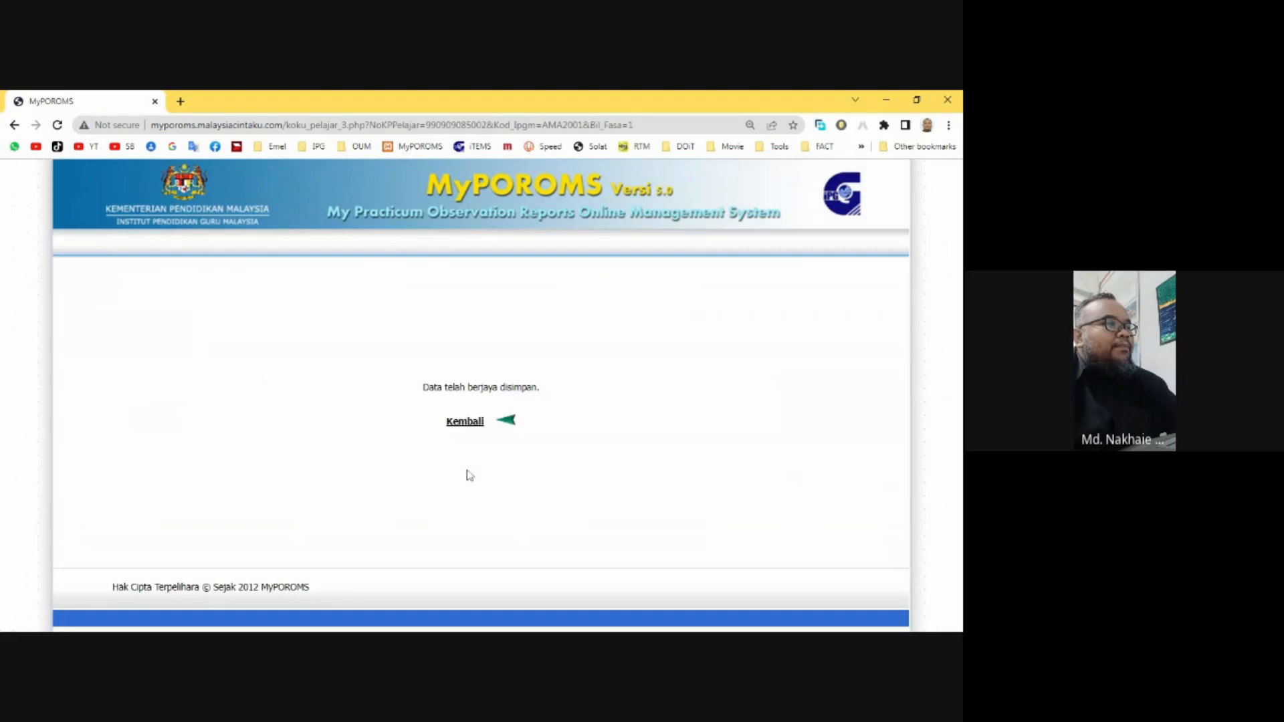
pyautogui.click(477, 430)
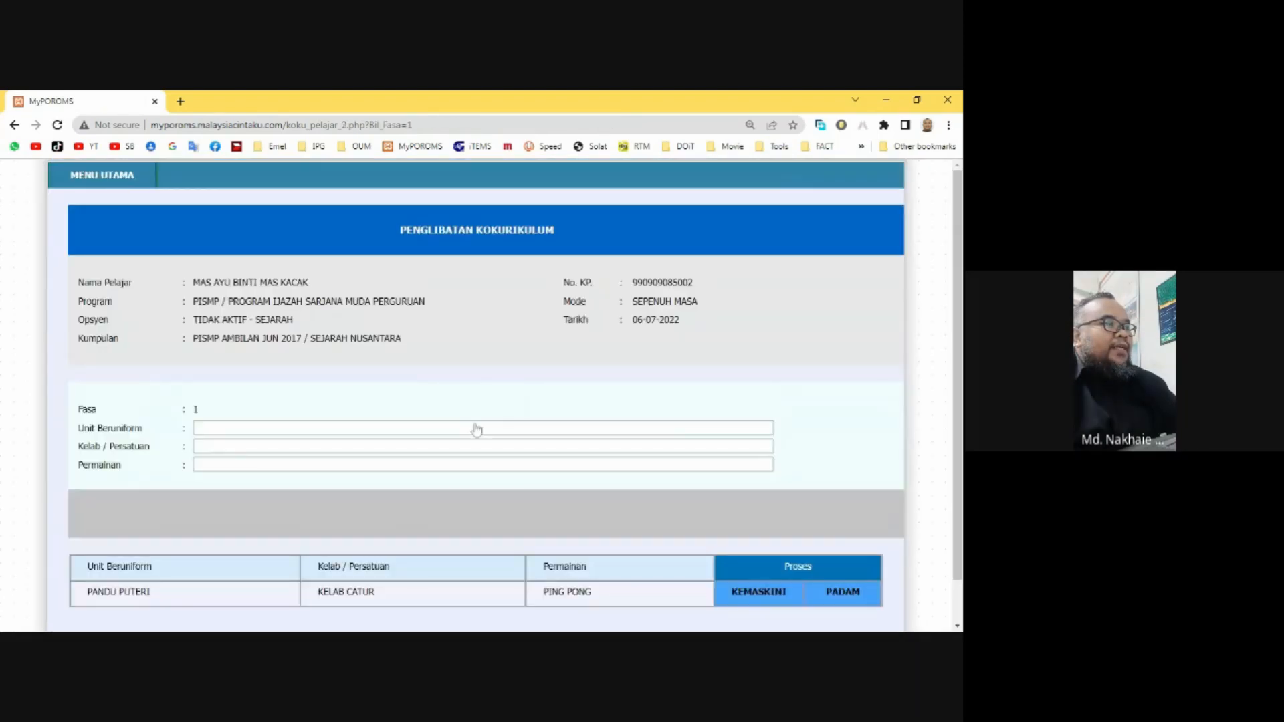
pyautogui.scroll(-2, 476, 430)
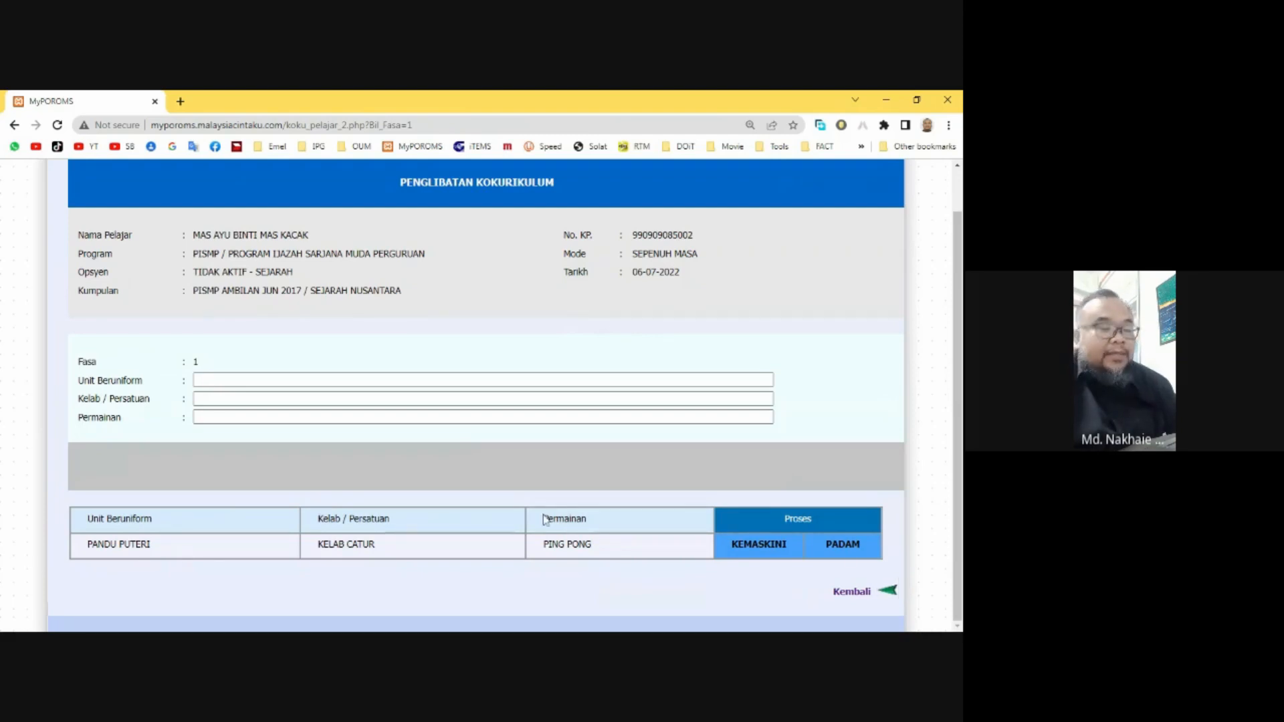
pyautogui.click(854, 596)
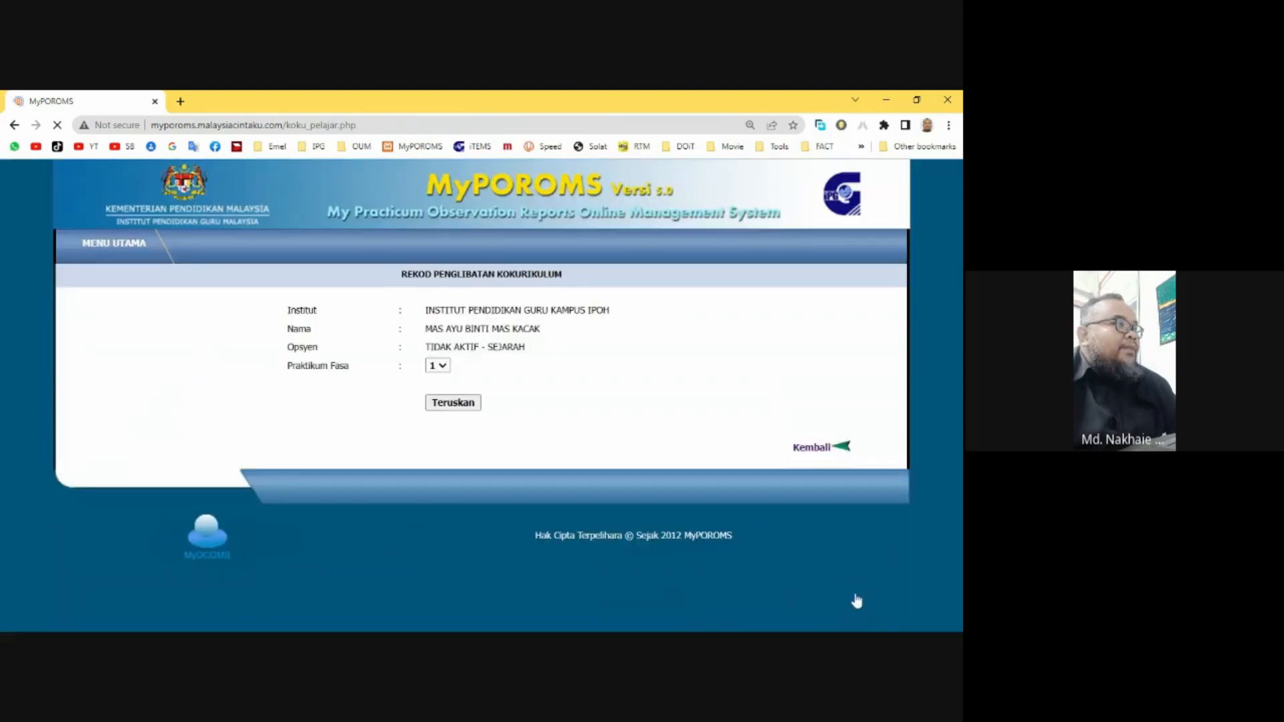
pyautogui.click(129, 247)
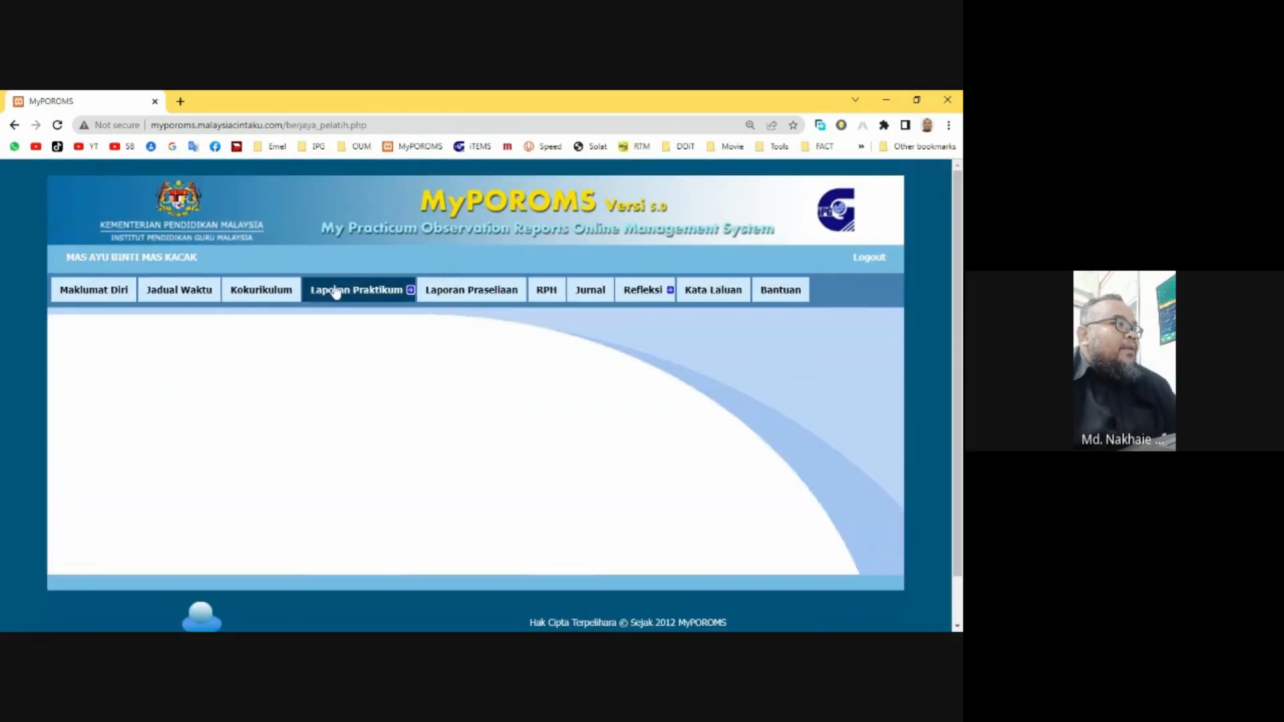
# Step: Choose Borang PR 1 from the Laporan Praktikum list and continue with phase 1
pyautogui.click(356, 302)
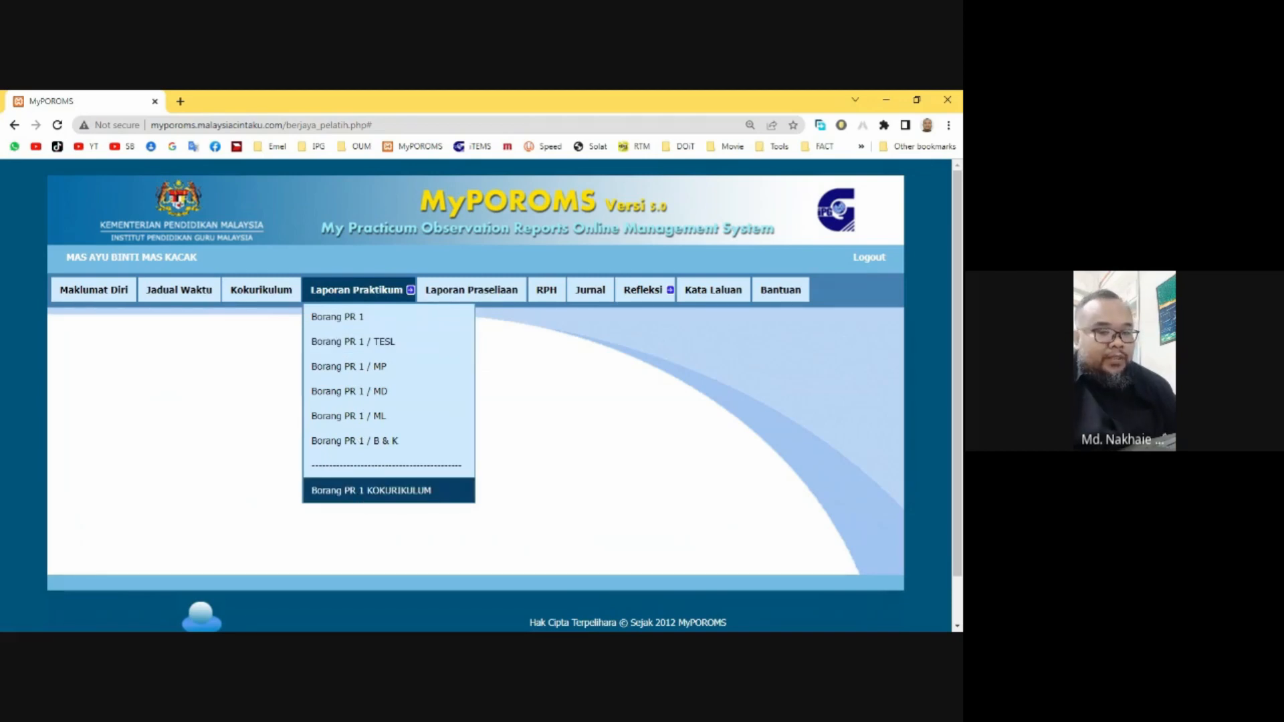
pyautogui.click(381, 321)
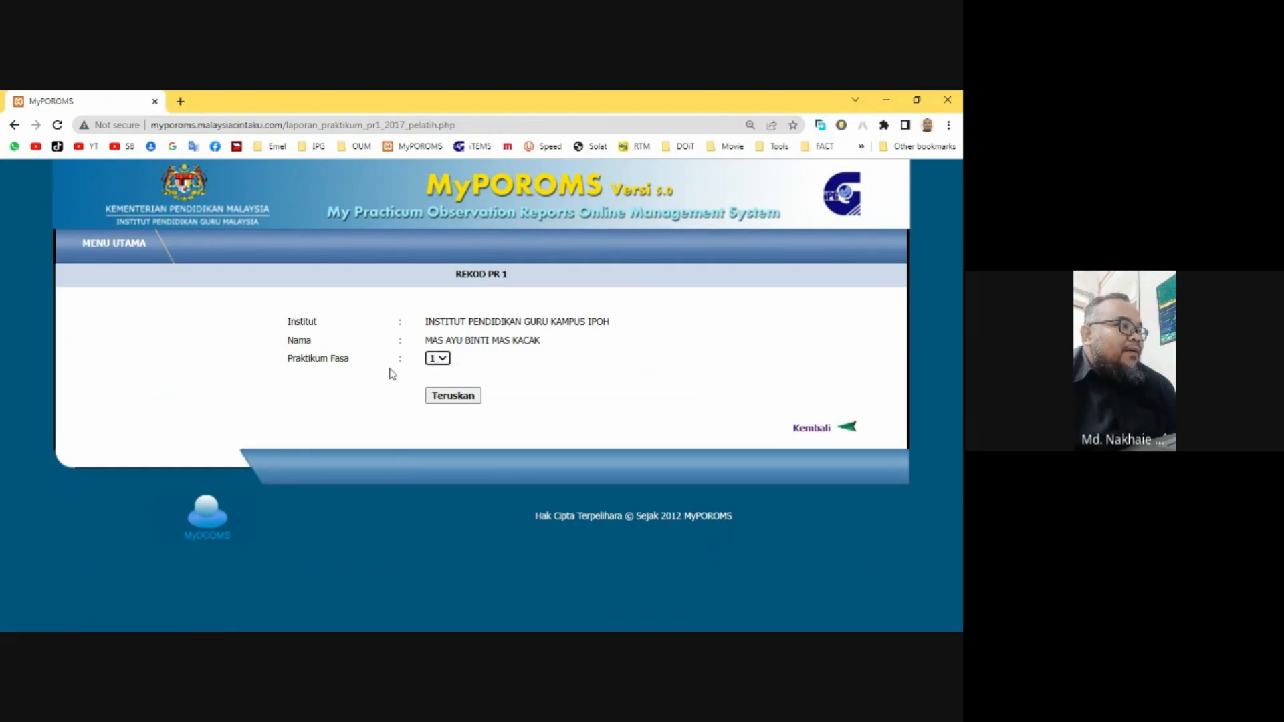
pyautogui.click(459, 396)
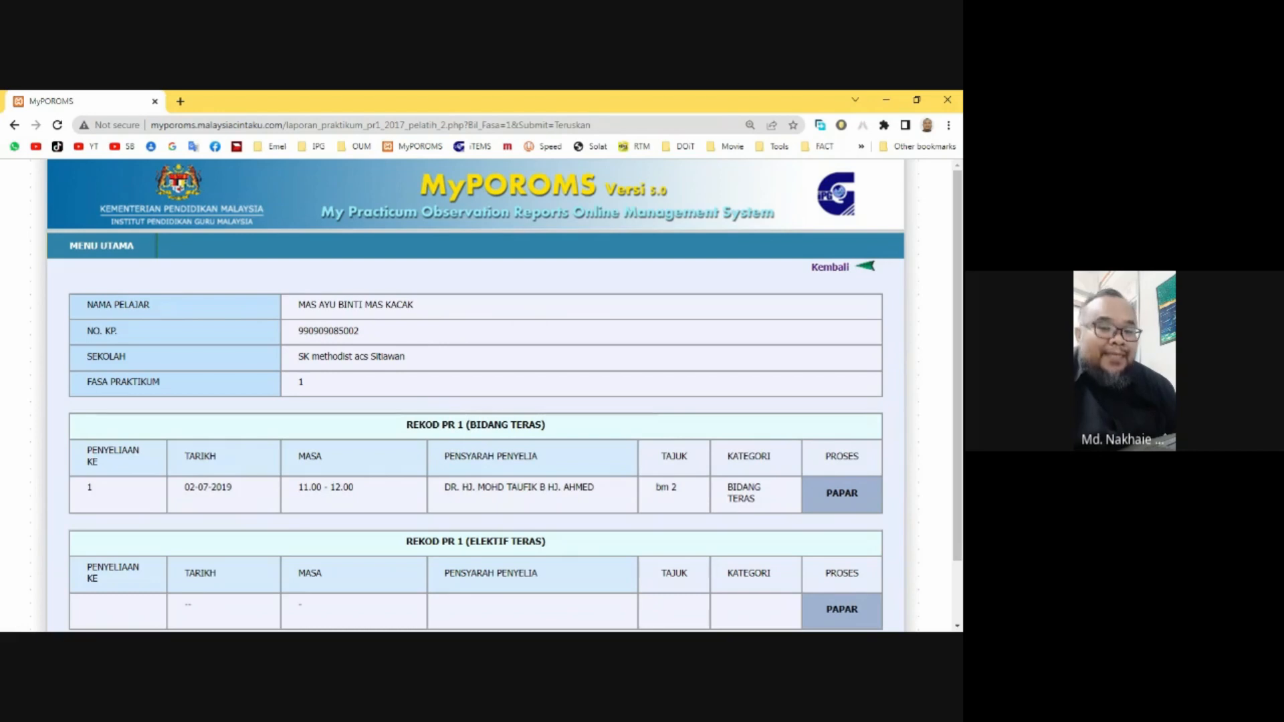
# Step: Scroll the PR 1 records, highlighting the BIDANG TERAS and ELEKTIF TERAS table headings
pyautogui.scroll(-1, 459, 404)
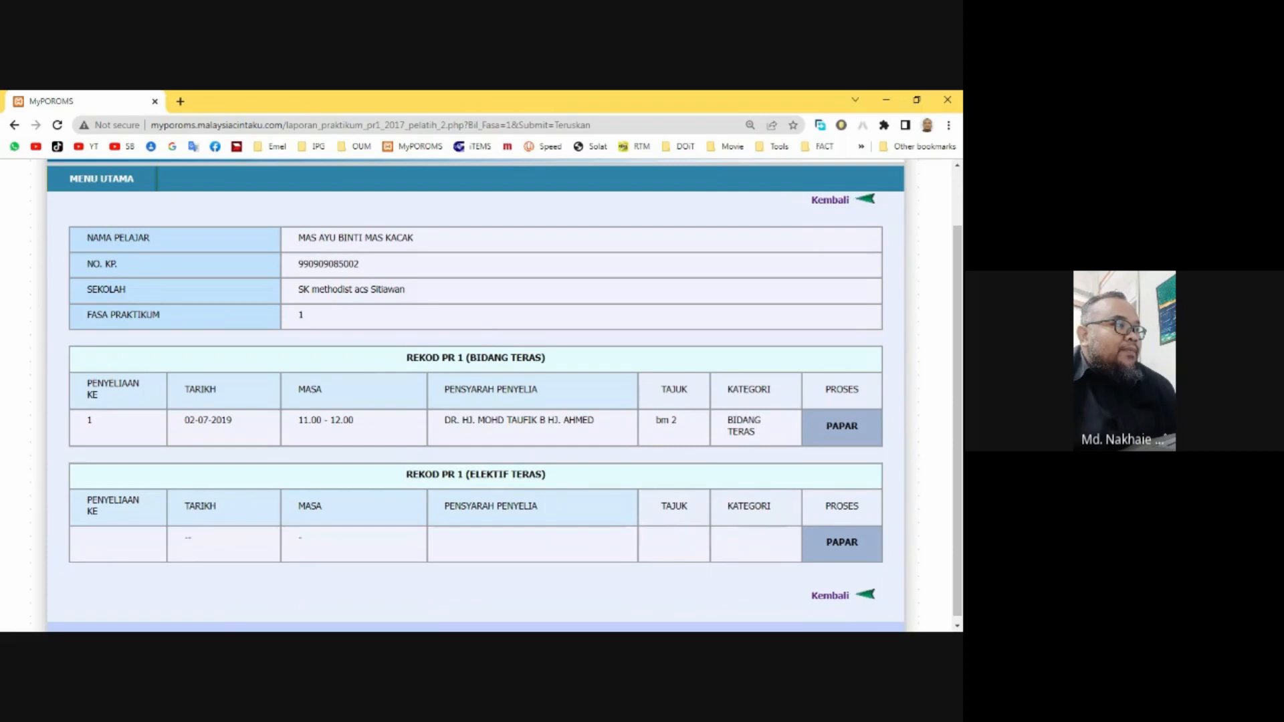
pyautogui.moveTo(476, 358); pyautogui.dragTo(535, 357)
pyautogui.moveTo(469, 474); pyautogui.dragTo(535, 474)
pyautogui.scroll(-1, 535, 474)
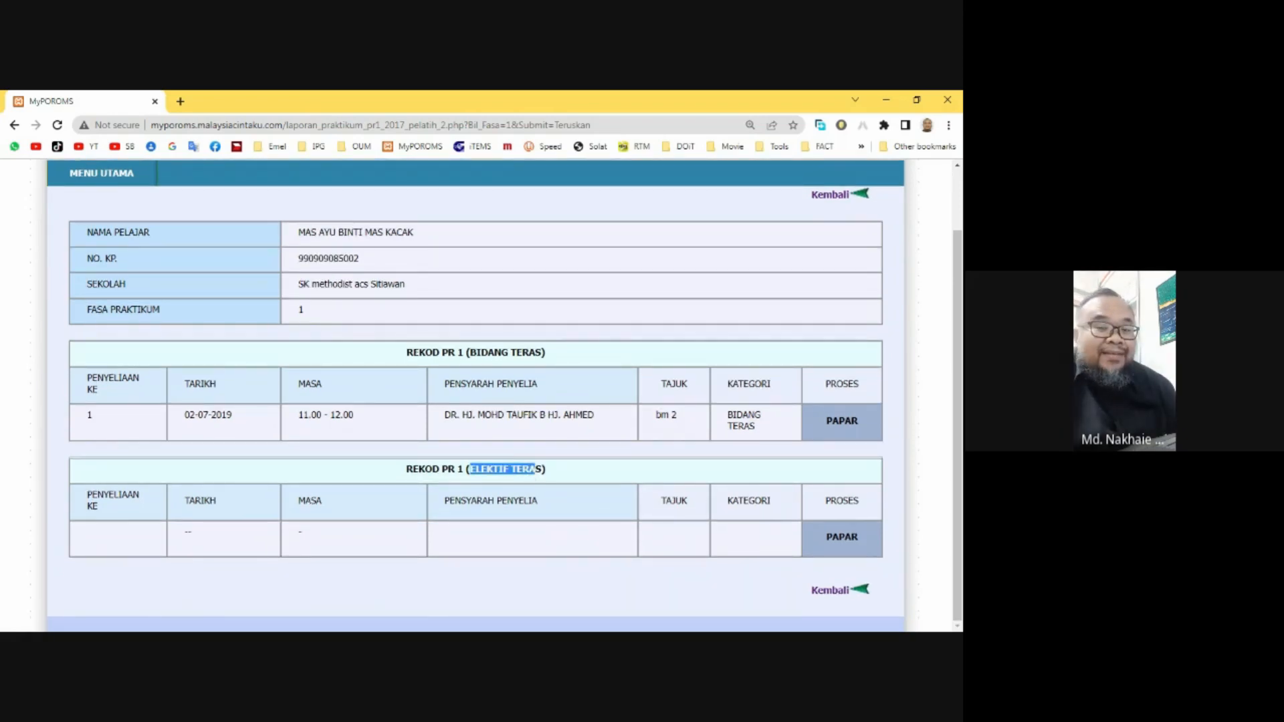
pyautogui.click(263, 528)
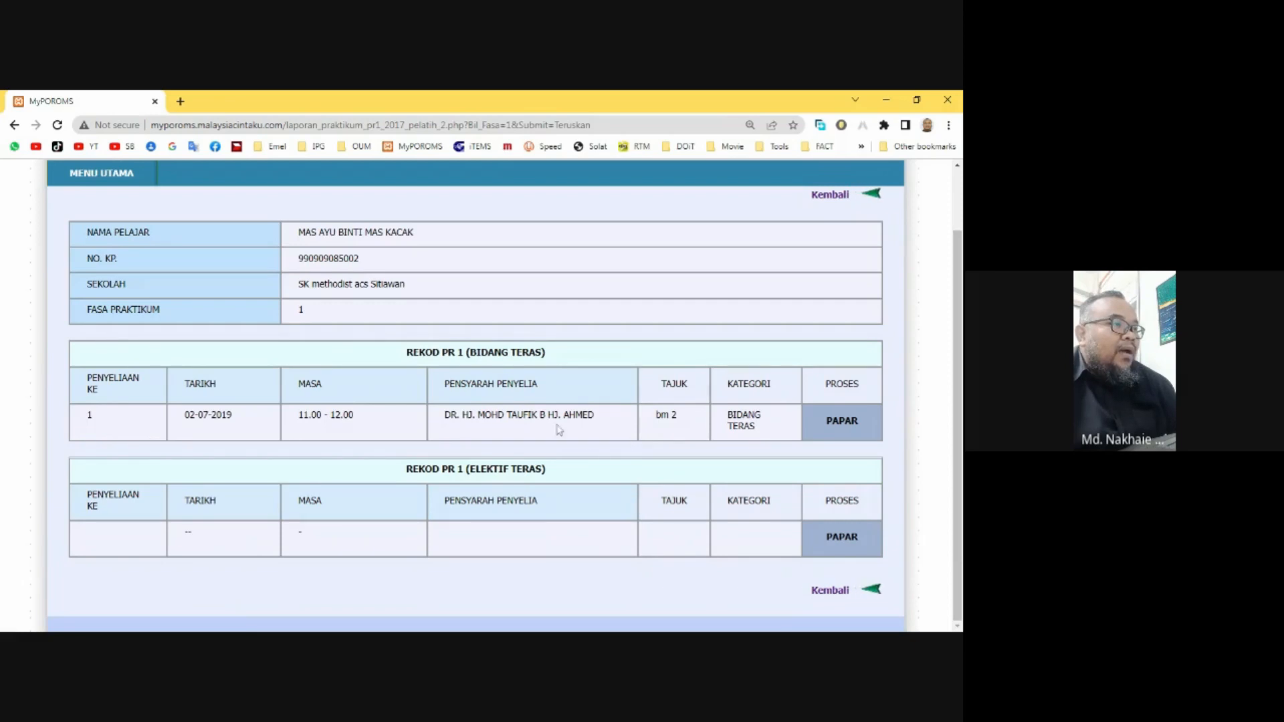
pyautogui.click(843, 428)
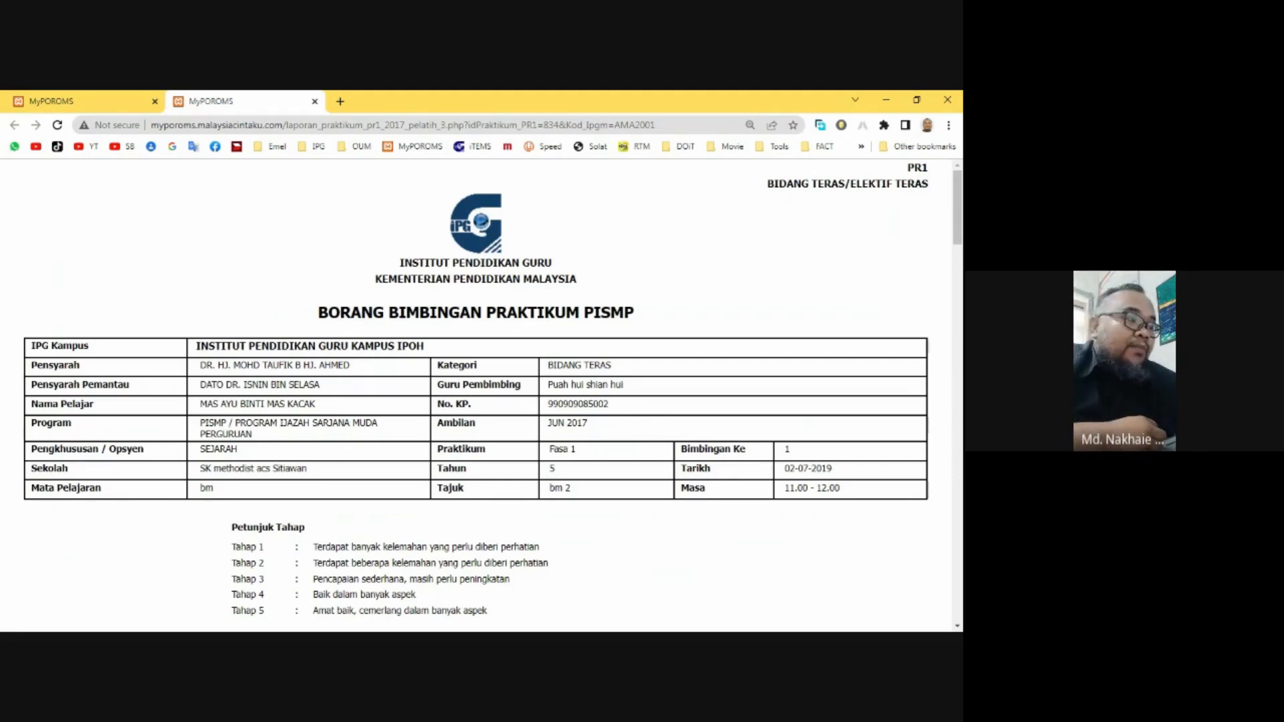
pyautogui.scroll(-4, 856, 455)
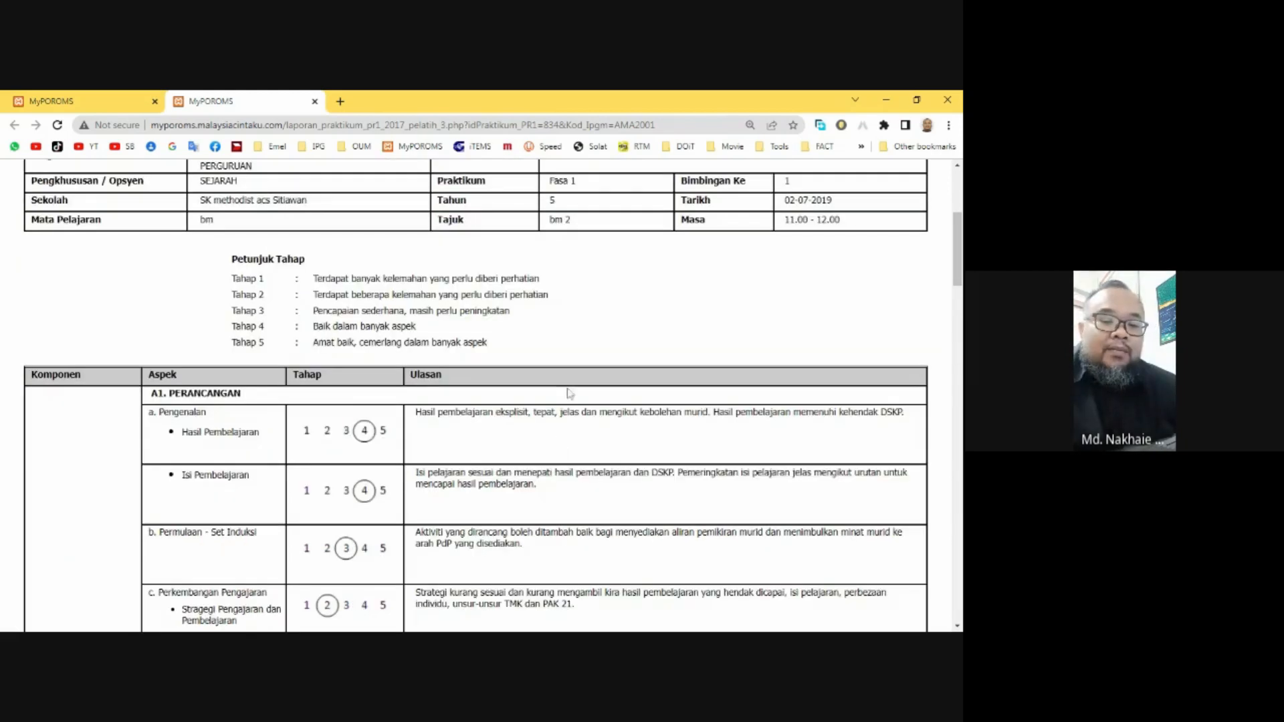
pyautogui.scroll(-2, 569, 393)
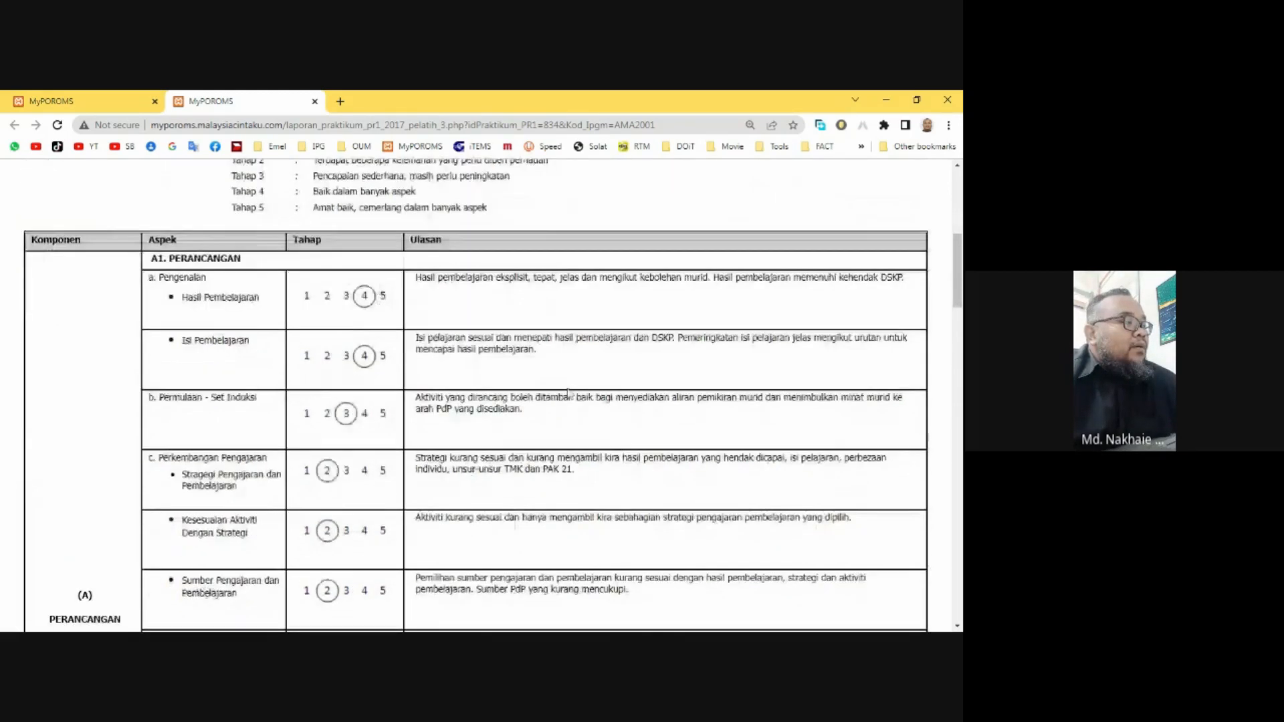
pyautogui.scroll(-3, 568, 393)
pyautogui.scroll(-5, 569, 393)
pyautogui.scroll(-3, 569, 394)
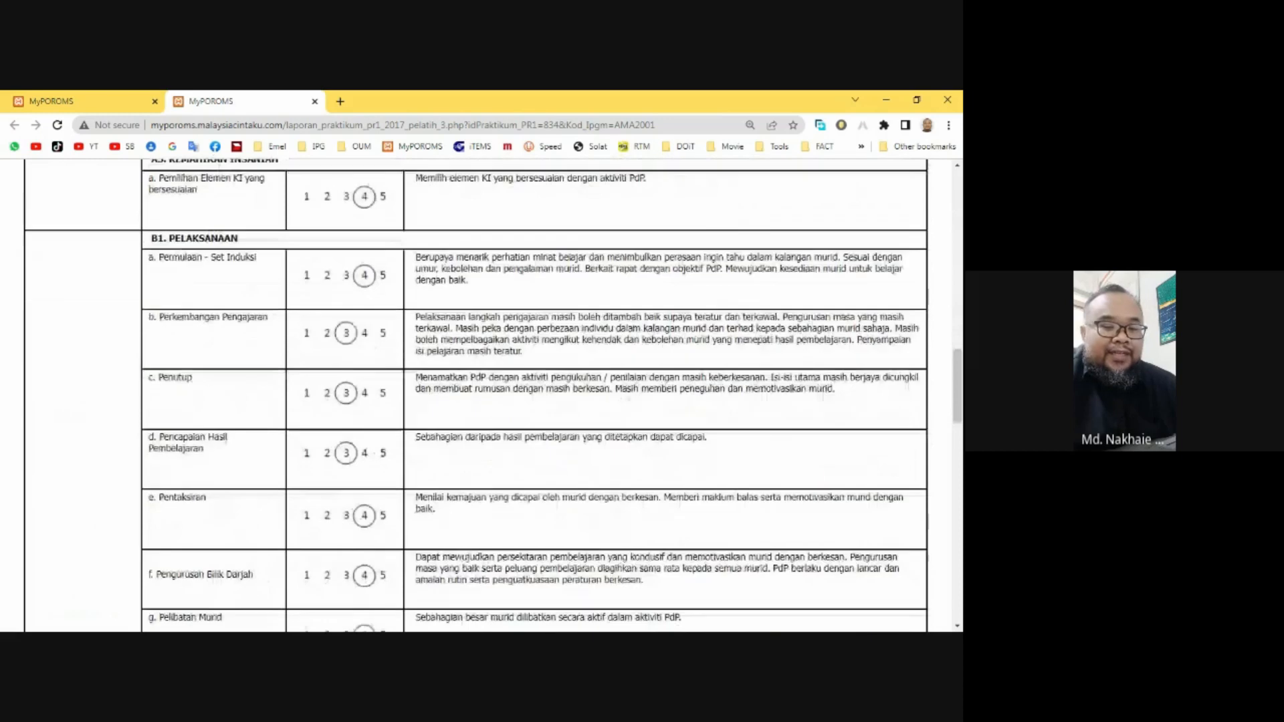
pyautogui.scroll(-3, 569, 393)
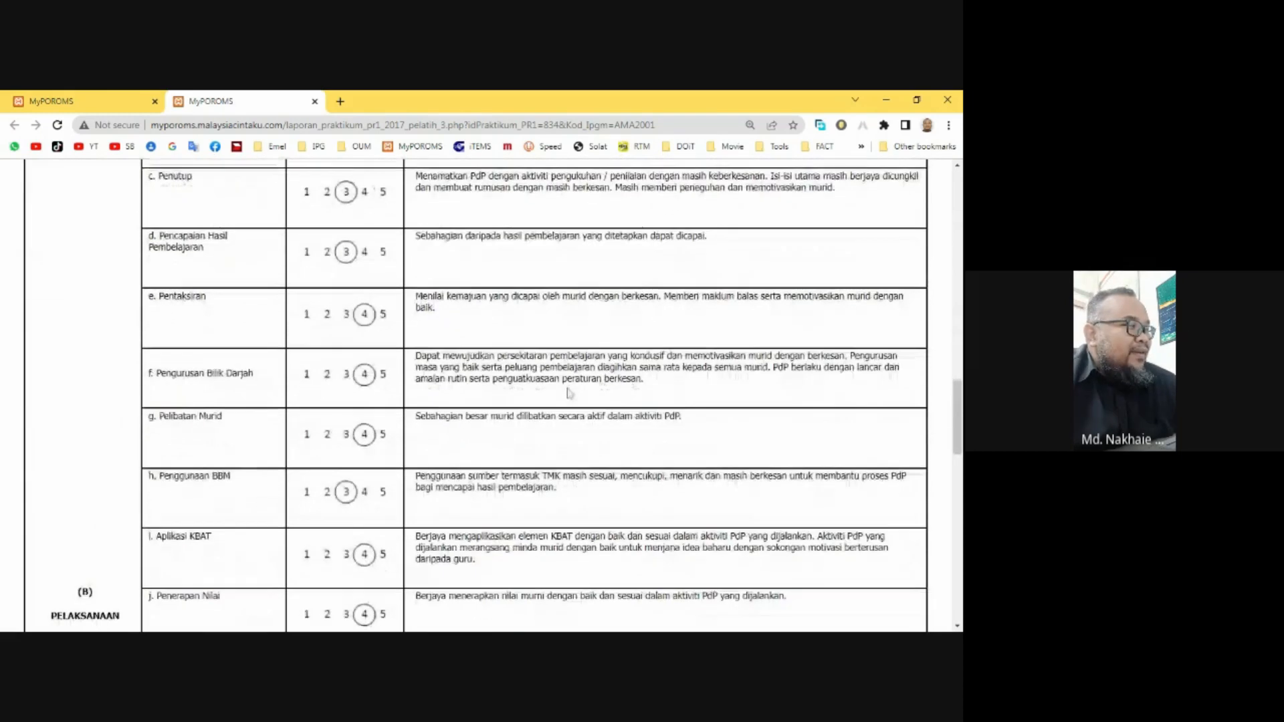
pyautogui.scroll(-6, 569, 394)
pyautogui.scroll(-9, 569, 394)
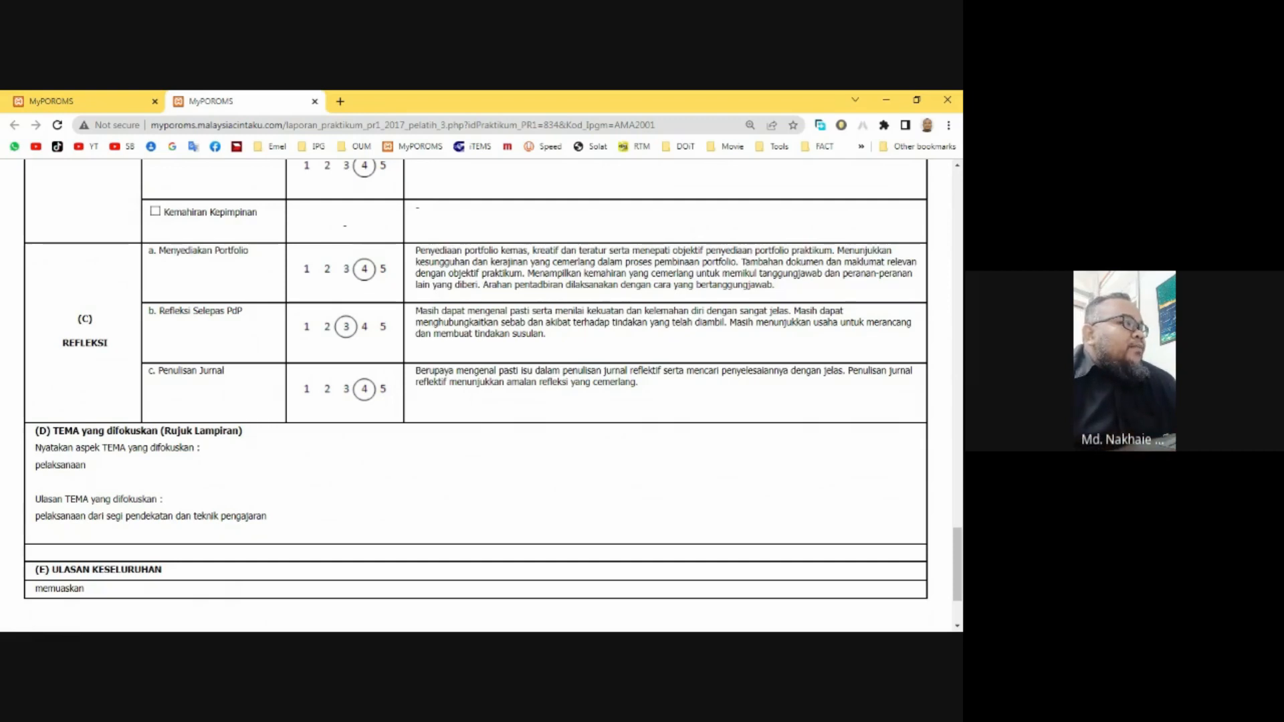
pyautogui.scroll(3, 329, 371)
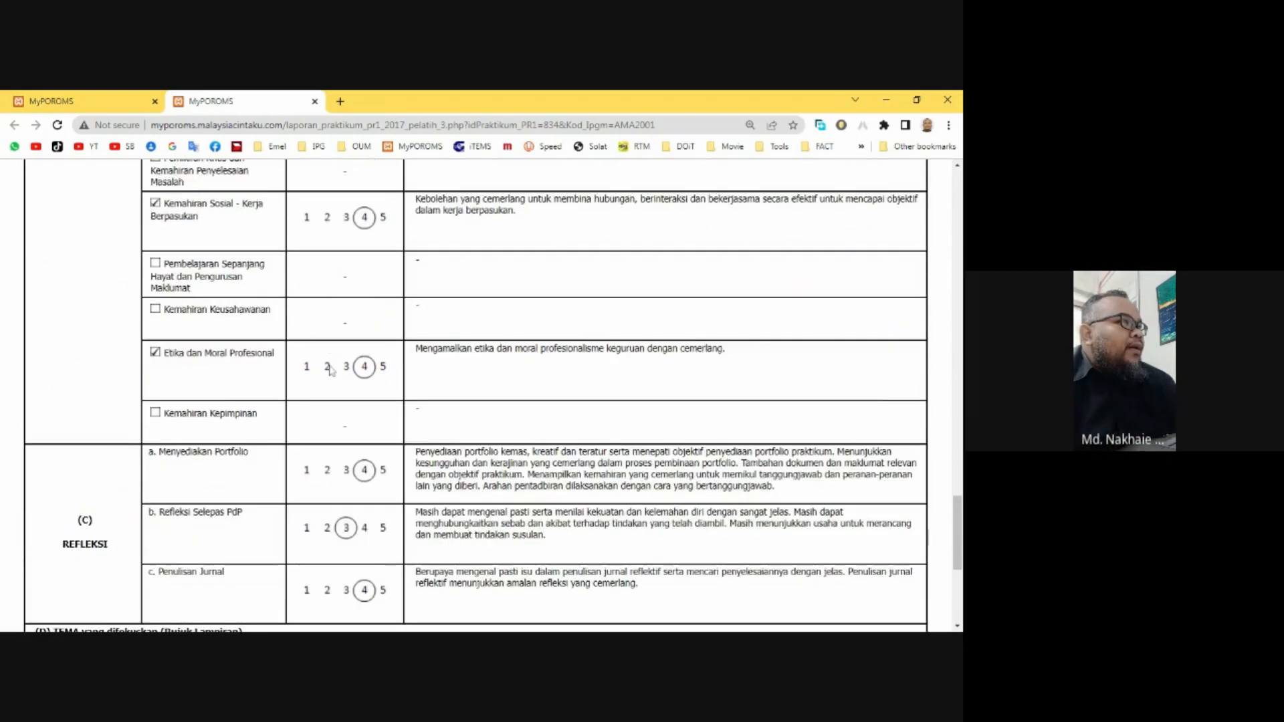
pyautogui.scroll(10, 330, 371)
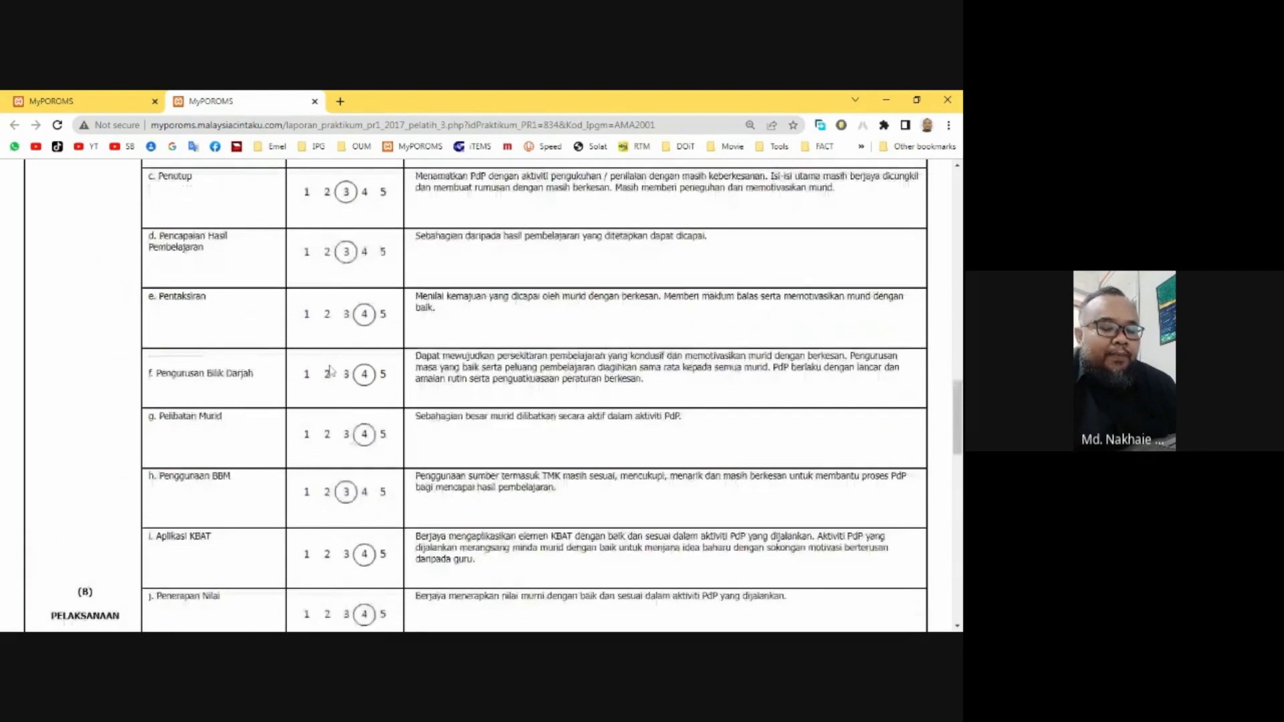
pyautogui.scroll(10, 330, 371)
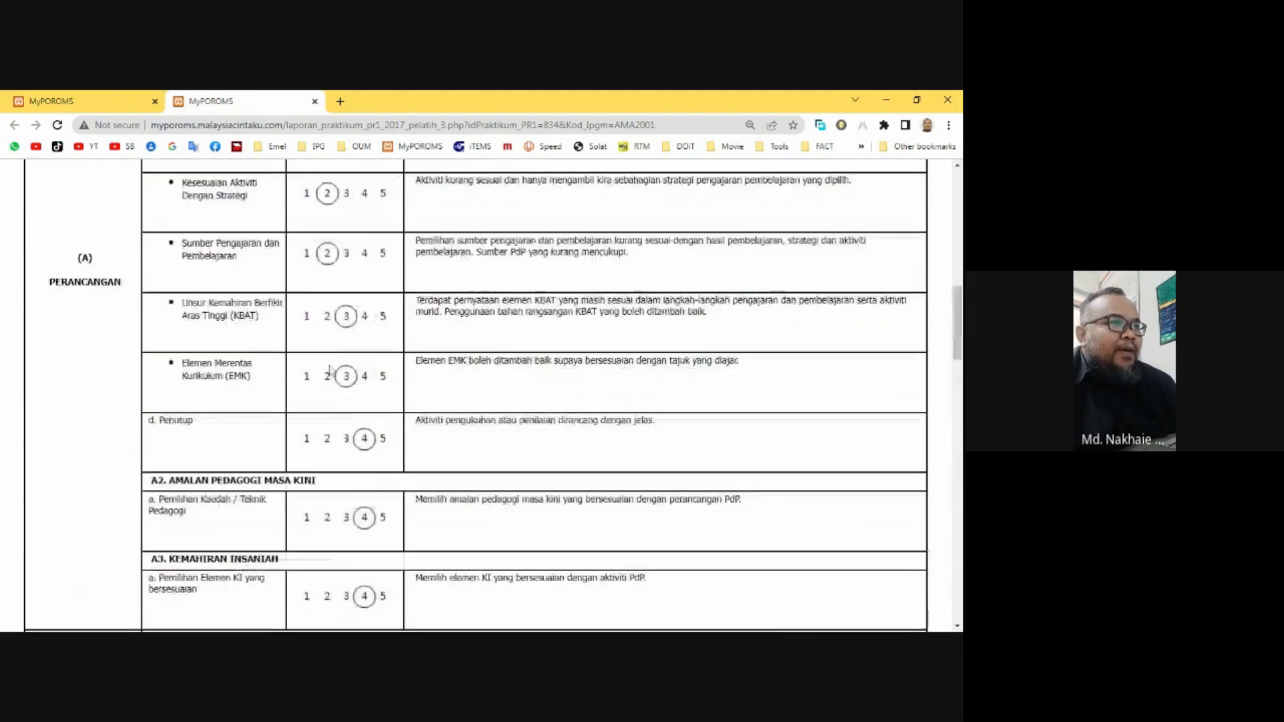
pyautogui.scroll(10, 329, 371)
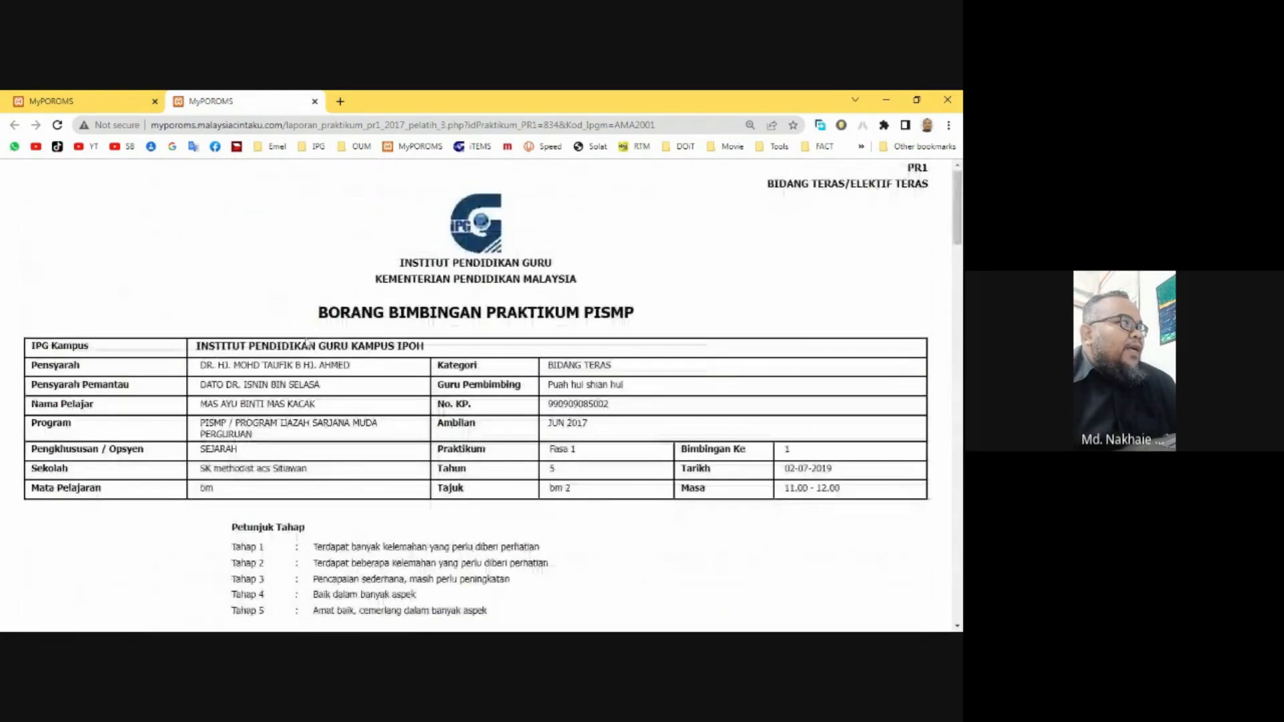
pyautogui.click(315, 101)
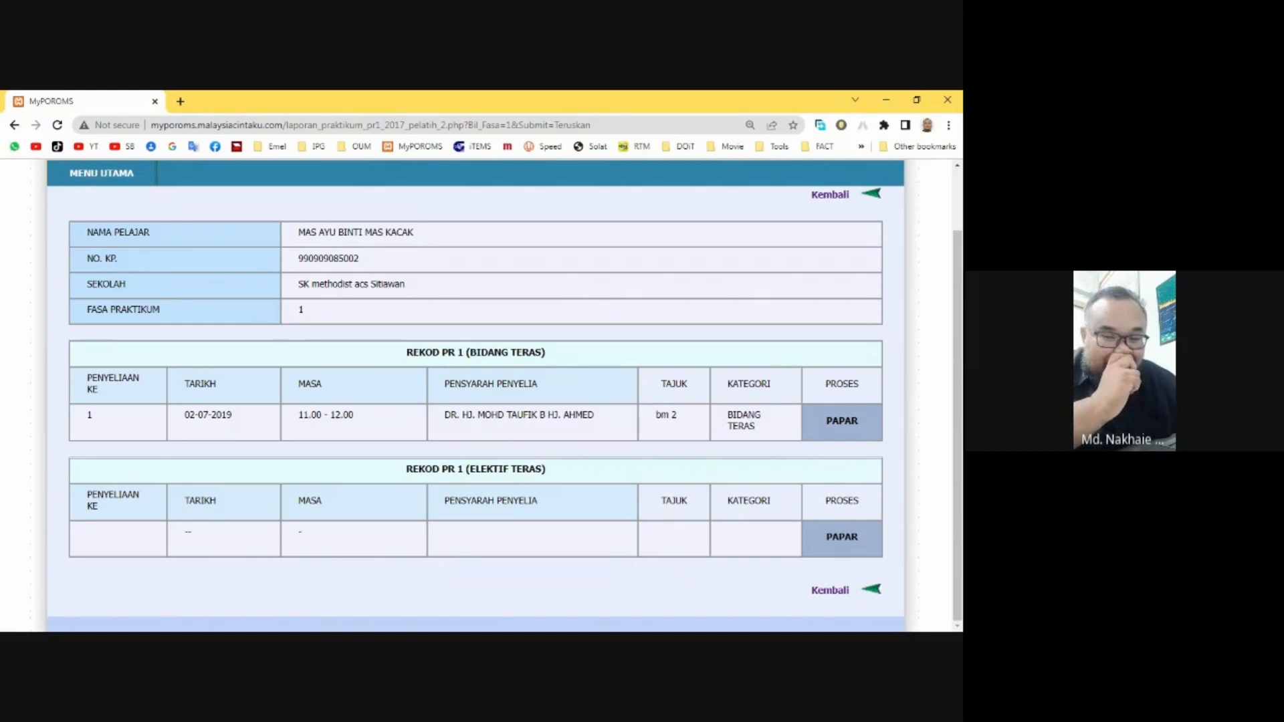
# Step: Go back to MENU UTAMA from the PR1 record page
pyautogui.click(91, 181)
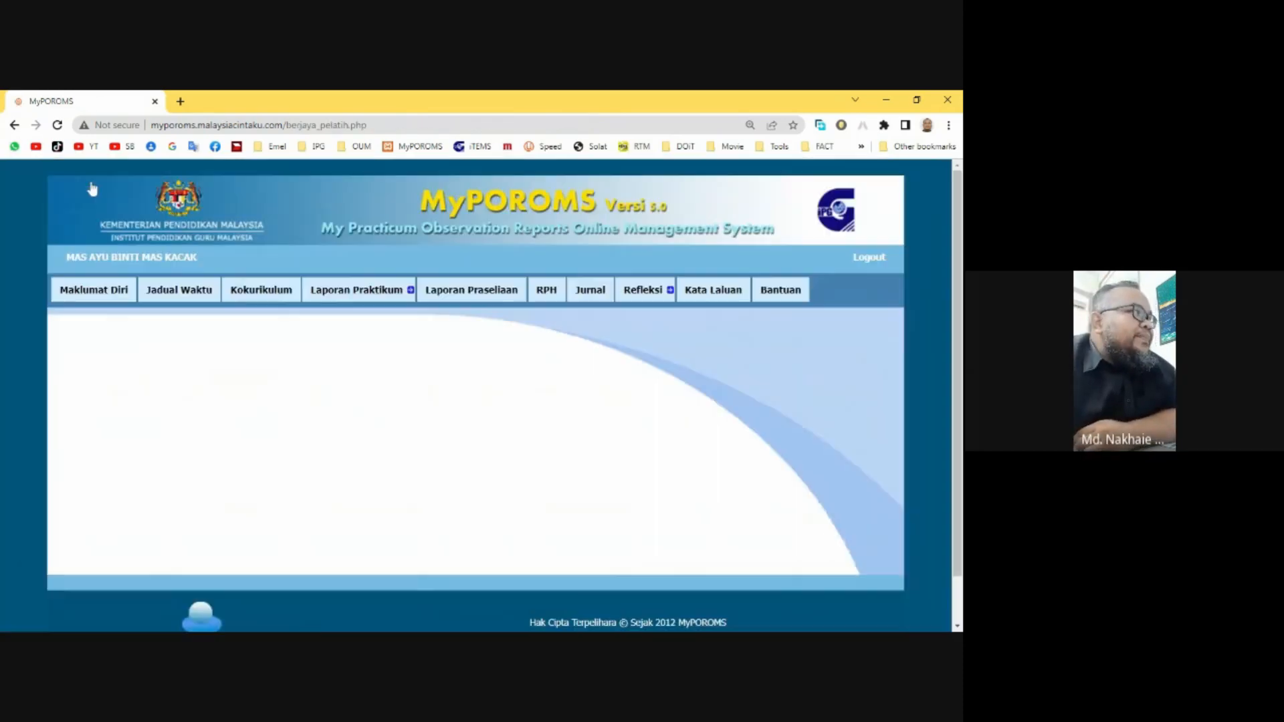
# Step: Open Laporan Praseliaan for Praktikum Fasa 1 and view the monitoring lecturer's report
pyautogui.click(460, 295)
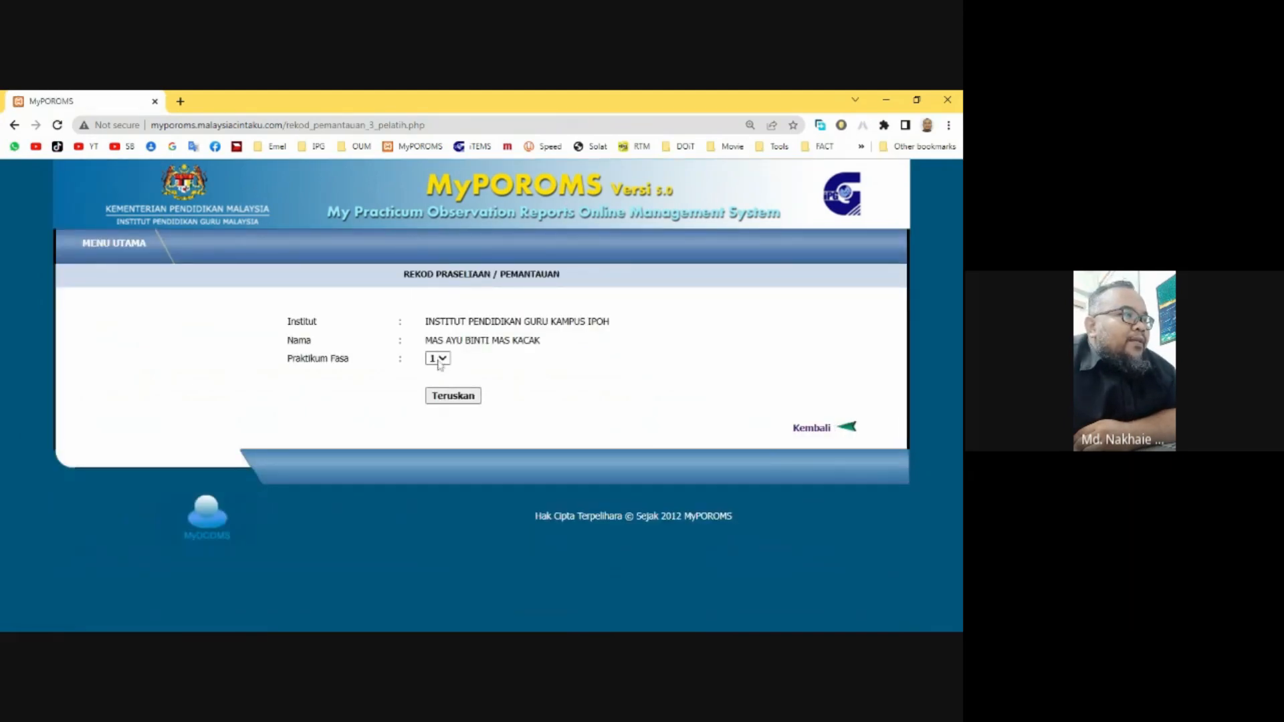
pyautogui.click(431, 397)
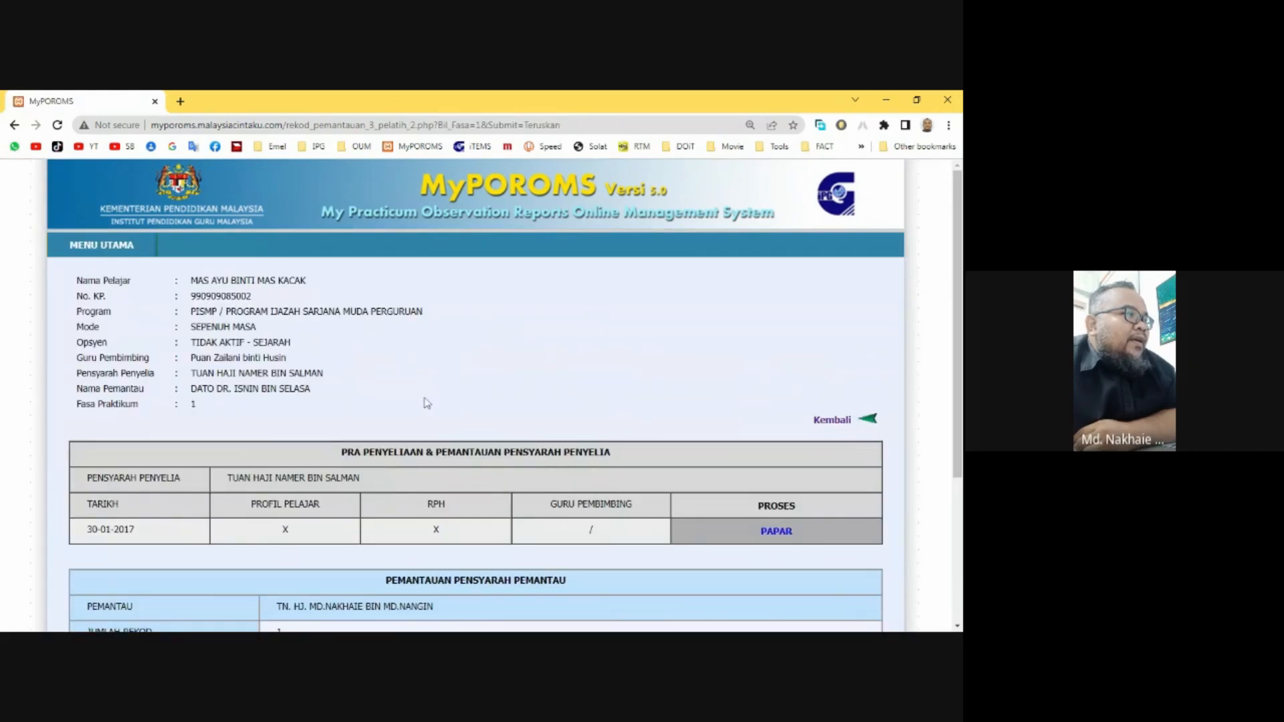
pyautogui.scroll(-3, 171, 343)
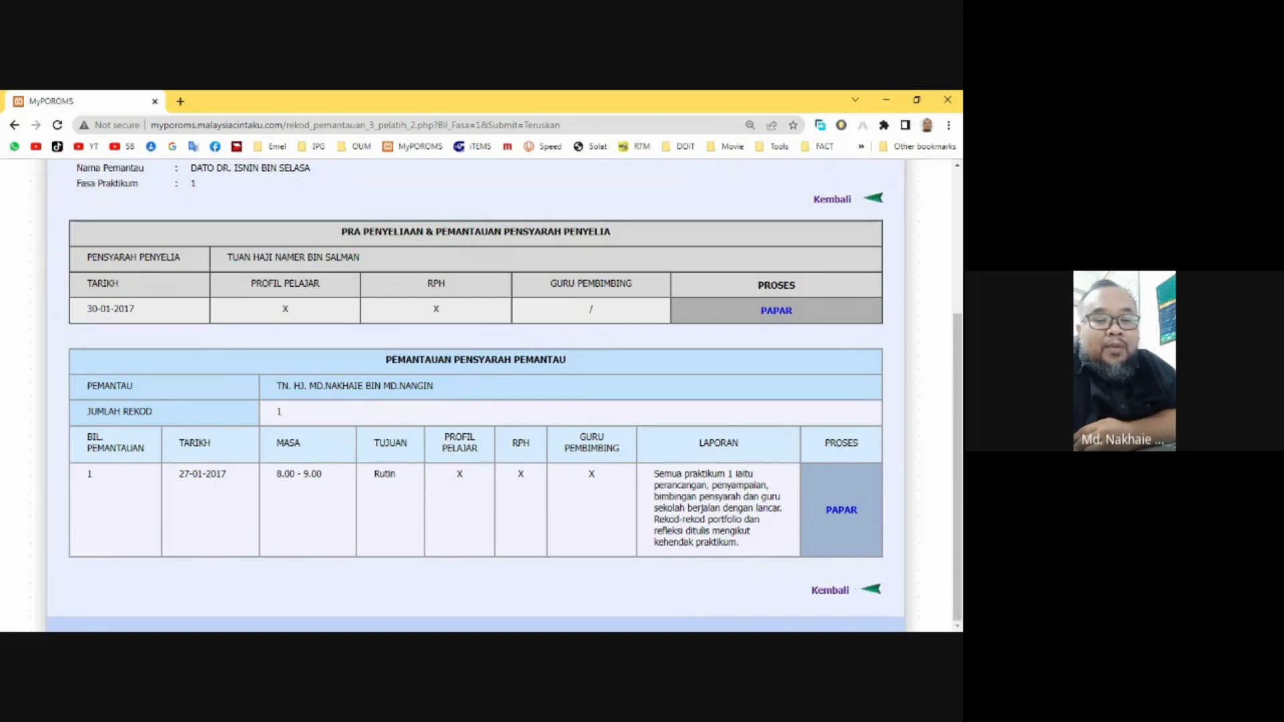
pyautogui.doubleClick(835, 511)
pyautogui.click(837, 511)
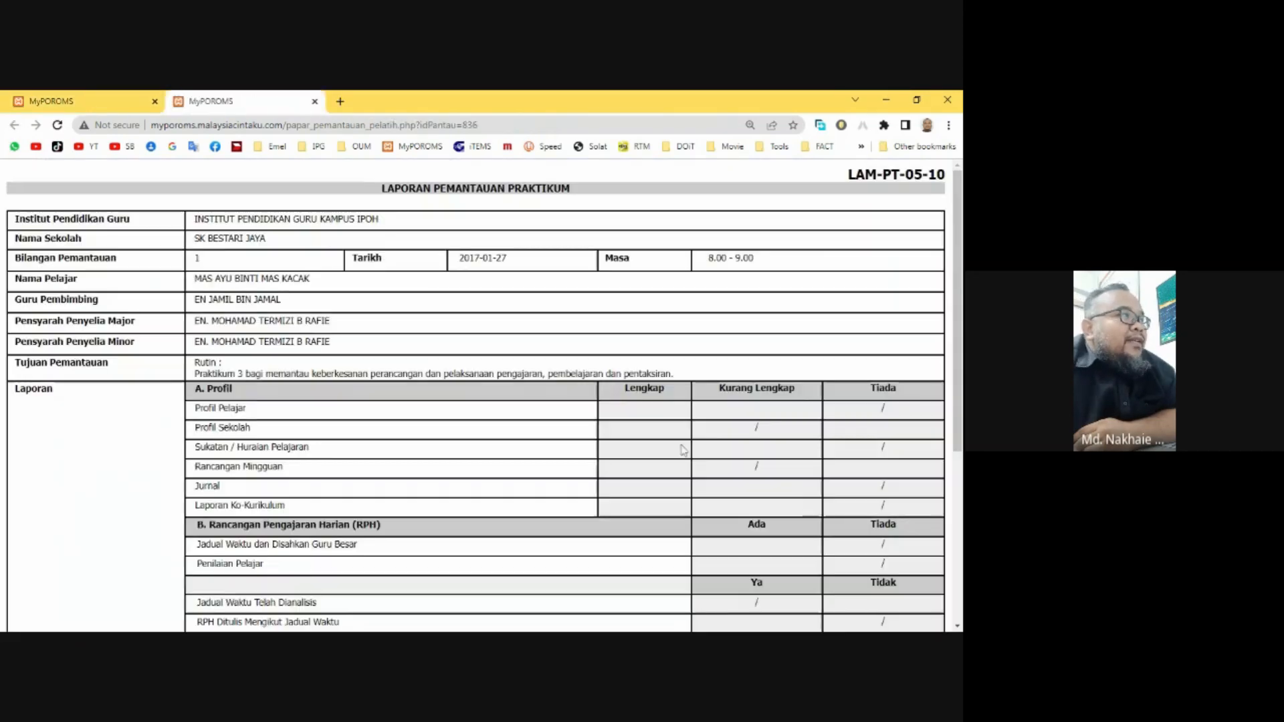
pyautogui.scroll(-1, 591, 319)
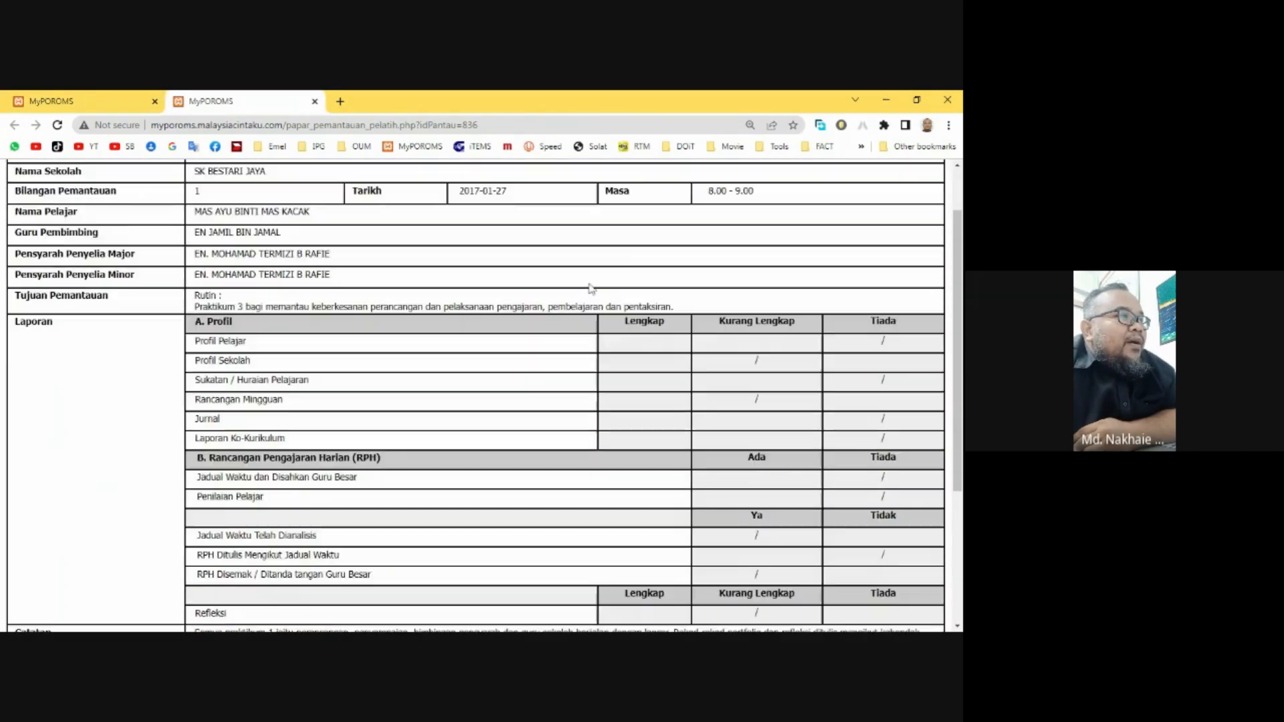
pyautogui.scroll(-1, 592, 319)
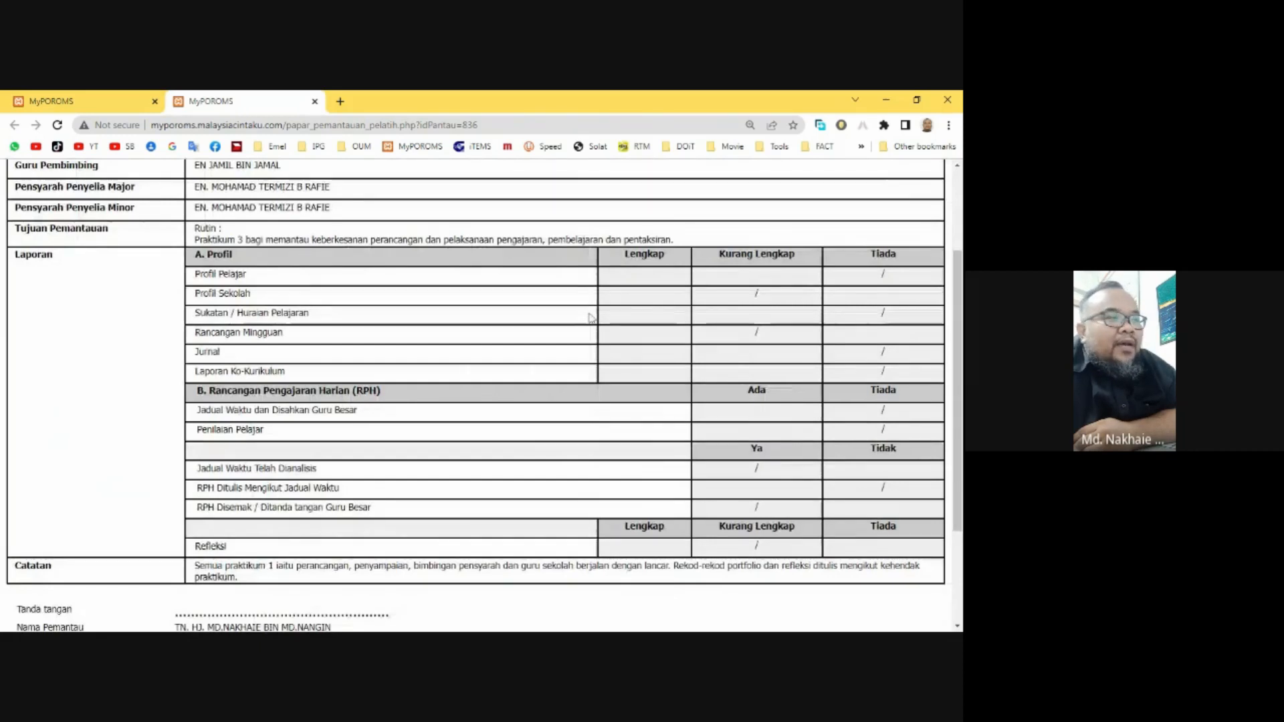
pyautogui.scroll(-1, 591, 319)
pyautogui.scroll(-1, 591, 319)
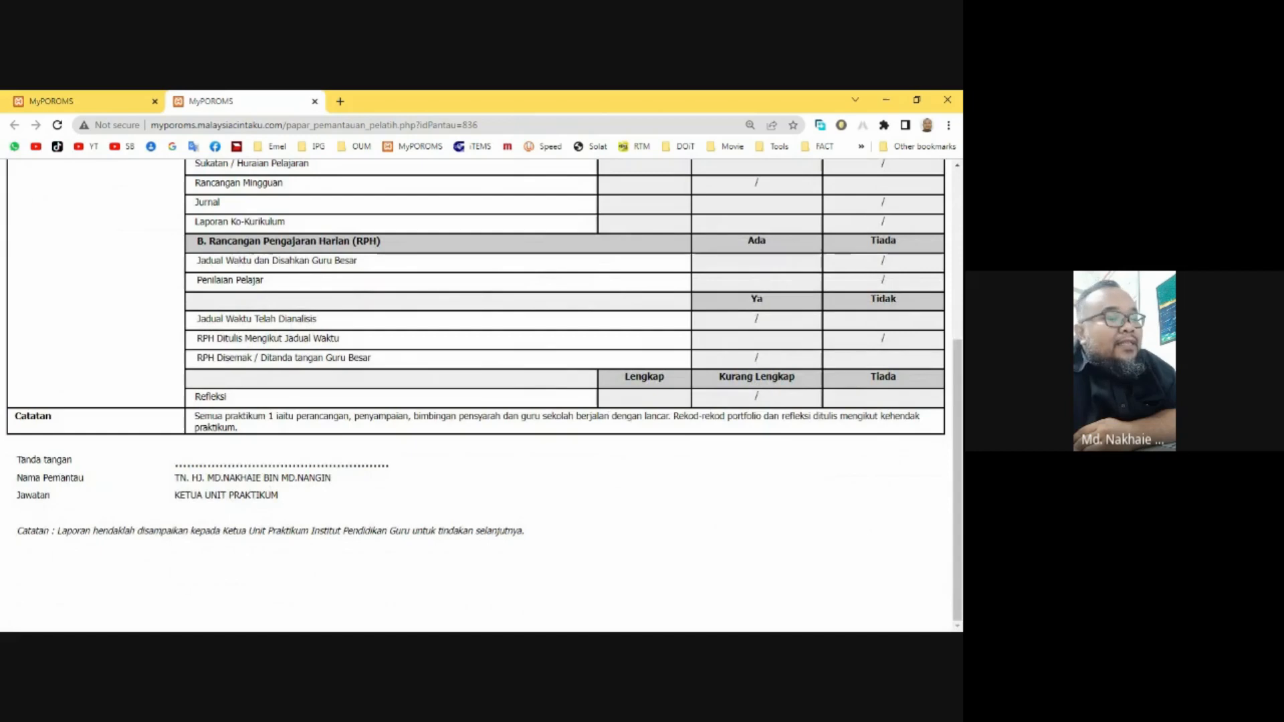
pyautogui.scroll(3, 205, 459)
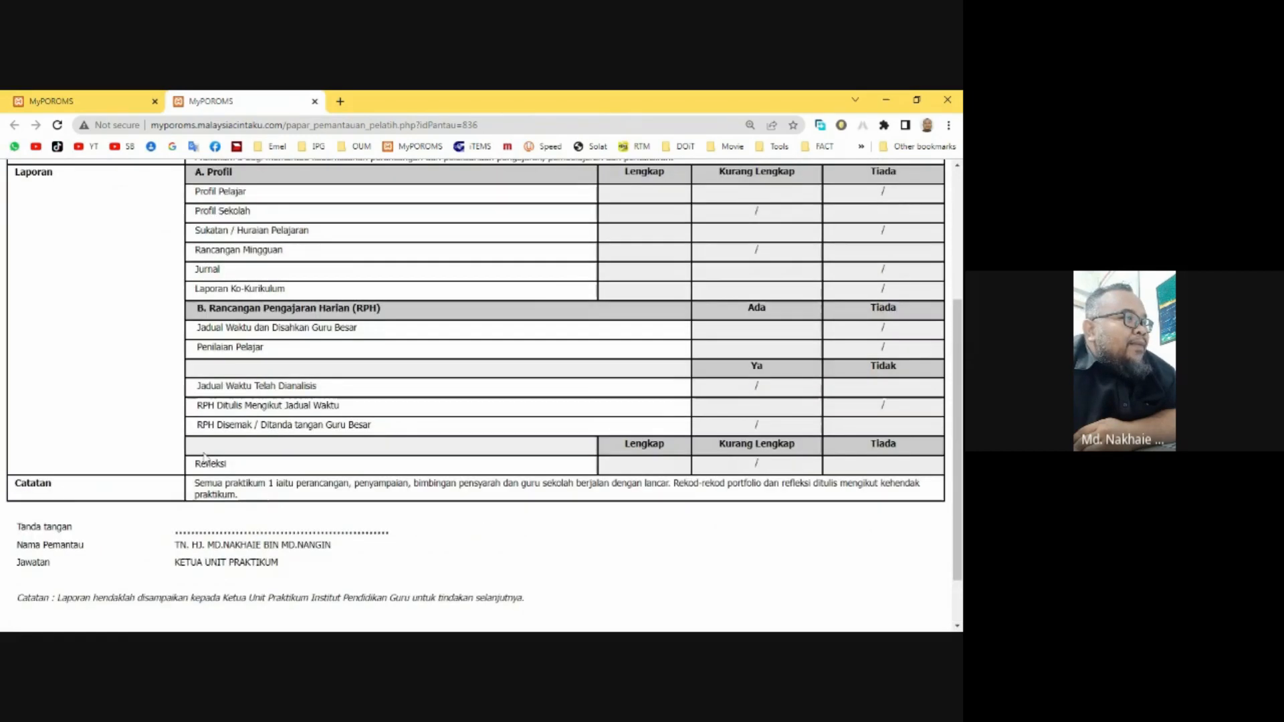
pyautogui.scroll(1, 204, 457)
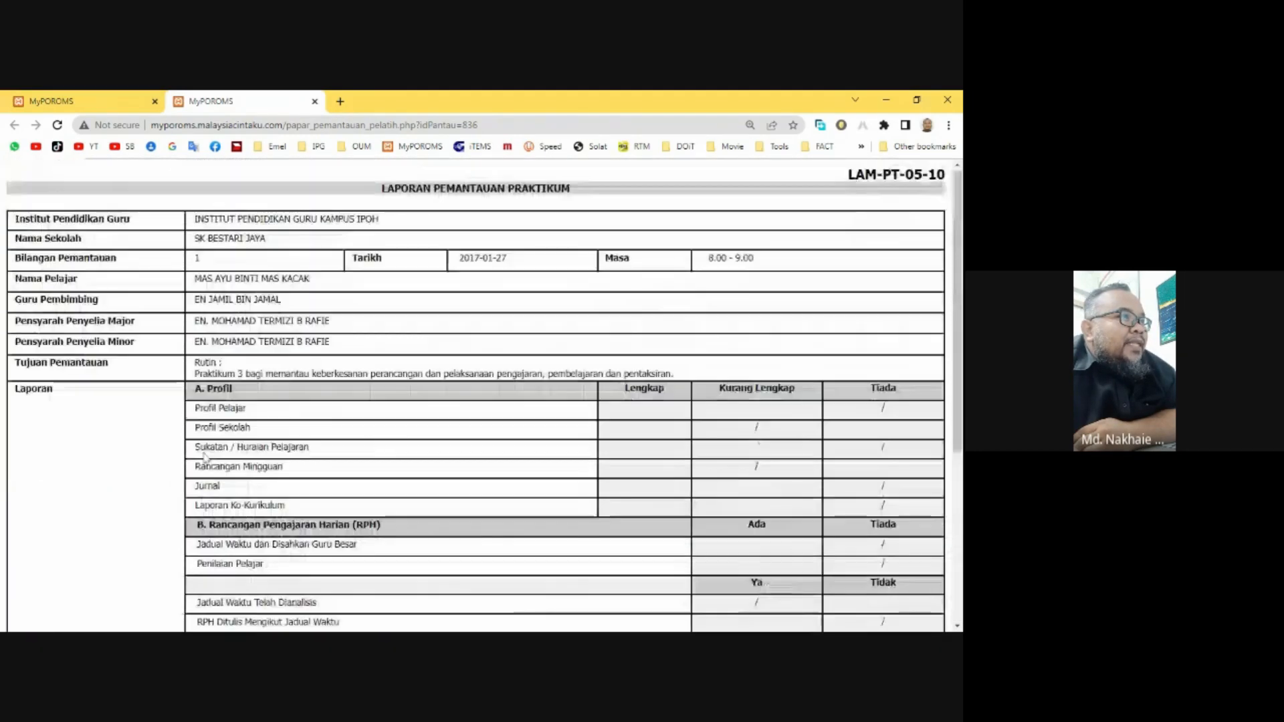
pyautogui.scroll(-4, 206, 459)
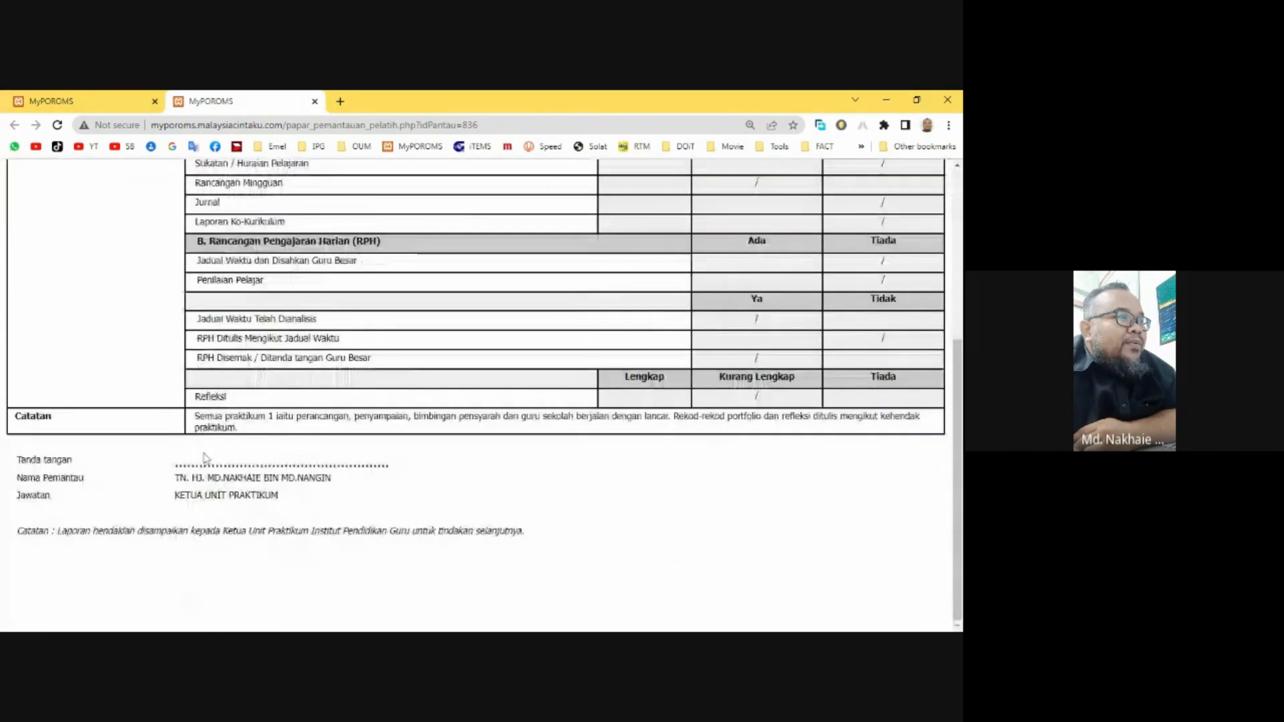
pyautogui.scroll(2, 548, 436)
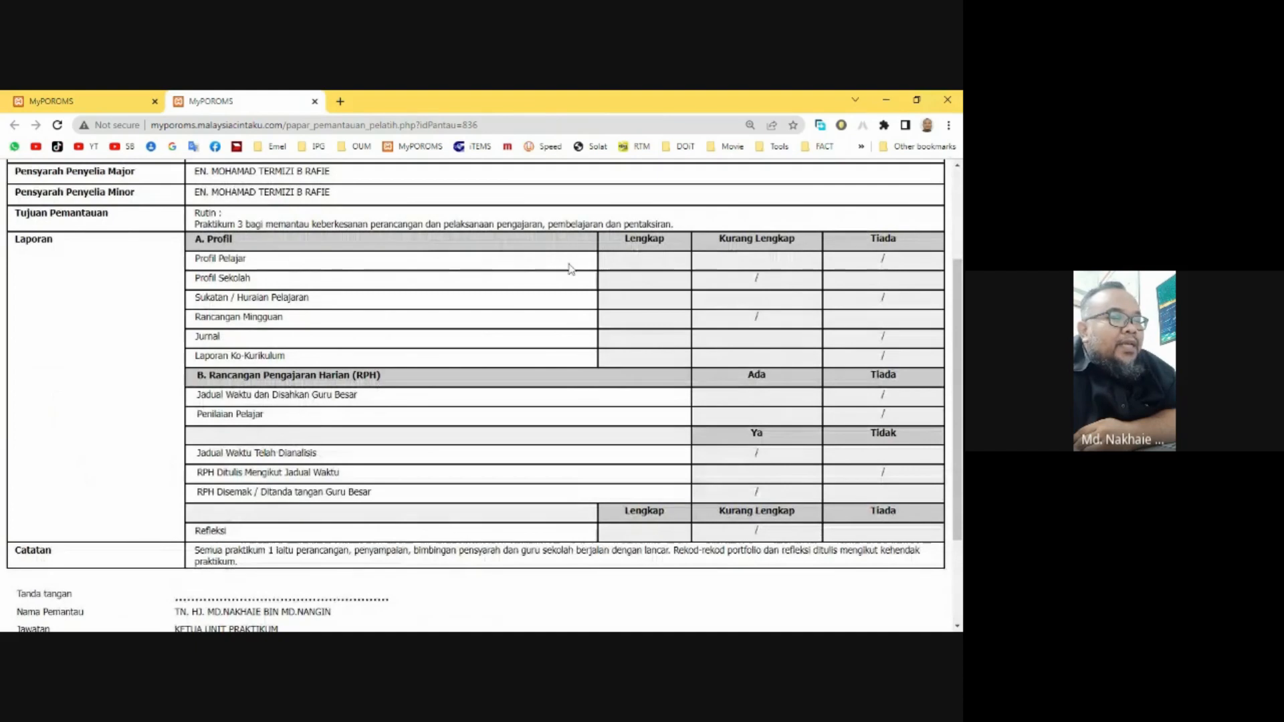
pyautogui.scroll(-2, 570, 269)
pyautogui.scroll(4, 569, 270)
pyautogui.scroll(1, 570, 270)
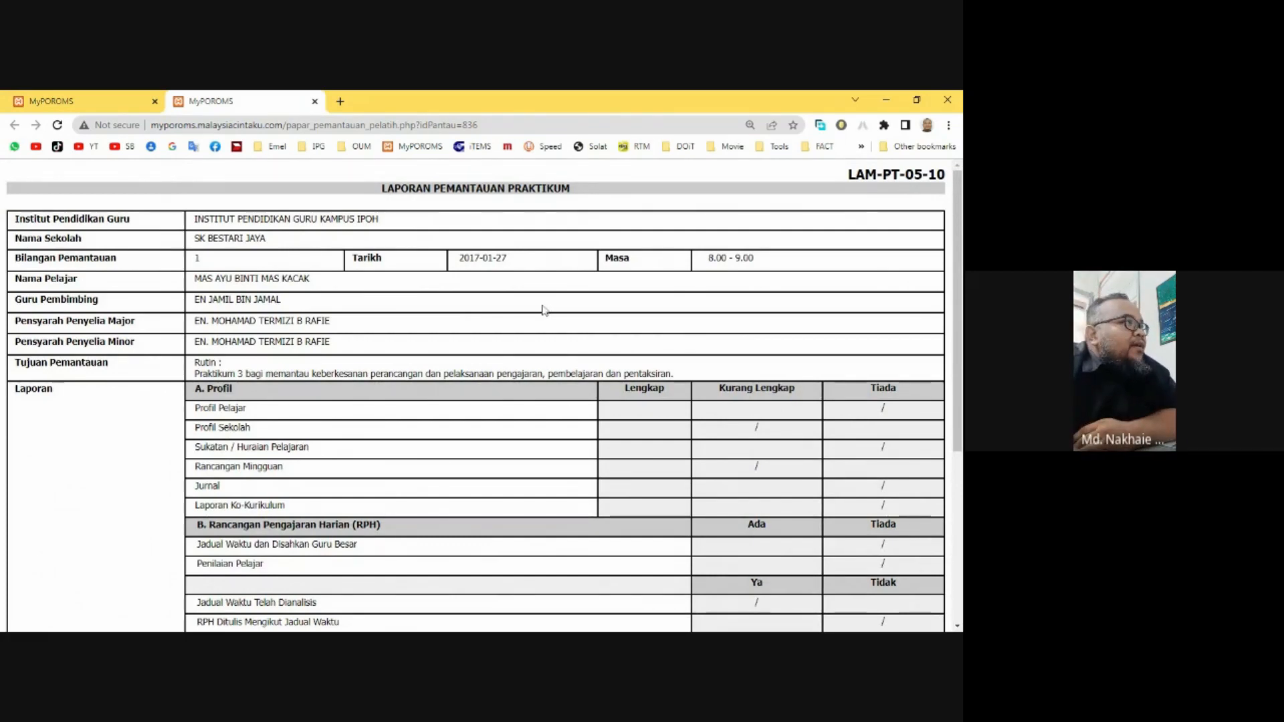
pyautogui.click(314, 100)
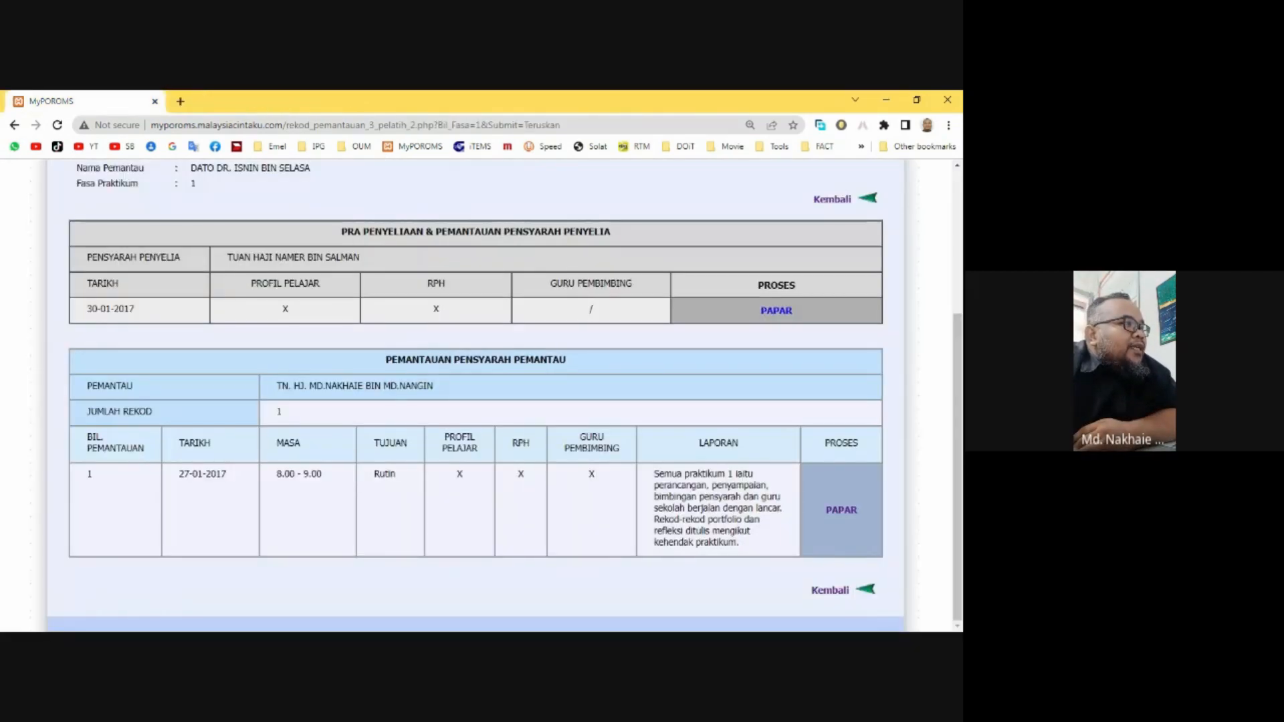
# Step: Return to MENU UTAMA and open the RPH daily lesson plan records
pyautogui.scroll(3, 394, 202)
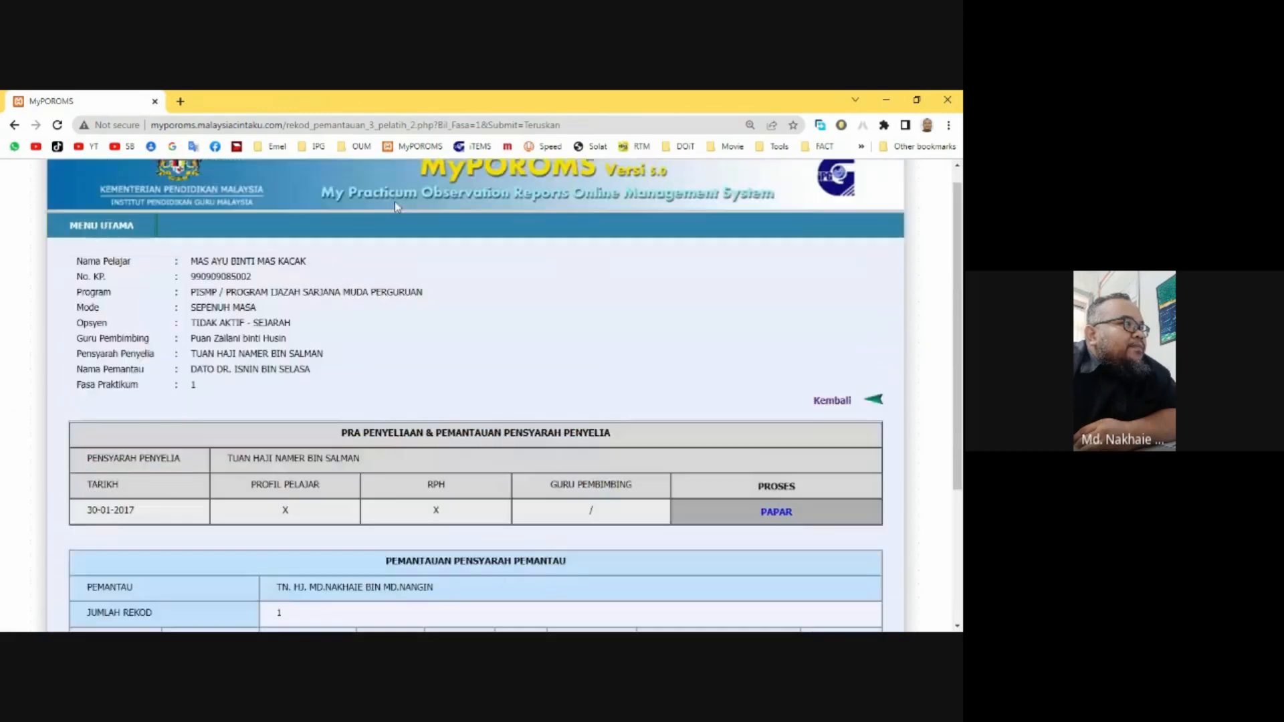
pyautogui.click(83, 225)
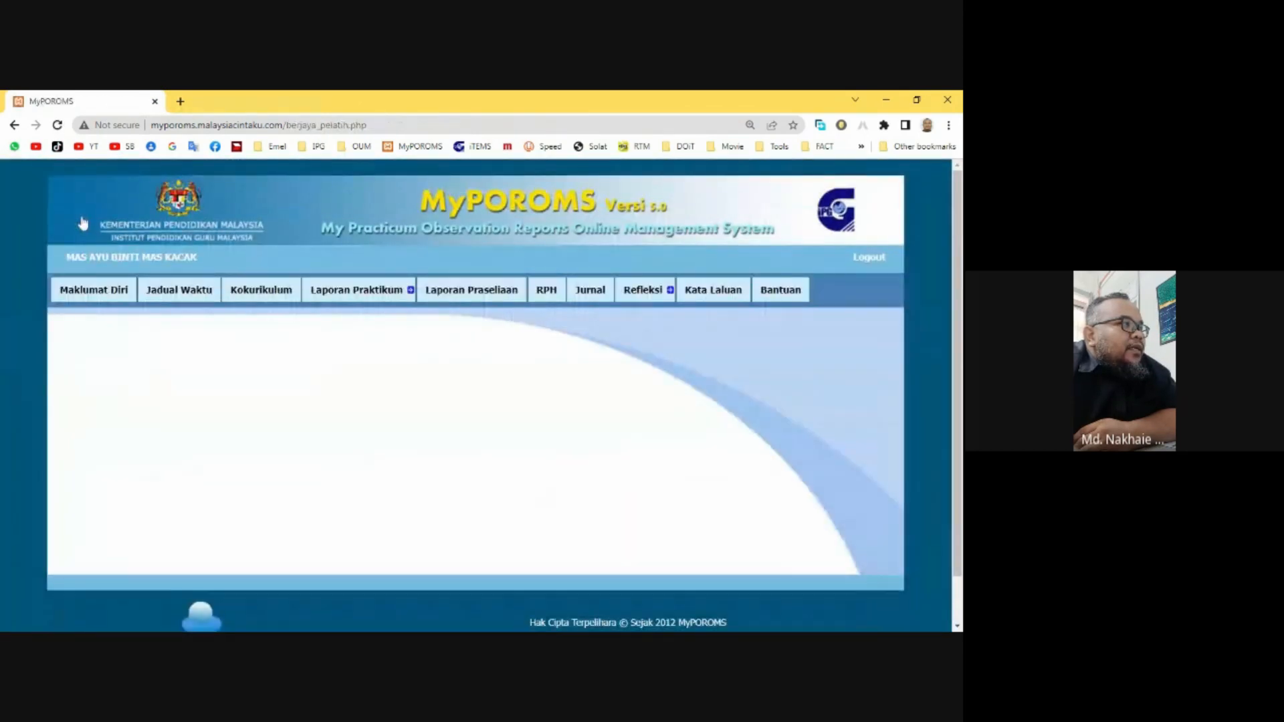
pyautogui.click(544, 290)
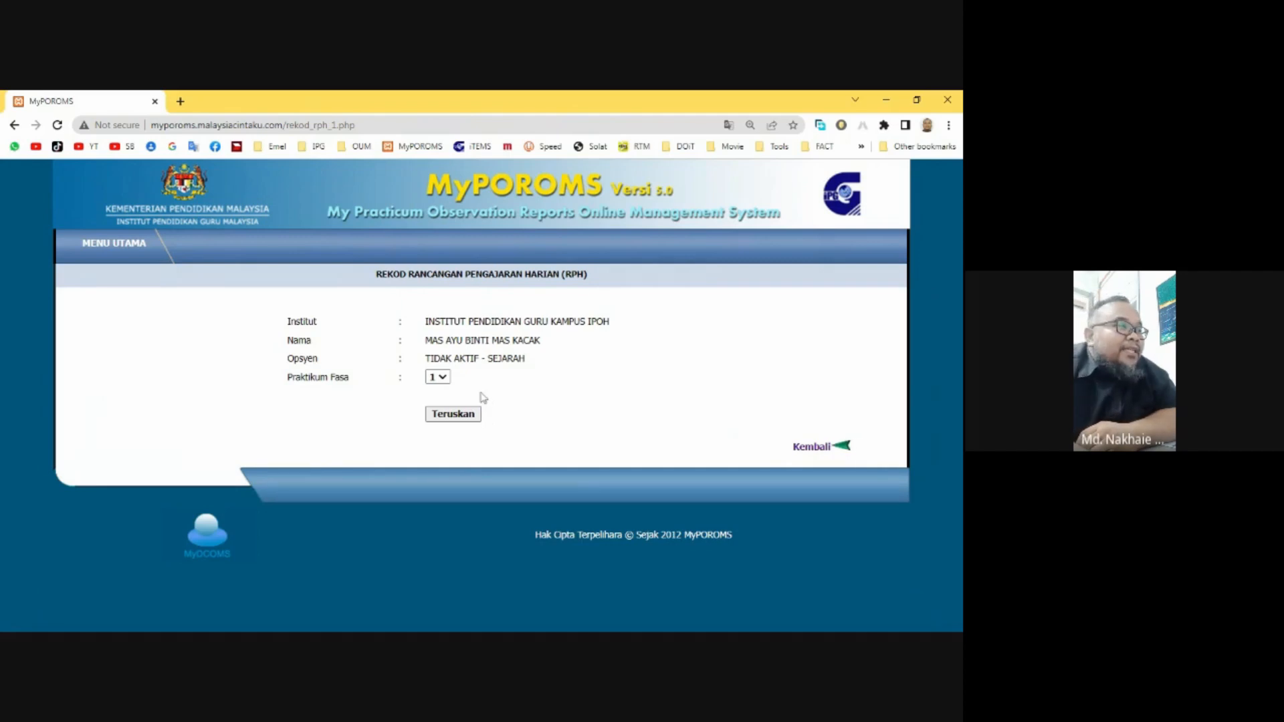
# Step: Continue on the Rekod RPH page with Praktikum Fasa 1 selected
pyautogui.click(474, 414)
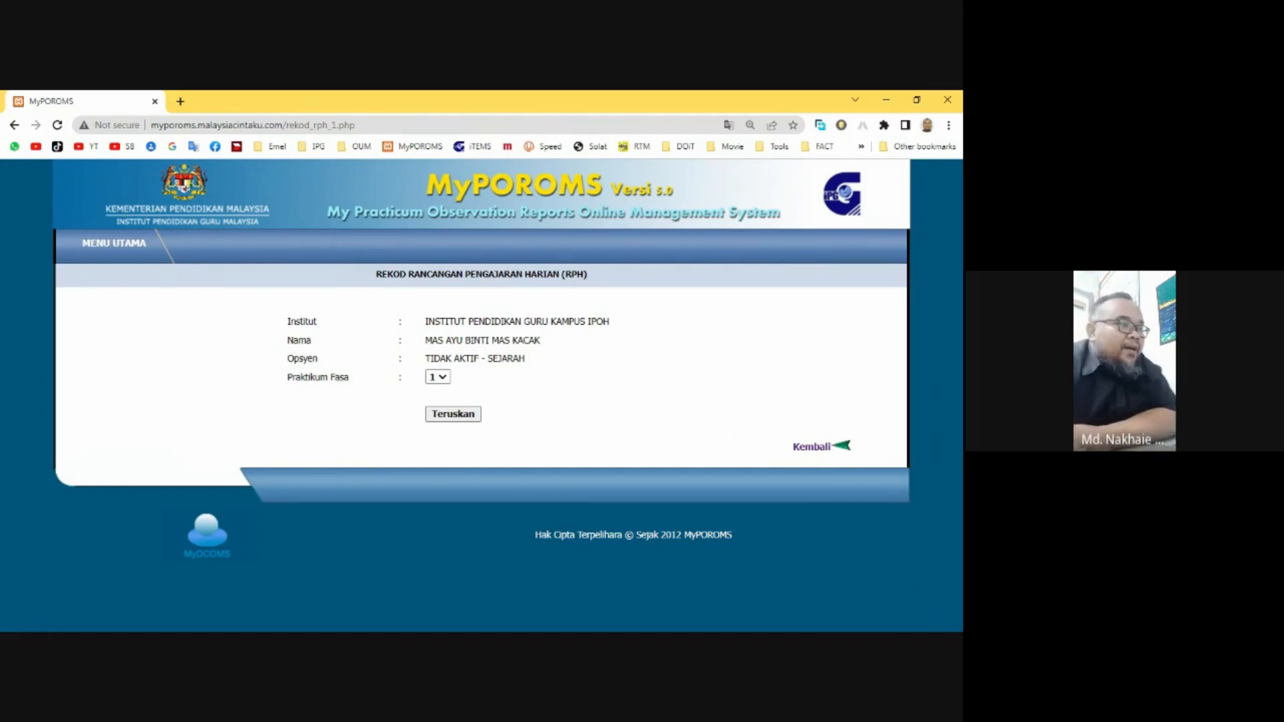
pyautogui.click(473, 416)
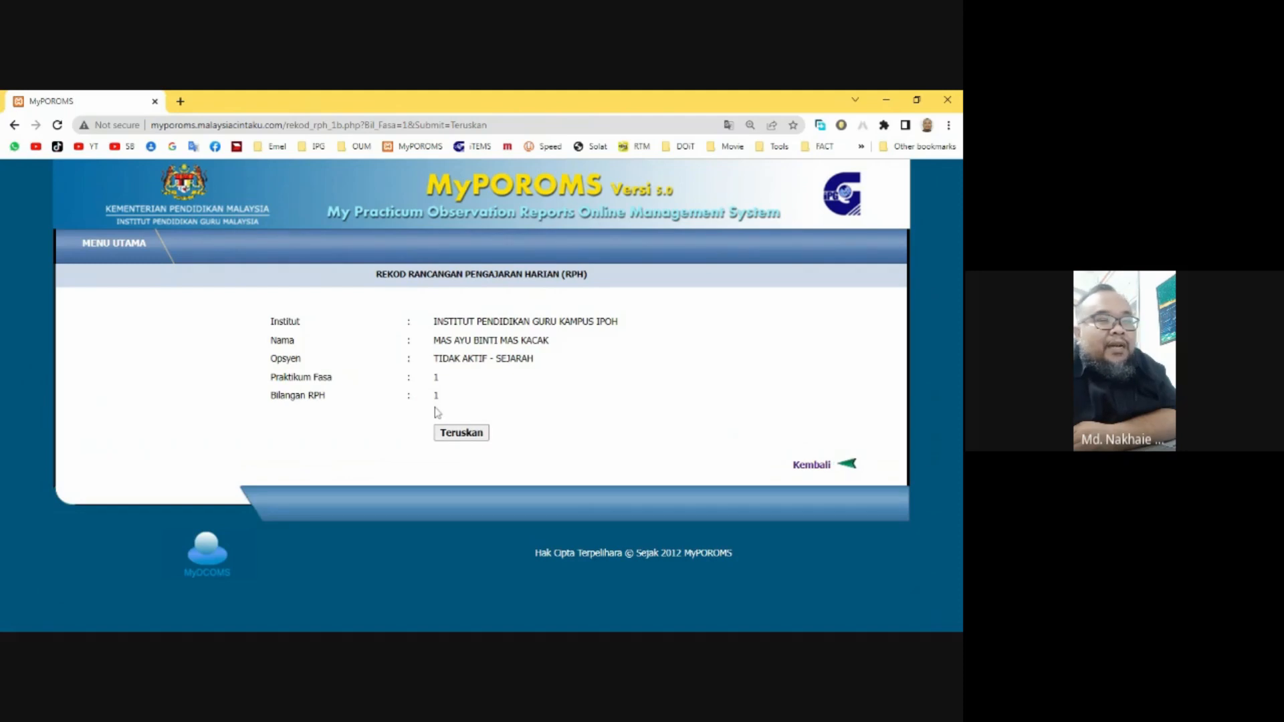
# Step: Open the new phase 1 RPH entry form and scroll down to its fields
pyautogui.click(454, 436)
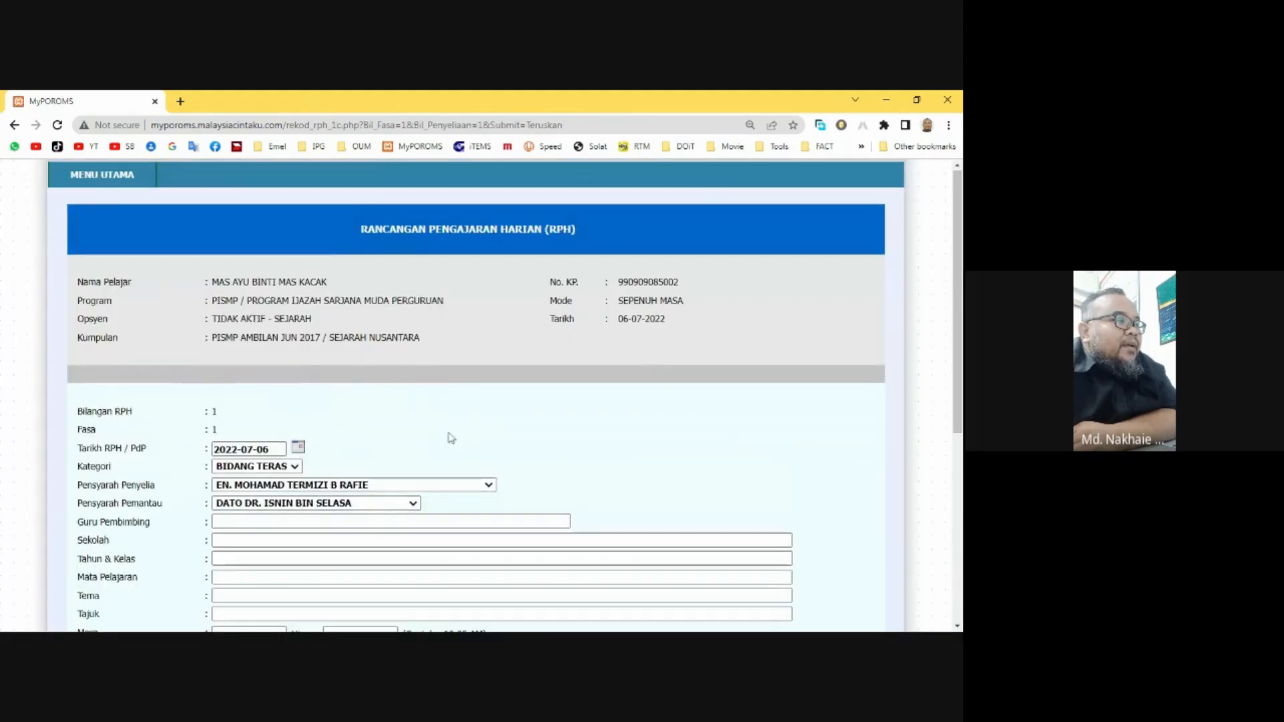
pyautogui.scroll(-2, 450, 438)
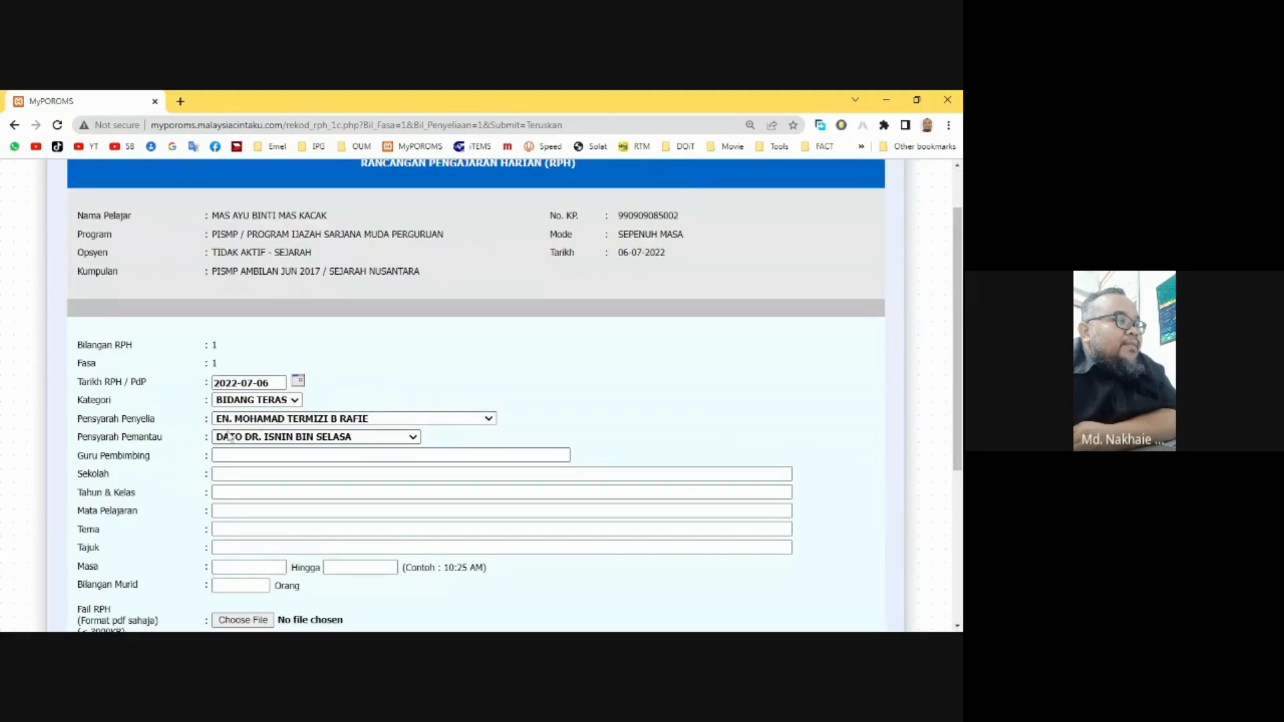
pyautogui.scroll(-1, 314, 562)
pyautogui.scroll(-1, 317, 561)
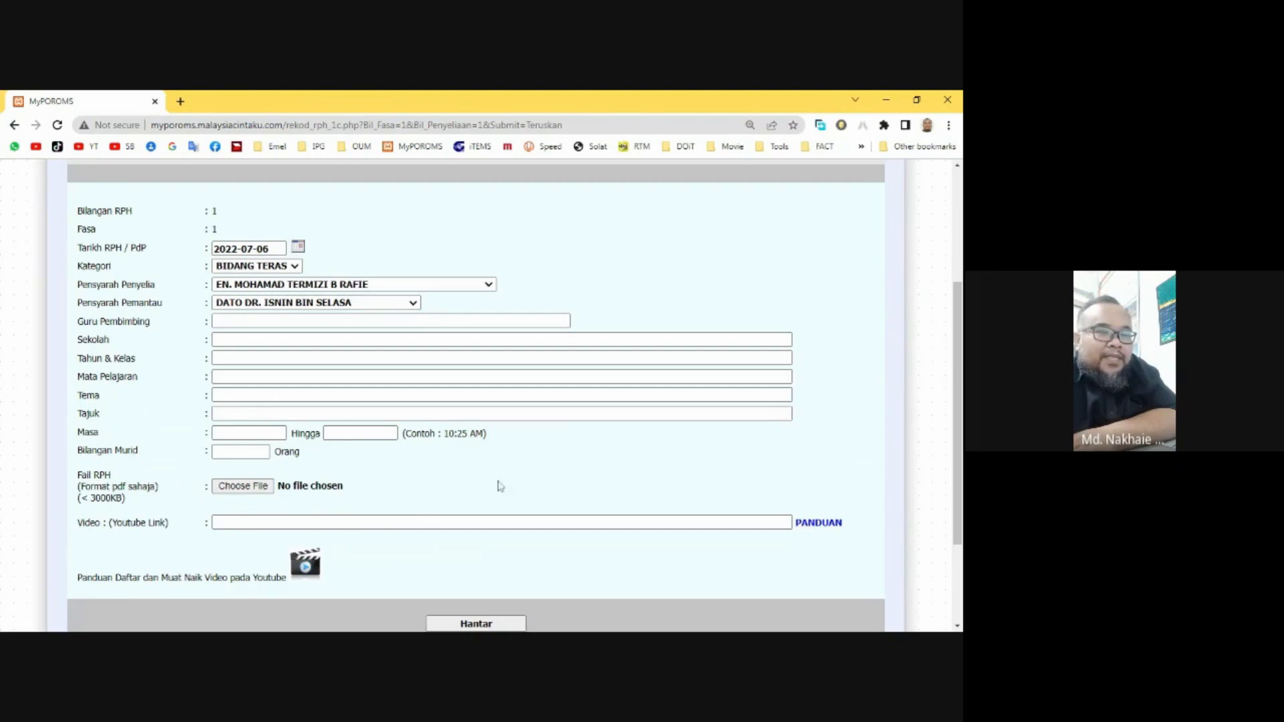
# Step: Step through the blank fields from Guru Pembimbing to Video link, then open the RPH PDF file picker
pyautogui.click(263, 321)
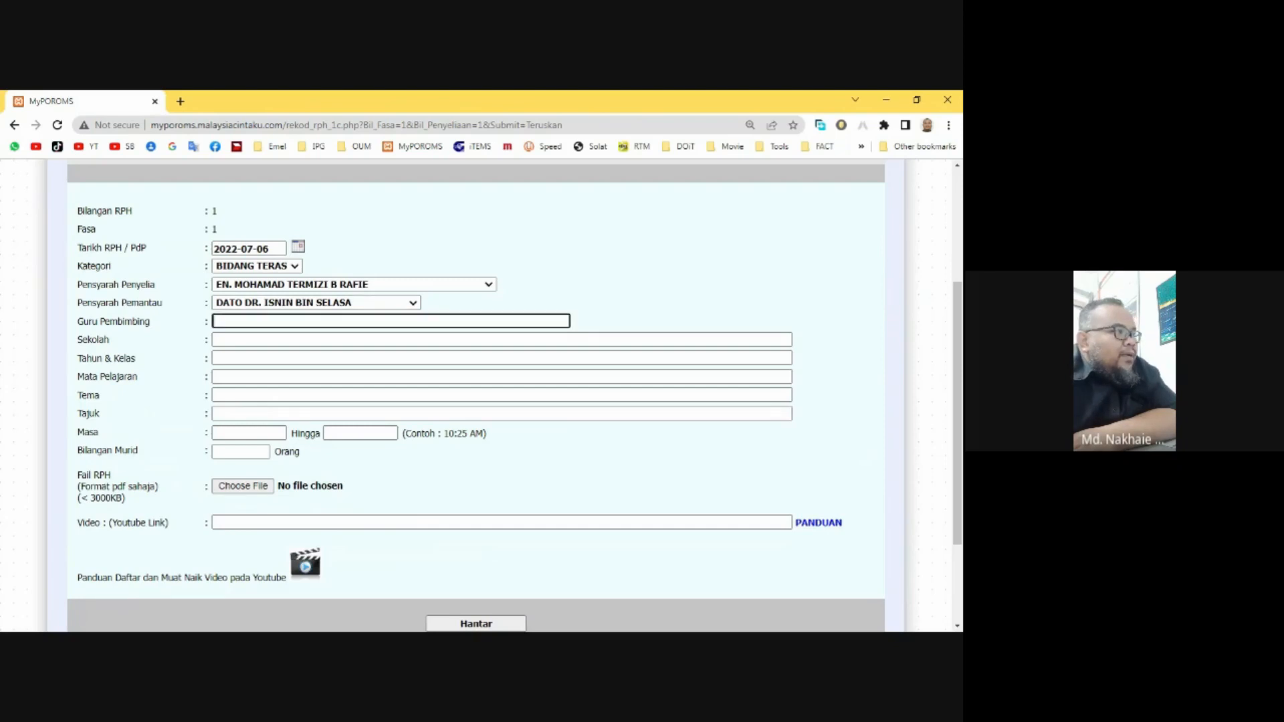
pyautogui.click(263, 340)
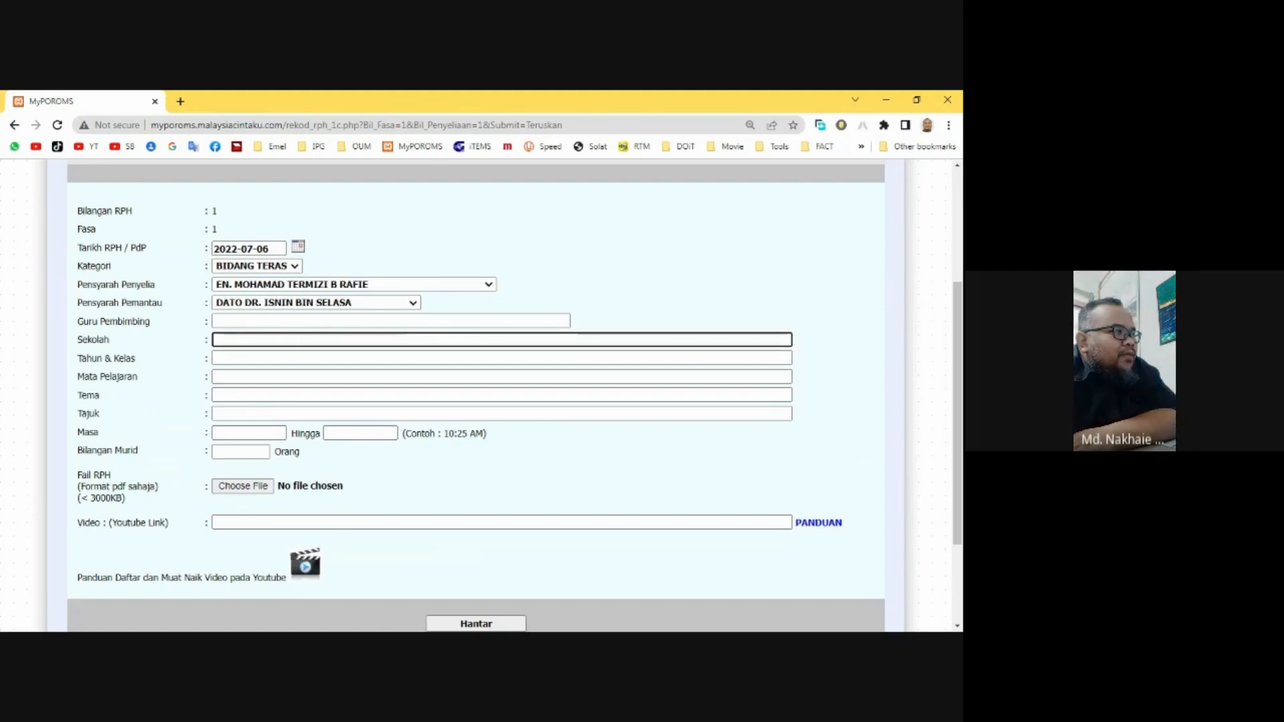
pyautogui.click(263, 358)
pyautogui.click(262, 376)
pyautogui.click(262, 396)
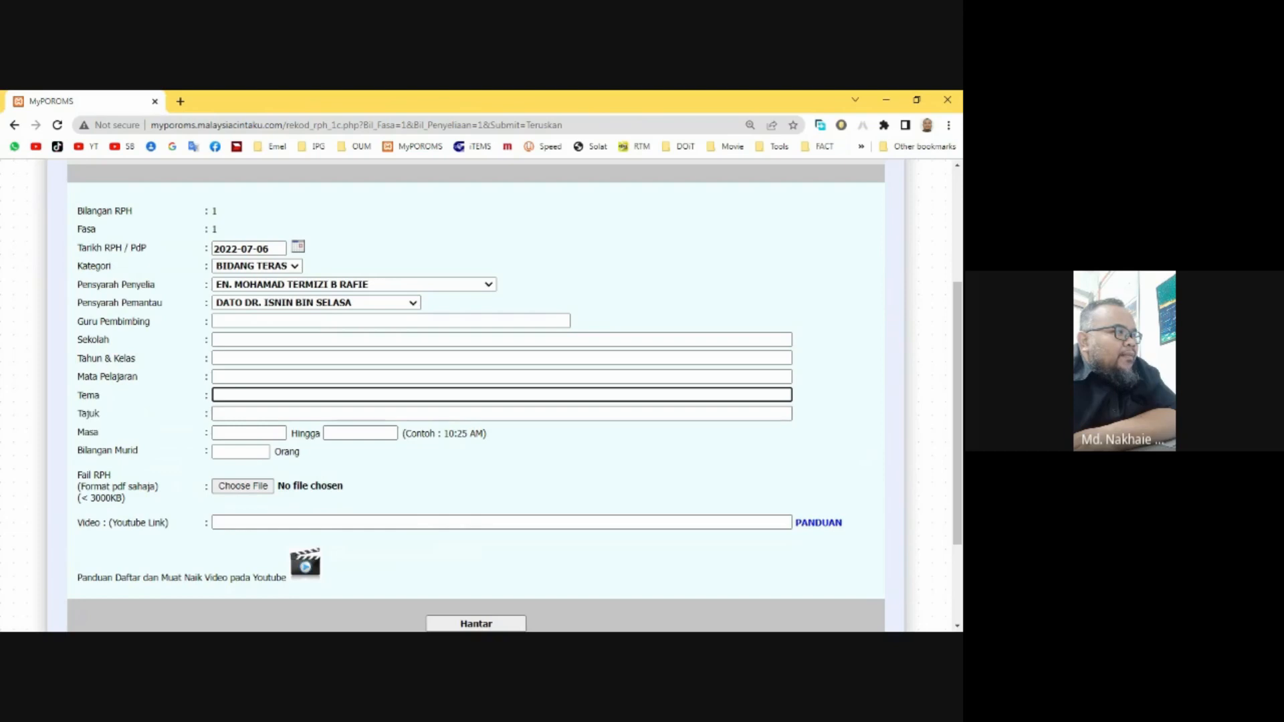
pyautogui.click(262, 413)
pyautogui.click(249, 433)
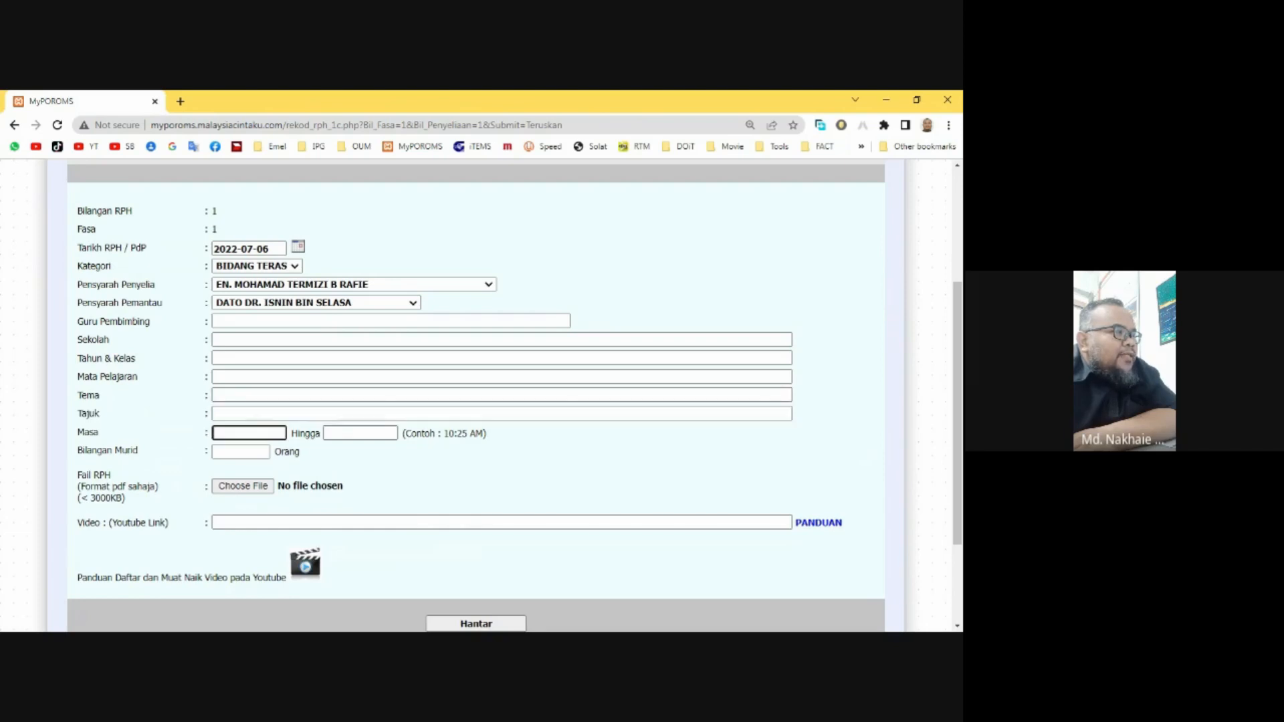
pyautogui.click(241, 453)
pyautogui.scroll(-2, 476, 396)
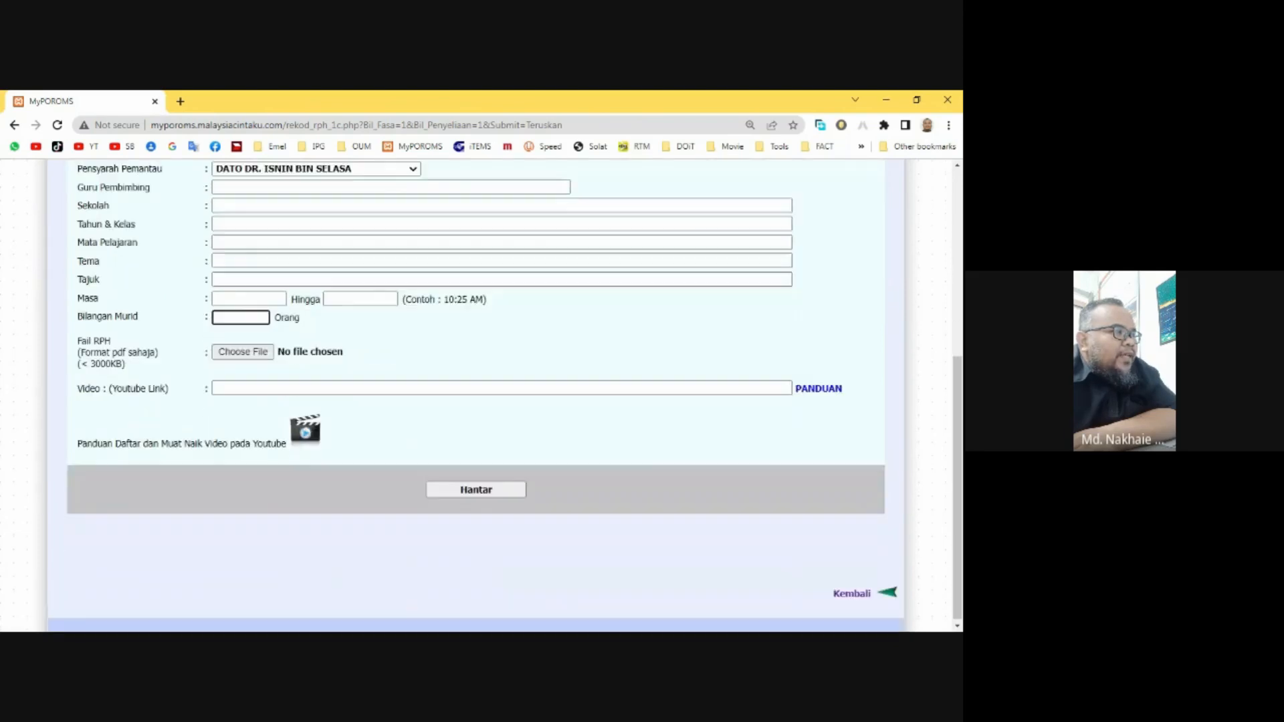
pyautogui.click(232, 387)
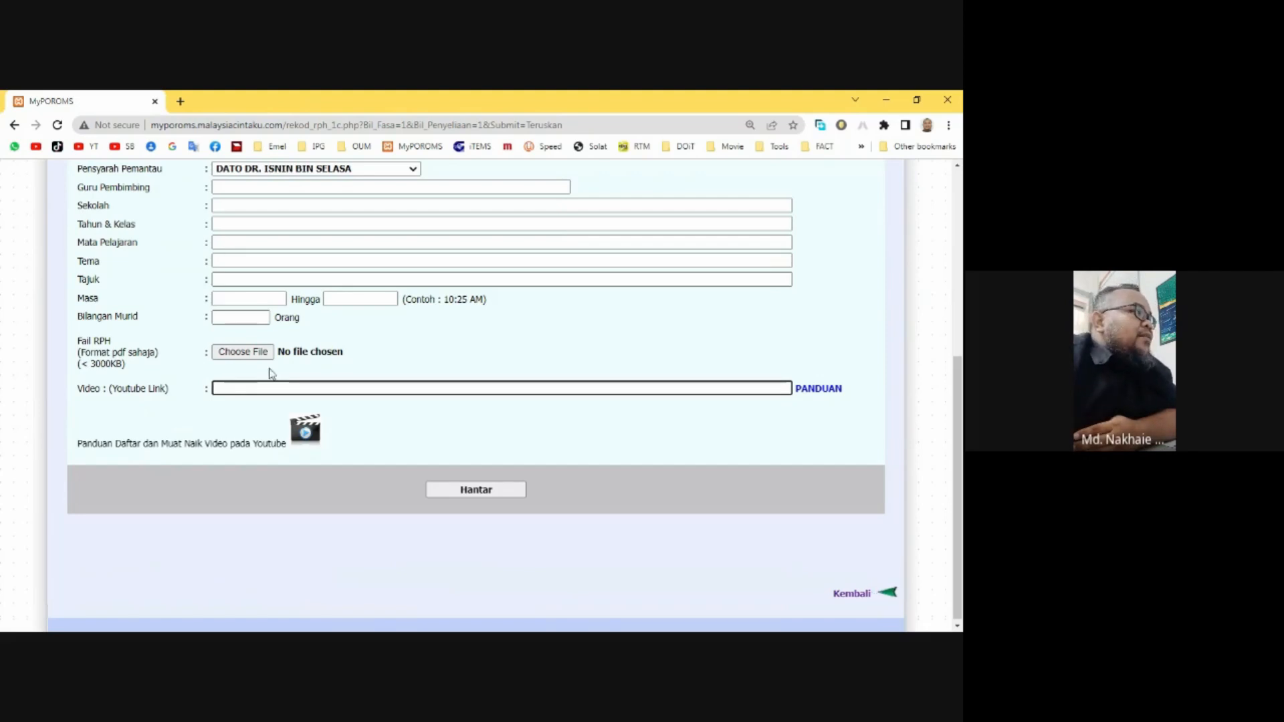
pyautogui.click(255, 356)
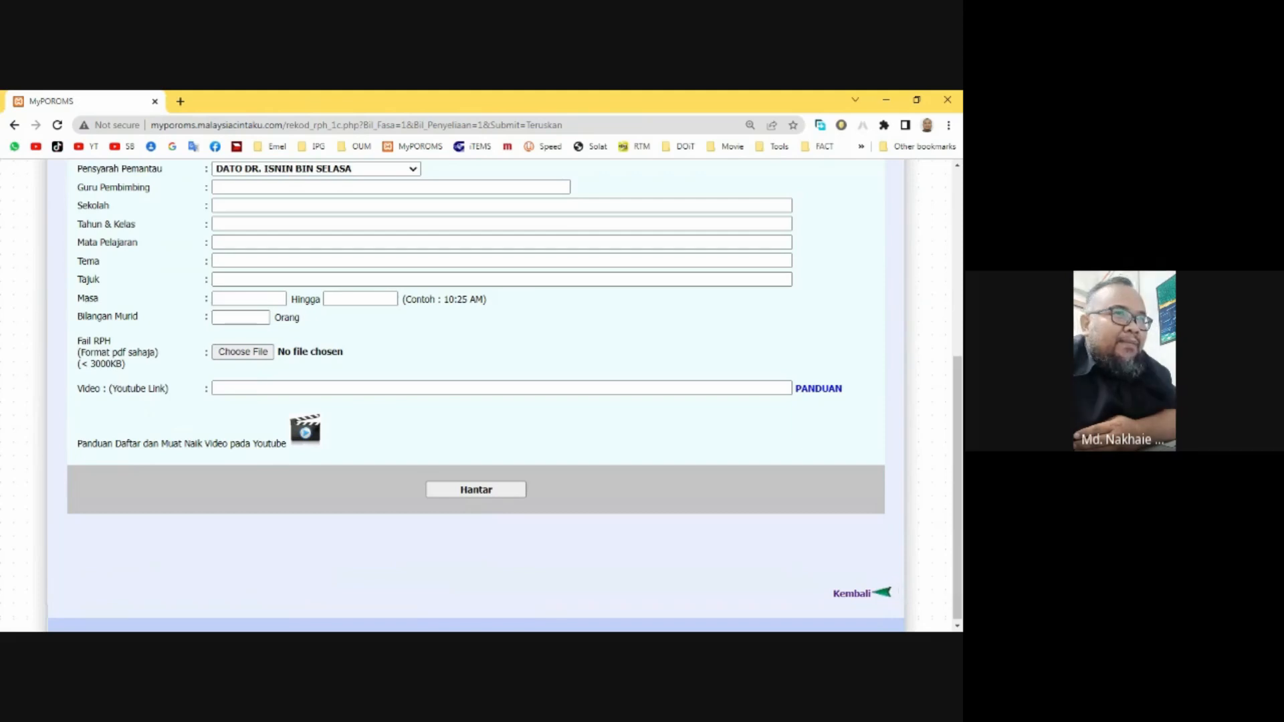
# Step: Attach the Bidang Teras lesson-plan PDF and submit the RPH record with Hantar
pyautogui.click(258, 353)
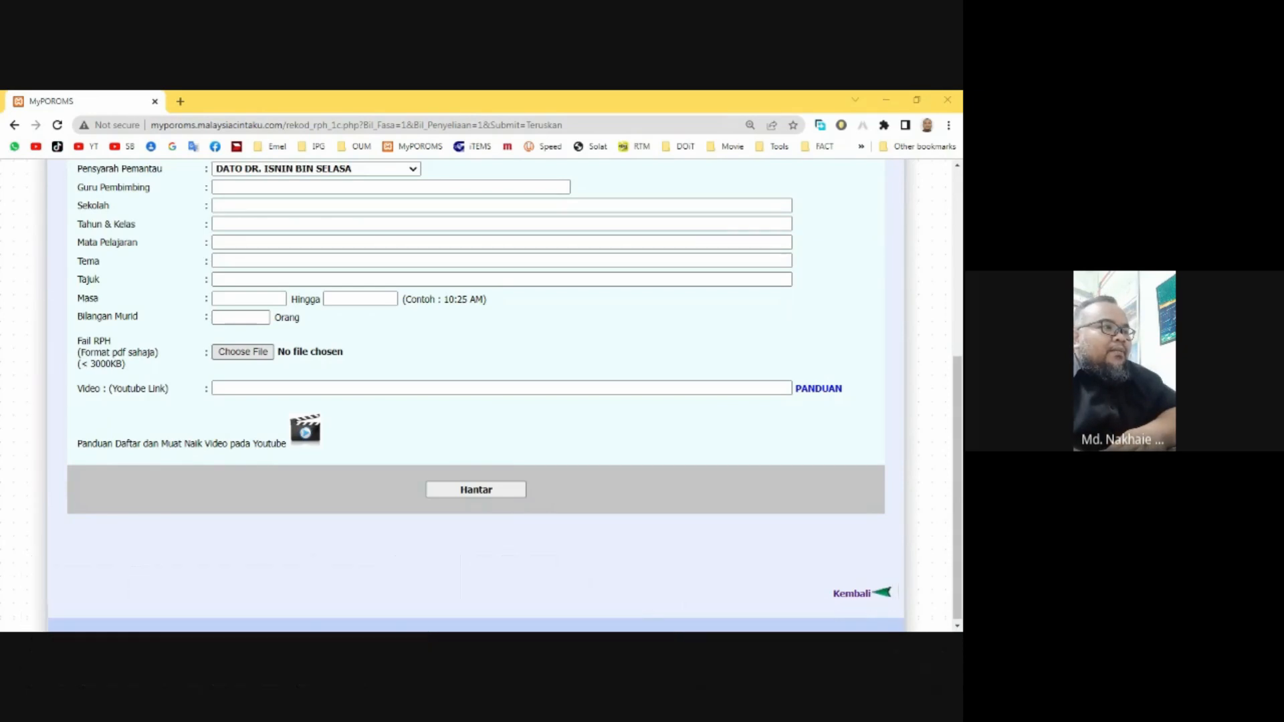
pyautogui.click(722, 562)
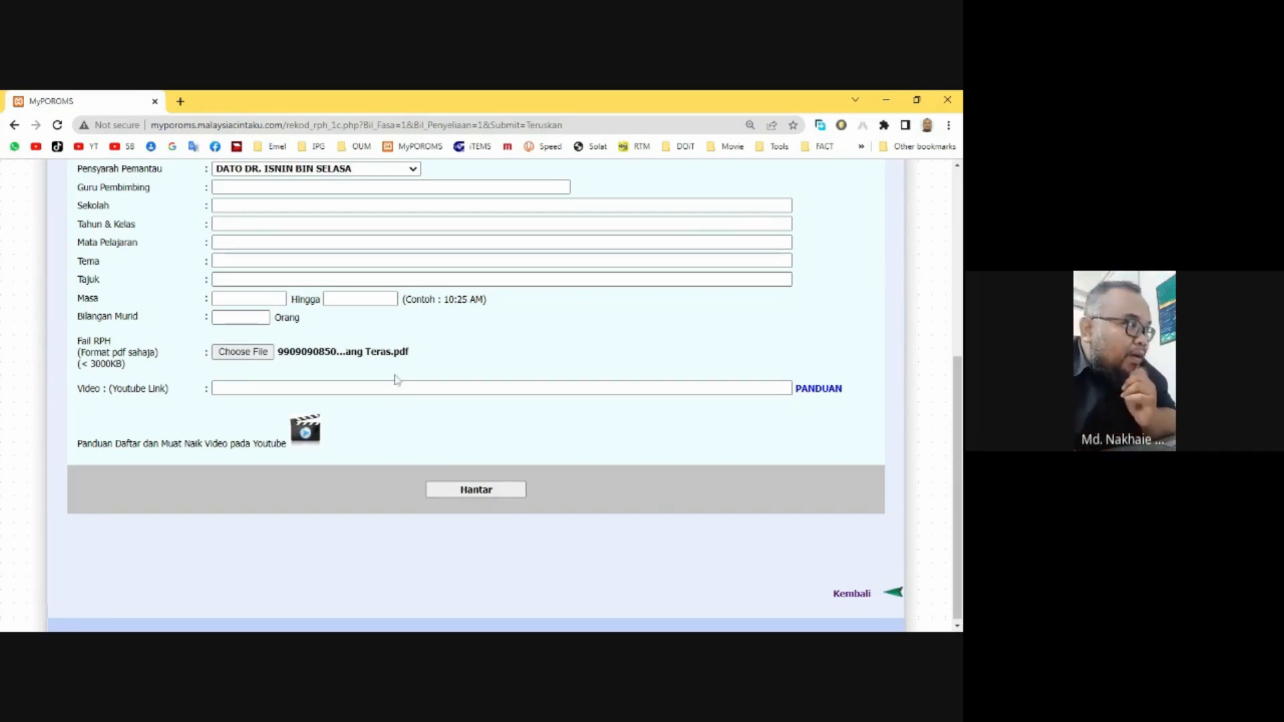
pyautogui.click(479, 492)
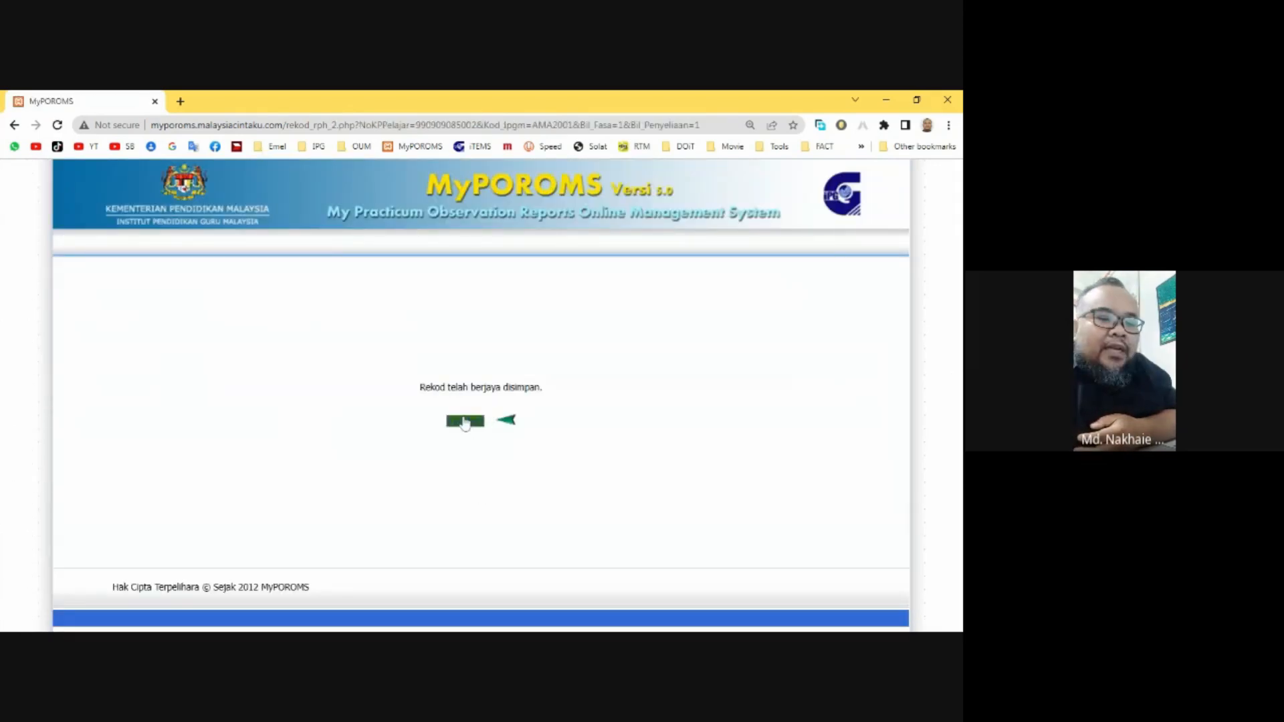
# Step: Return to the RPH form and open the saved BIDANG TERAS record's KEMASKINI page
pyautogui.click(465, 421)
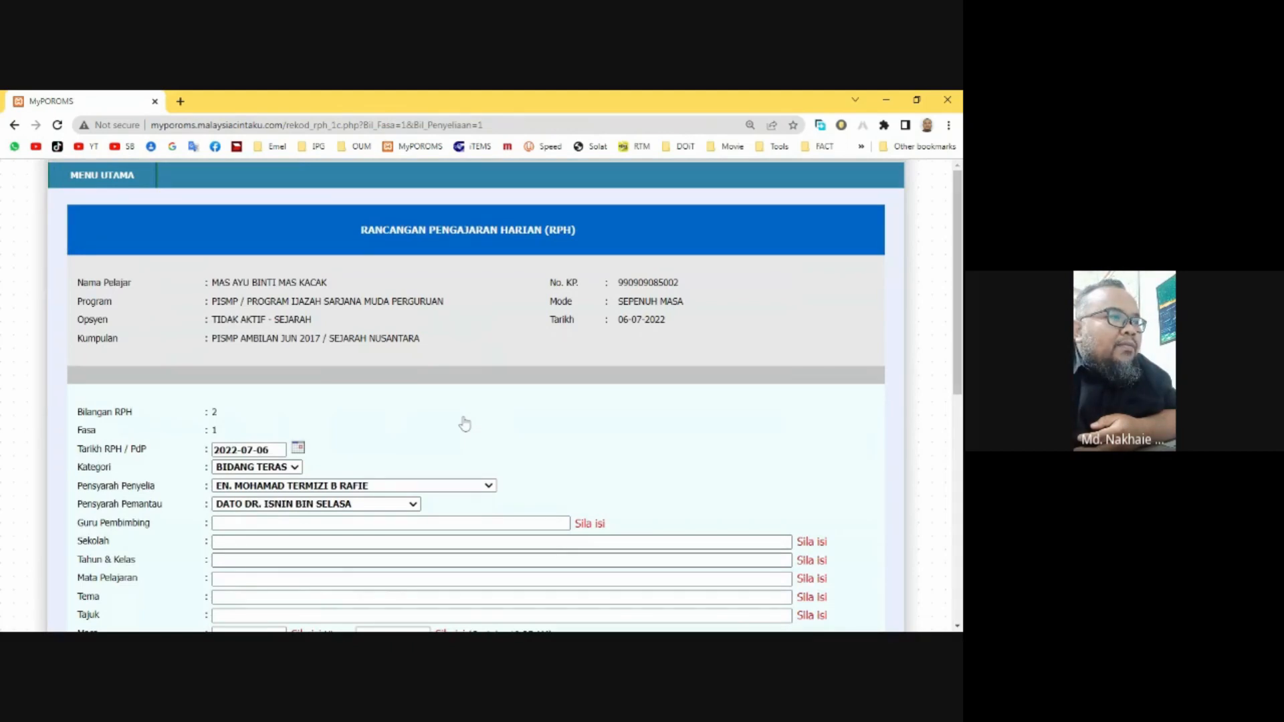
pyautogui.scroll(-7, 465, 422)
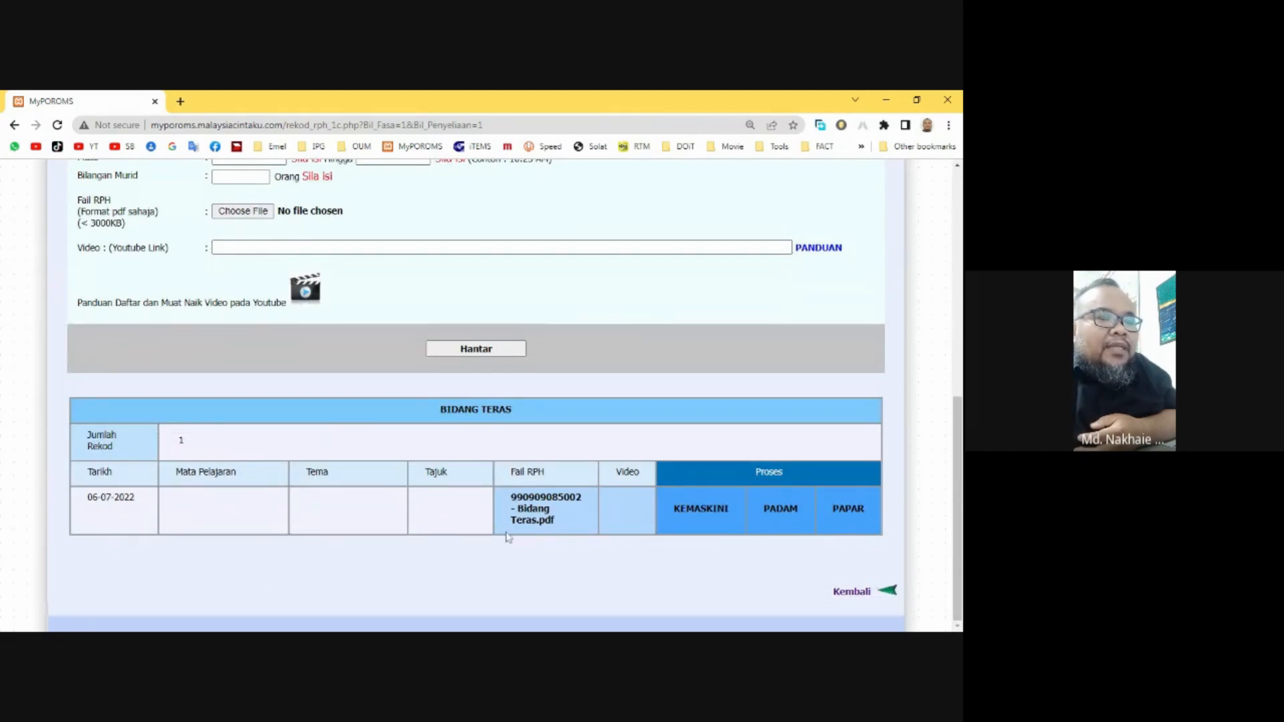
pyautogui.click(702, 515)
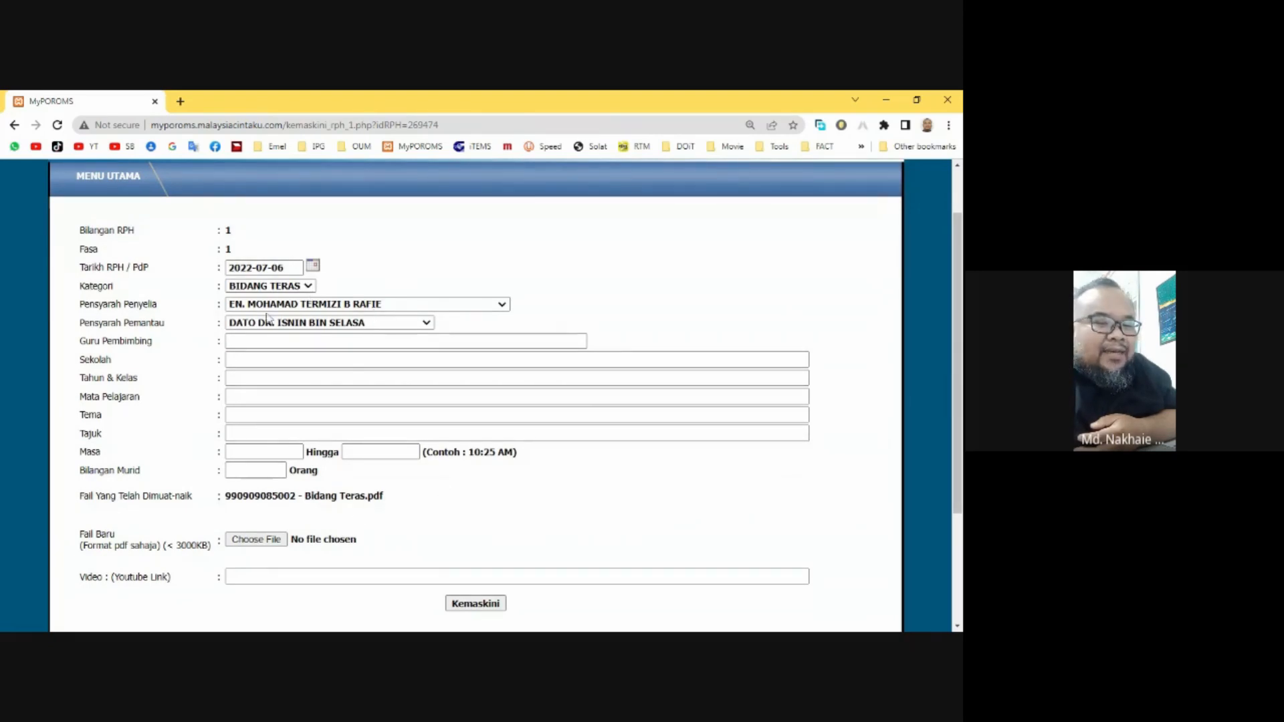
# Step: Review the update page, then go back to the RPH form and the main menu
pyautogui.scroll(-2, 477, 395)
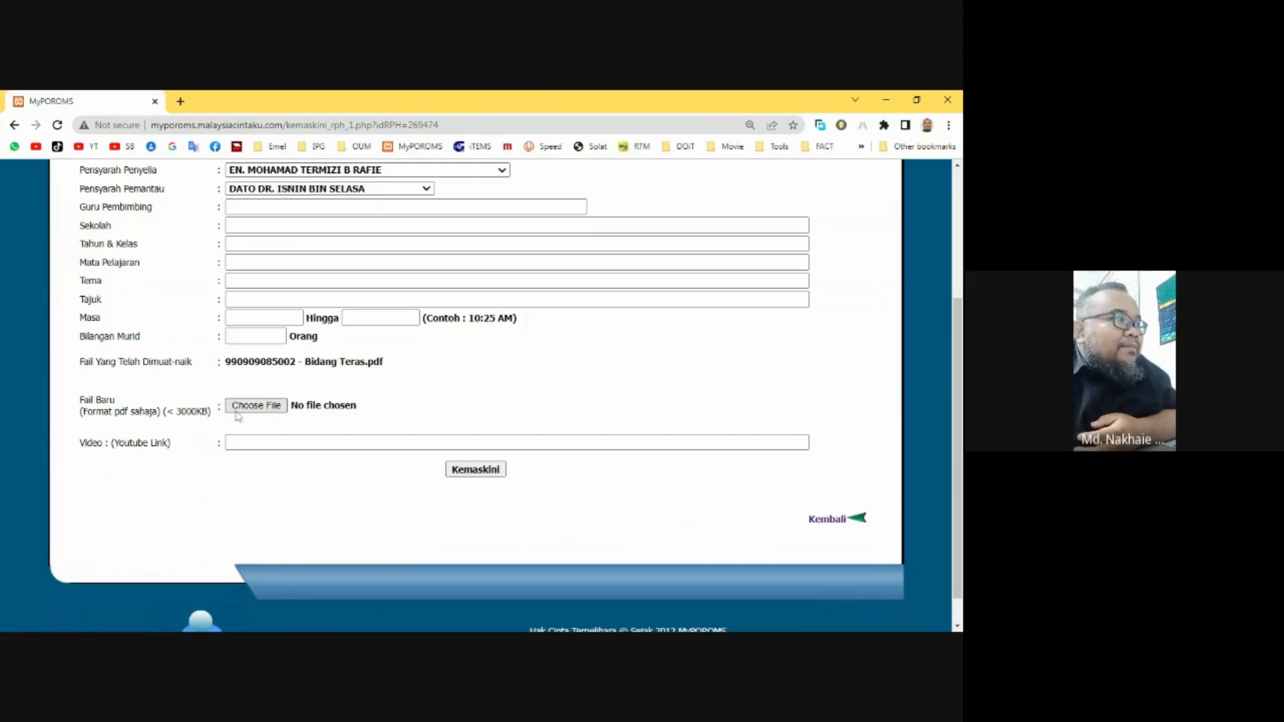
pyautogui.scroll(1, 350, 226)
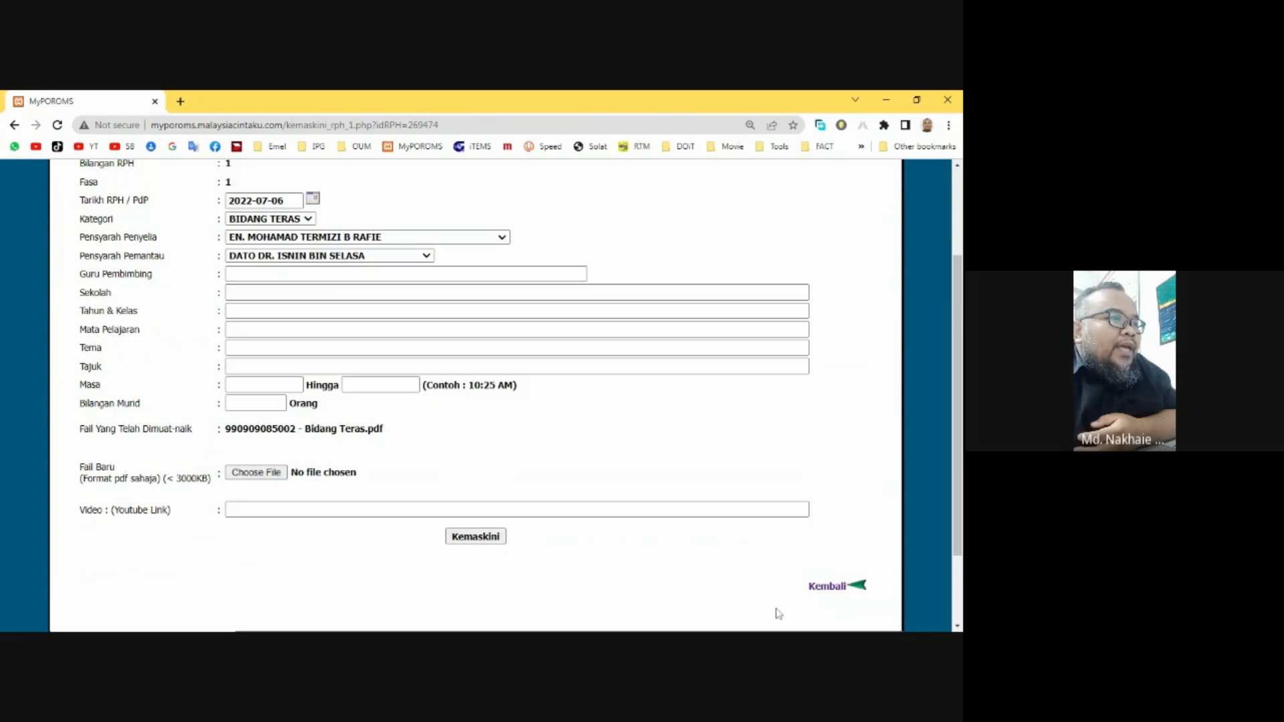
pyautogui.click(824, 587)
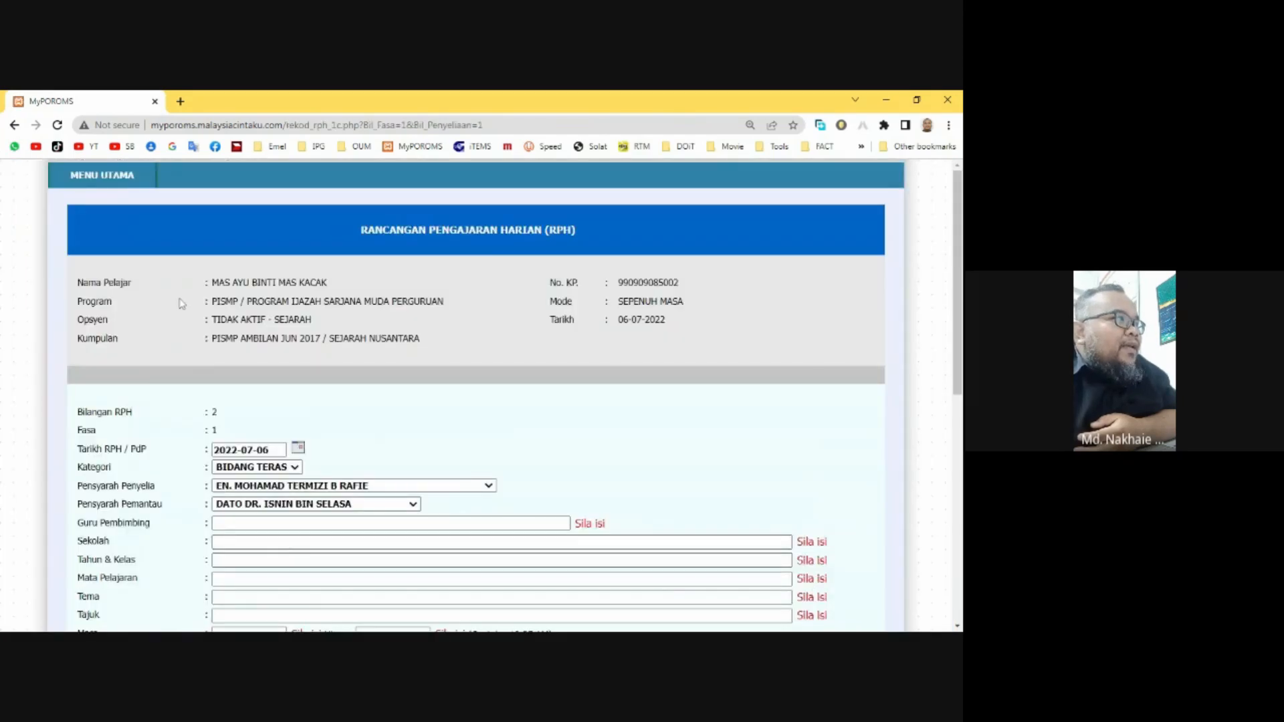
pyautogui.click(125, 174)
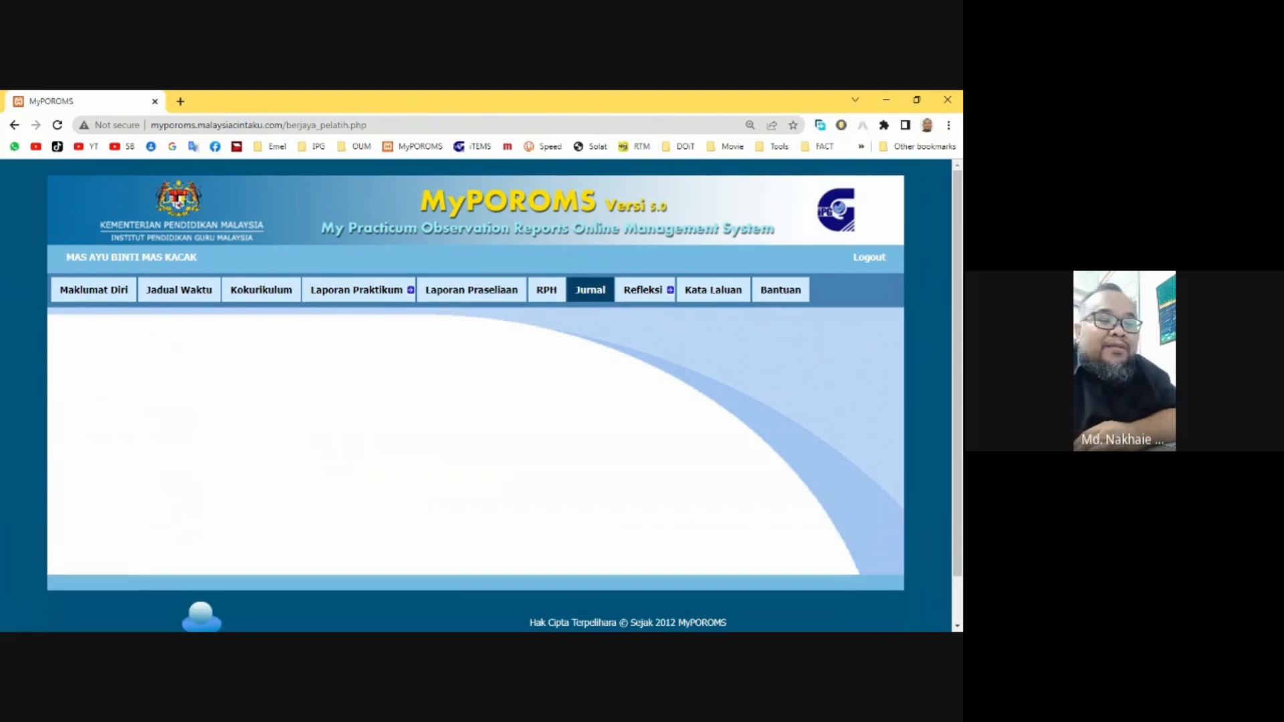
# Step: Open the Jurnal section via Colla-P-Journal and reach the REKOD JURNAL page
pyautogui.click(592, 290)
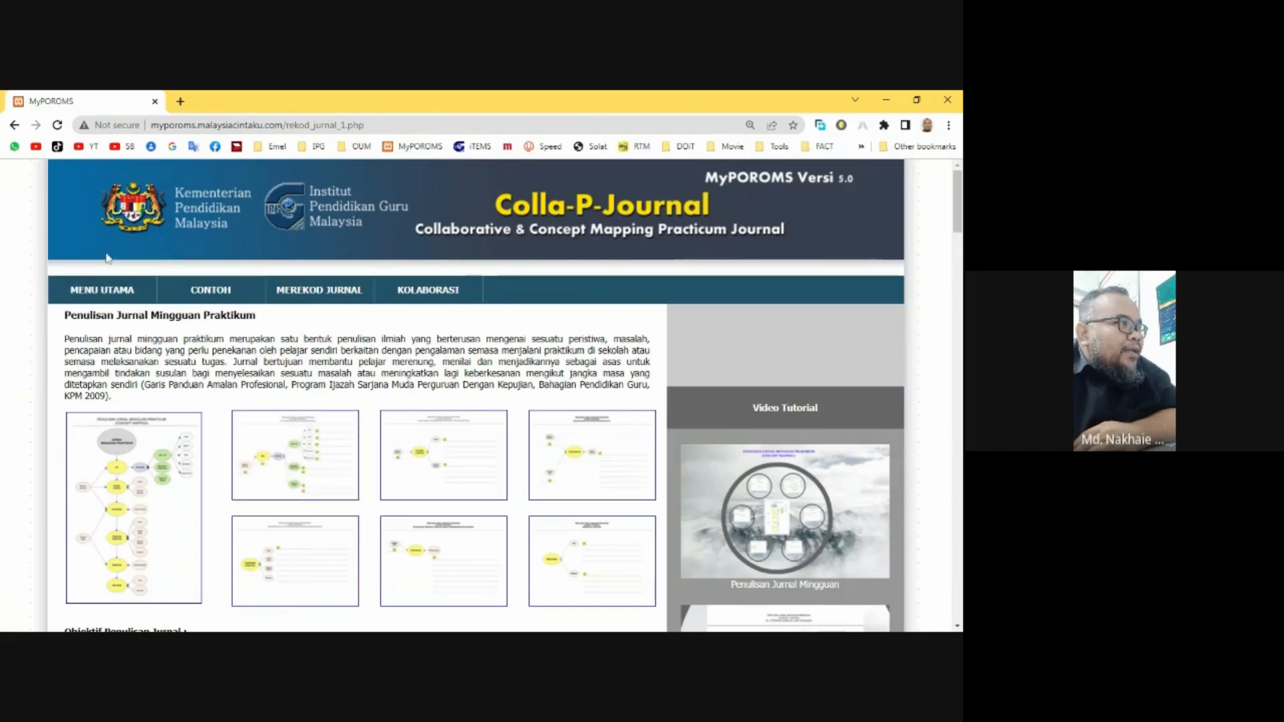
pyautogui.click(347, 300)
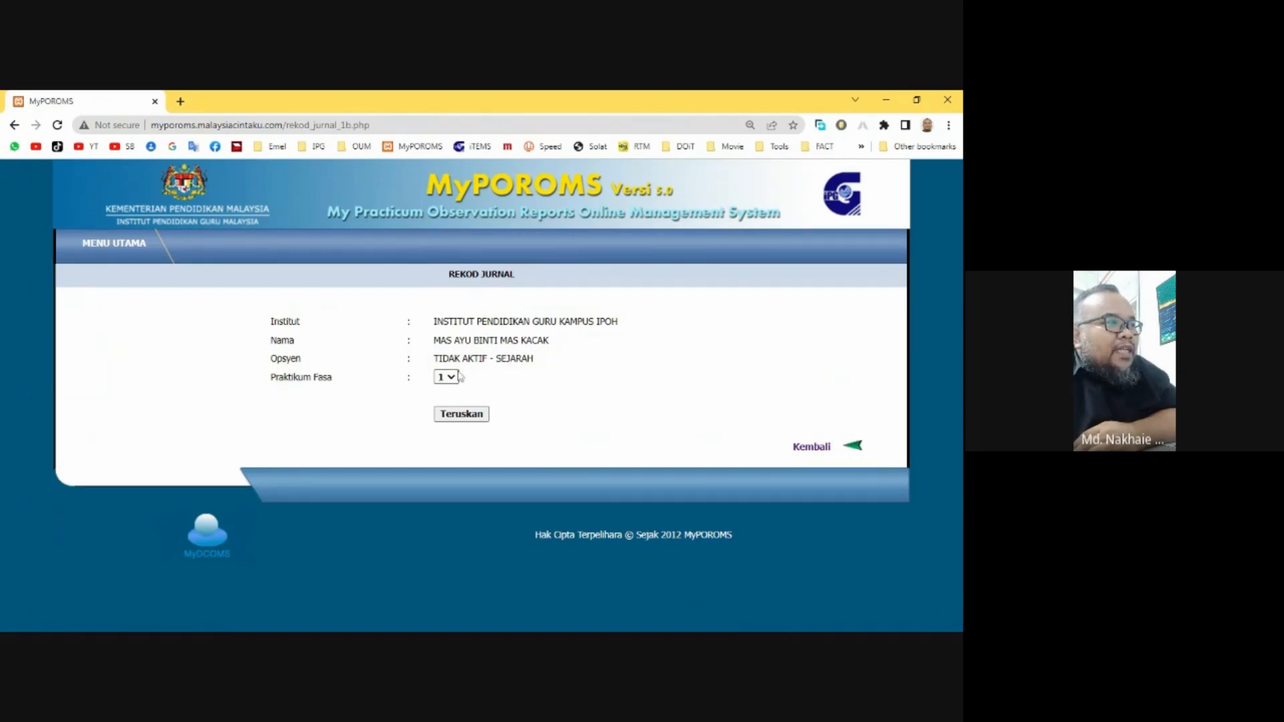
# Step: Keep Praktikum Fasa at 1 and continue toward the writing form for journal 3
pyautogui.click(448, 416)
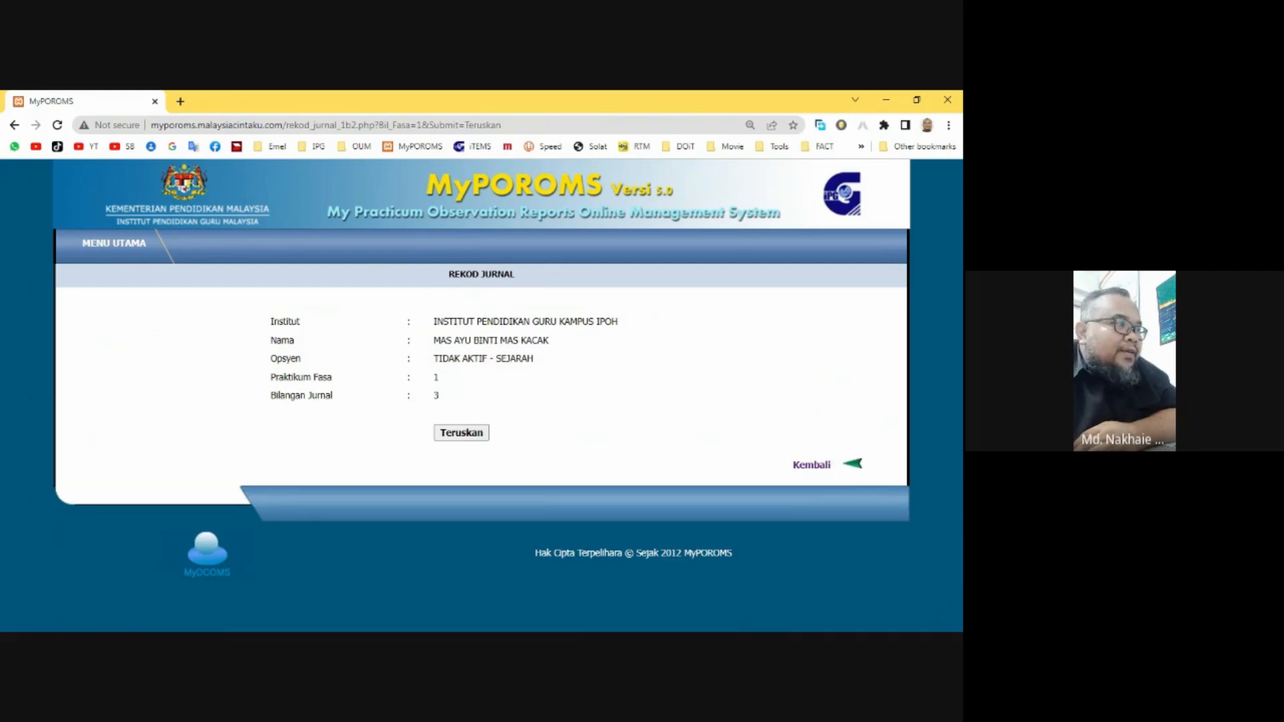
pyautogui.click(463, 438)
# Step: Open the blank journal 3 writing form, look through it, then bring up the Word template
pyautogui.click(461, 435)
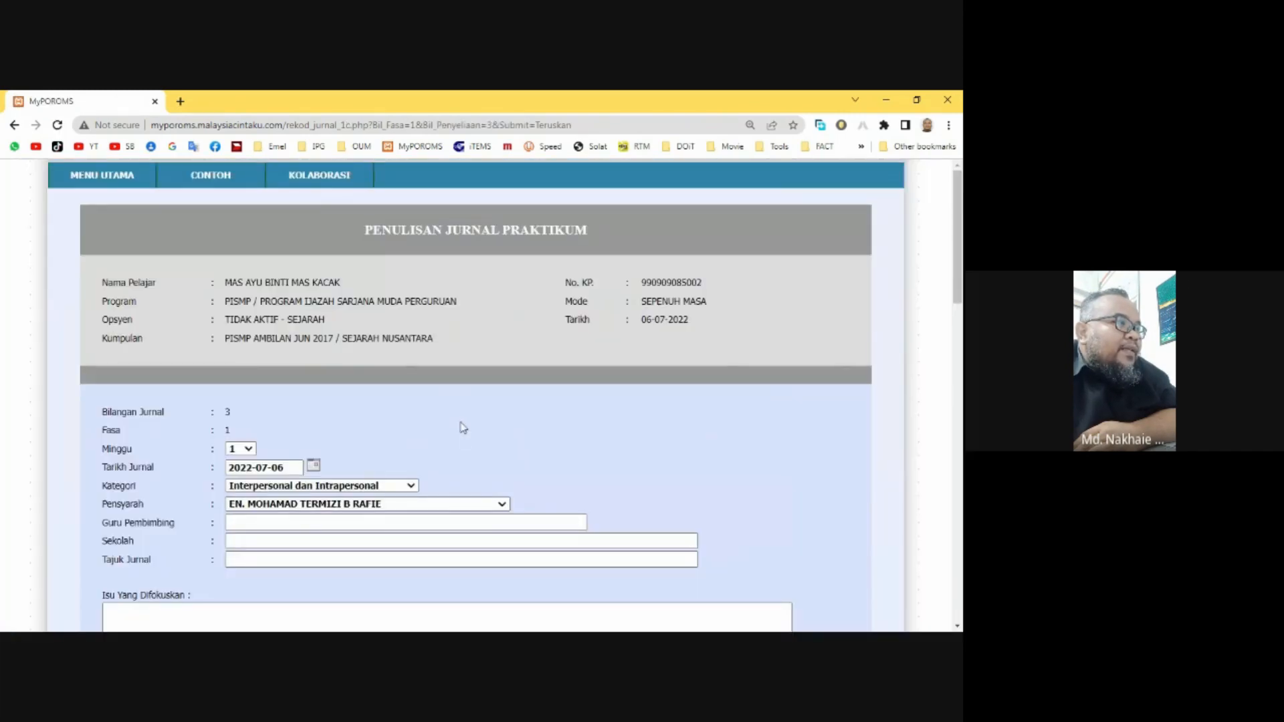
pyautogui.scroll(-3, 461, 427)
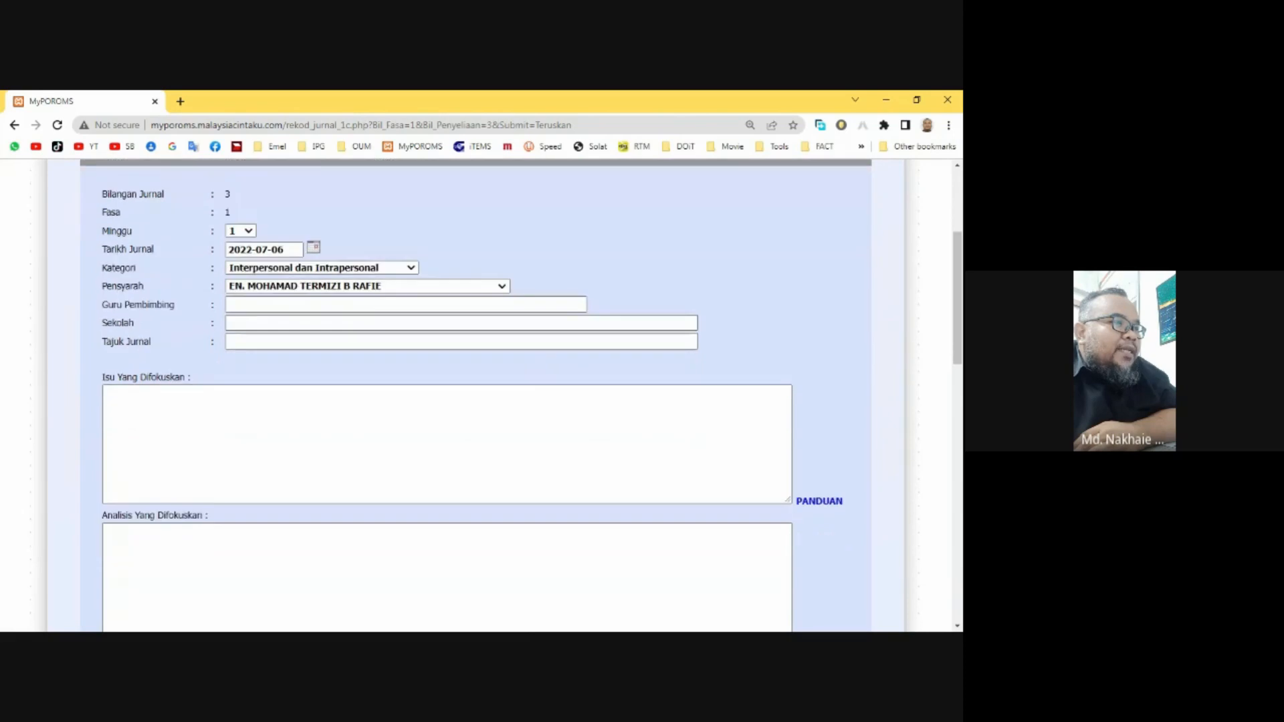
pyautogui.scroll(-3, 447, 394)
pyautogui.scroll(8, 381, 329)
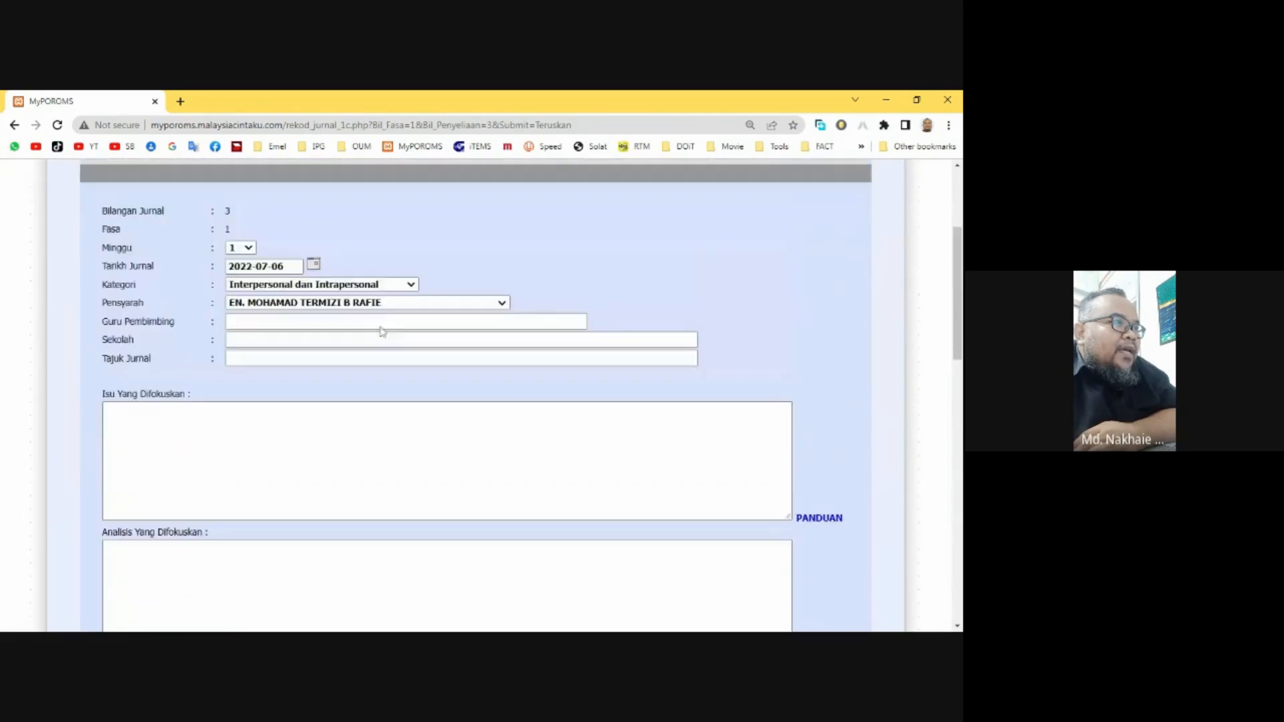
pyautogui.scroll(1, 476, 382)
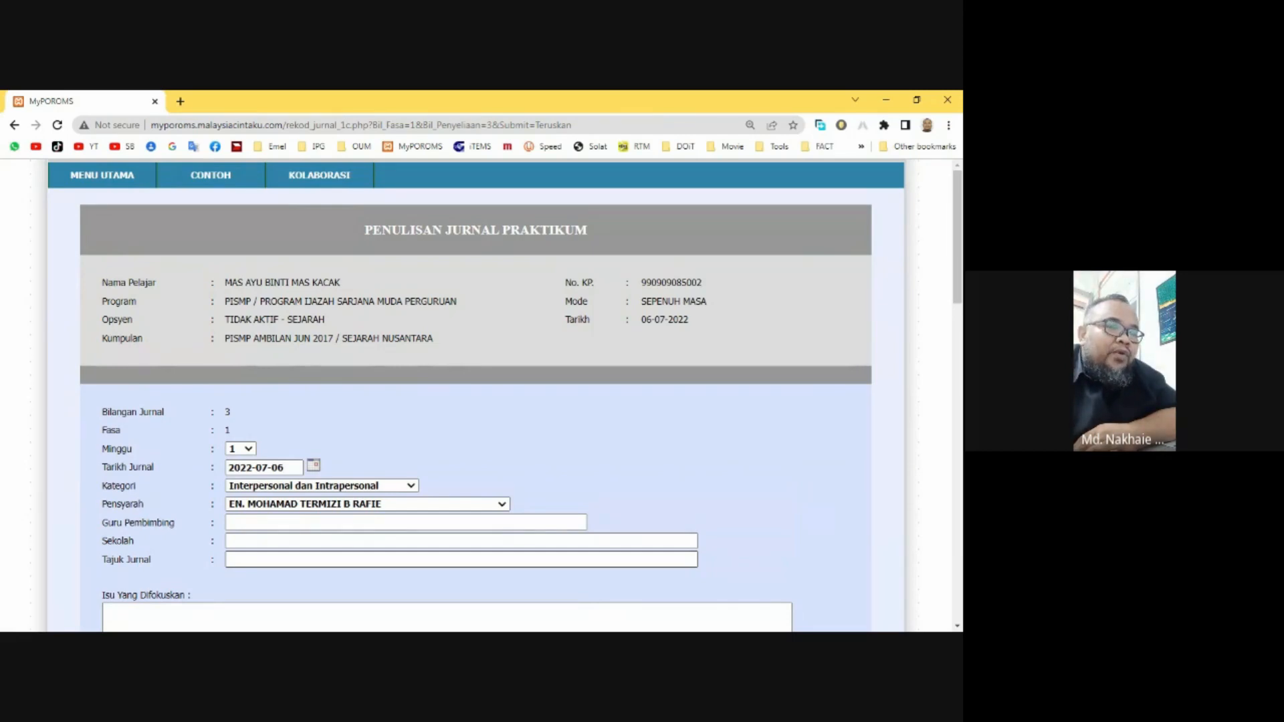
pyautogui.hotkey('alt', 'Tab')
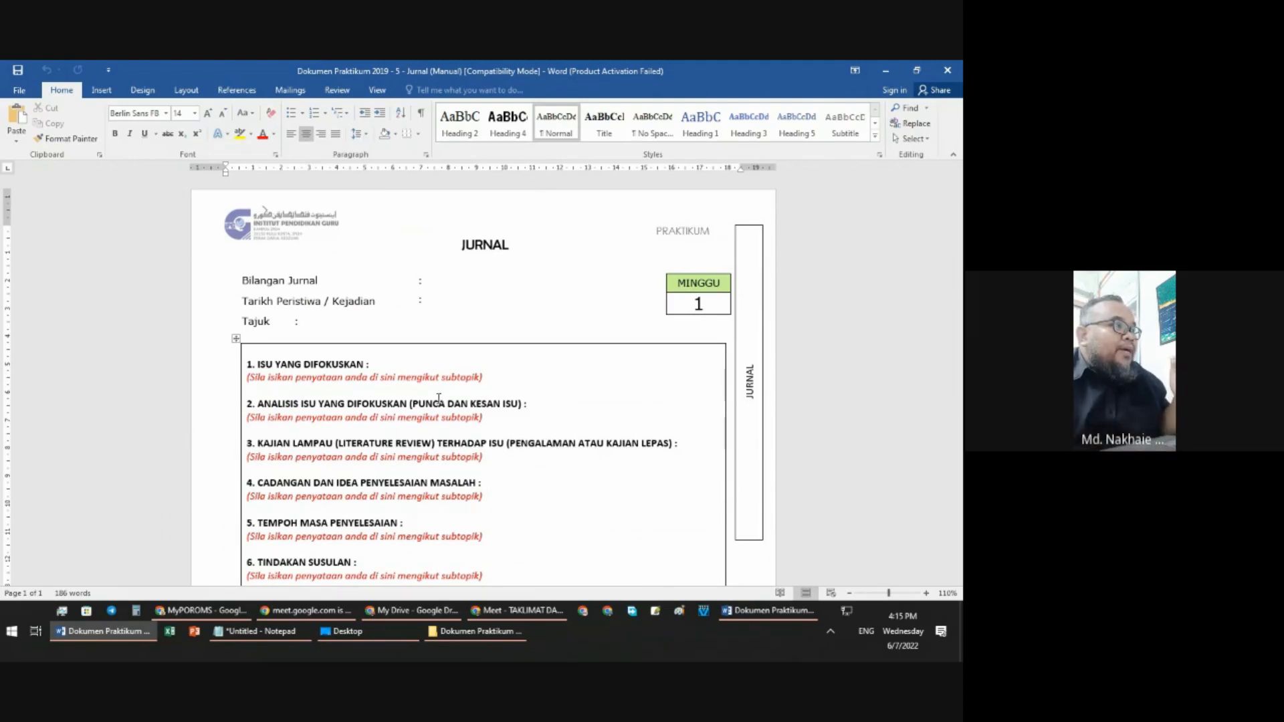
pyautogui.scroll(-2, 440, 399)
pyautogui.scroll(-3, 437, 402)
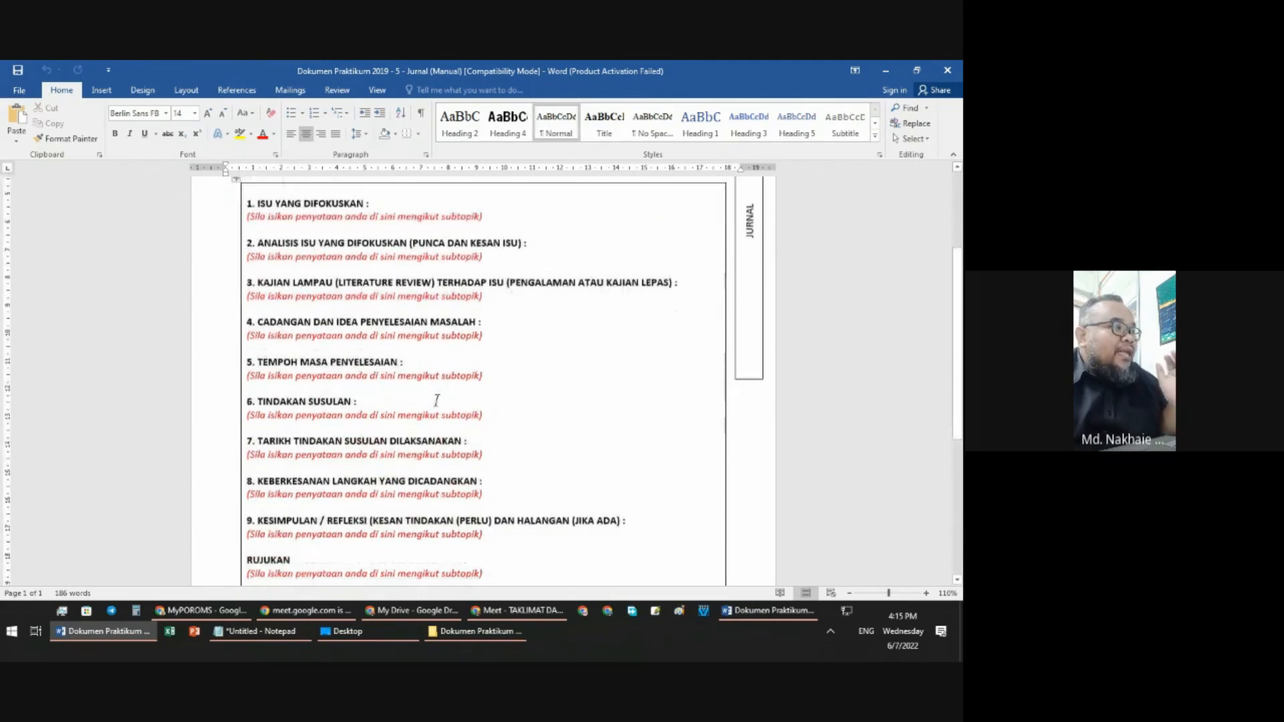
pyautogui.scroll(-2, 437, 400)
pyautogui.scroll(3, 436, 400)
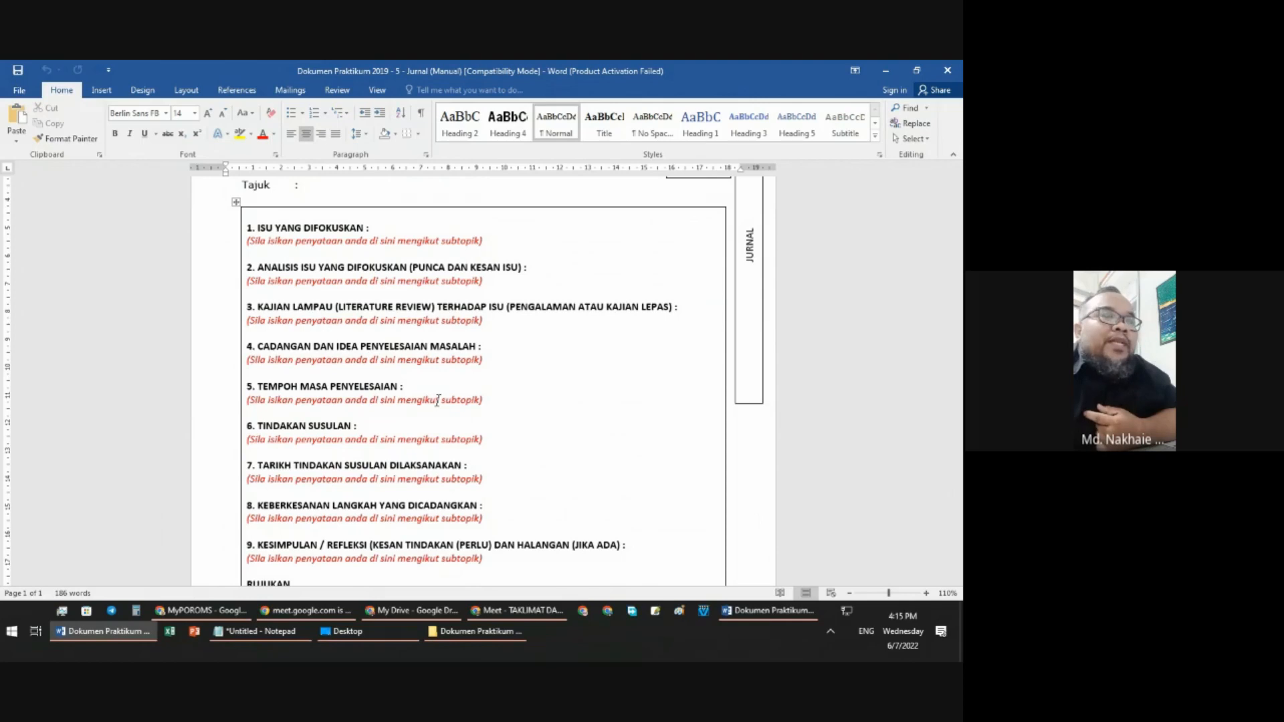
pyautogui.scroll(1, 438, 400)
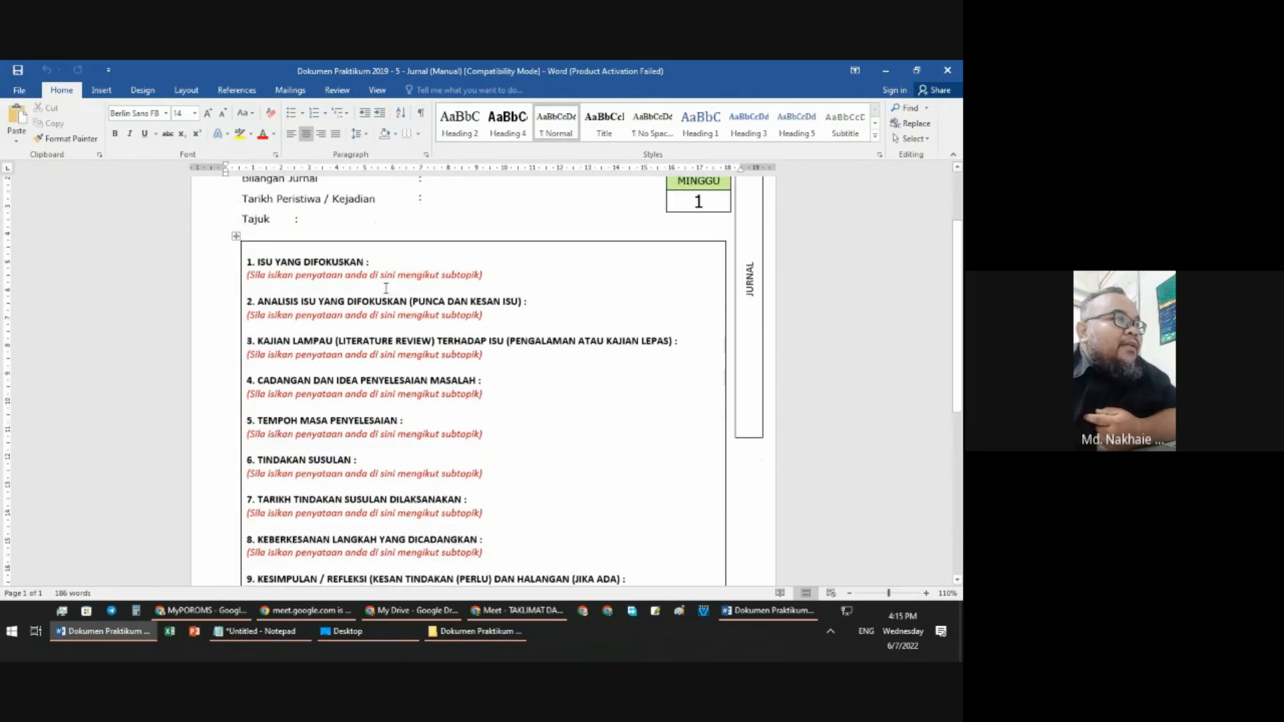
pyautogui.scroll(2, 386, 288)
pyautogui.scroll(-4, 576, 511)
pyautogui.scroll(-4, 576, 511)
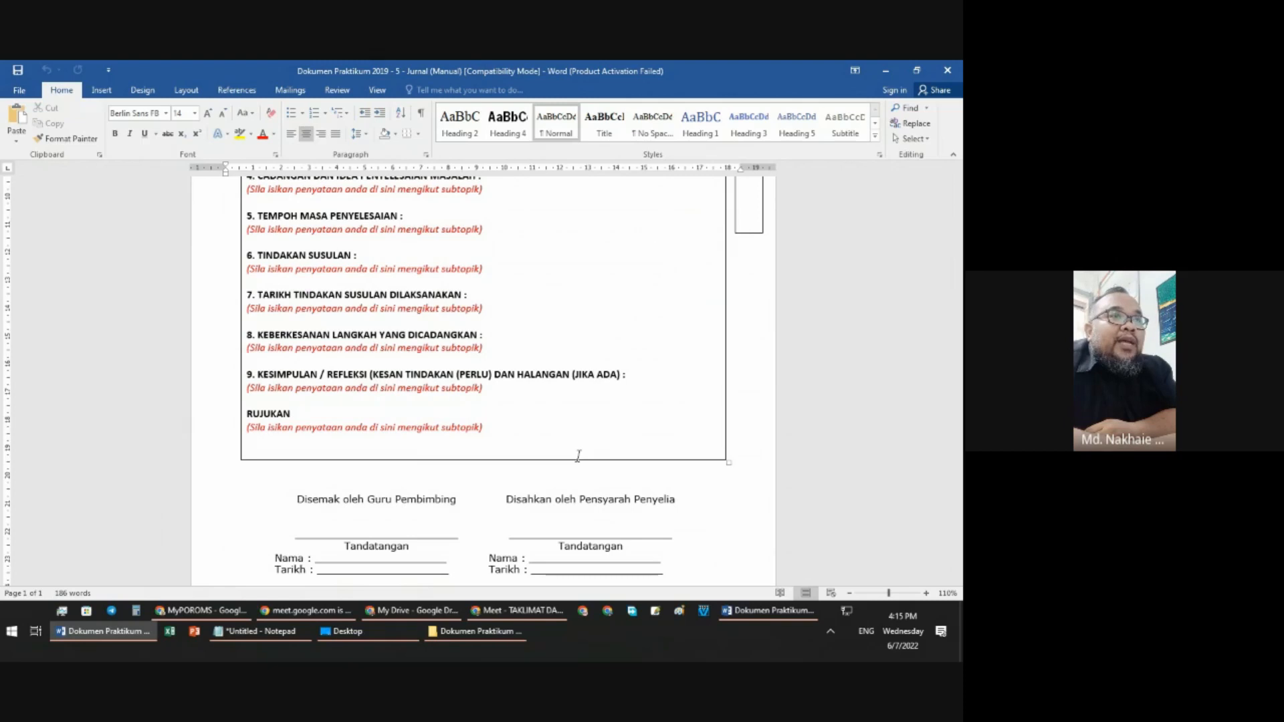
pyautogui.scroll(1, 590, 375)
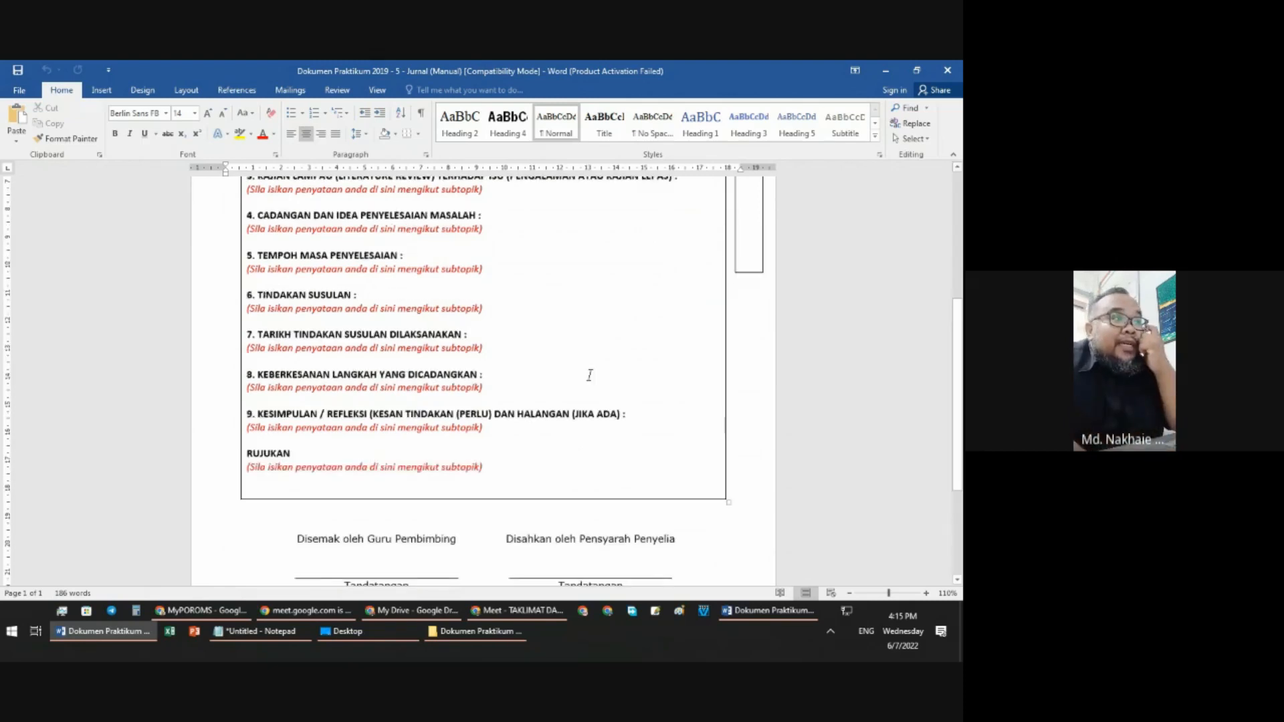
pyautogui.scroll(5, 590, 375)
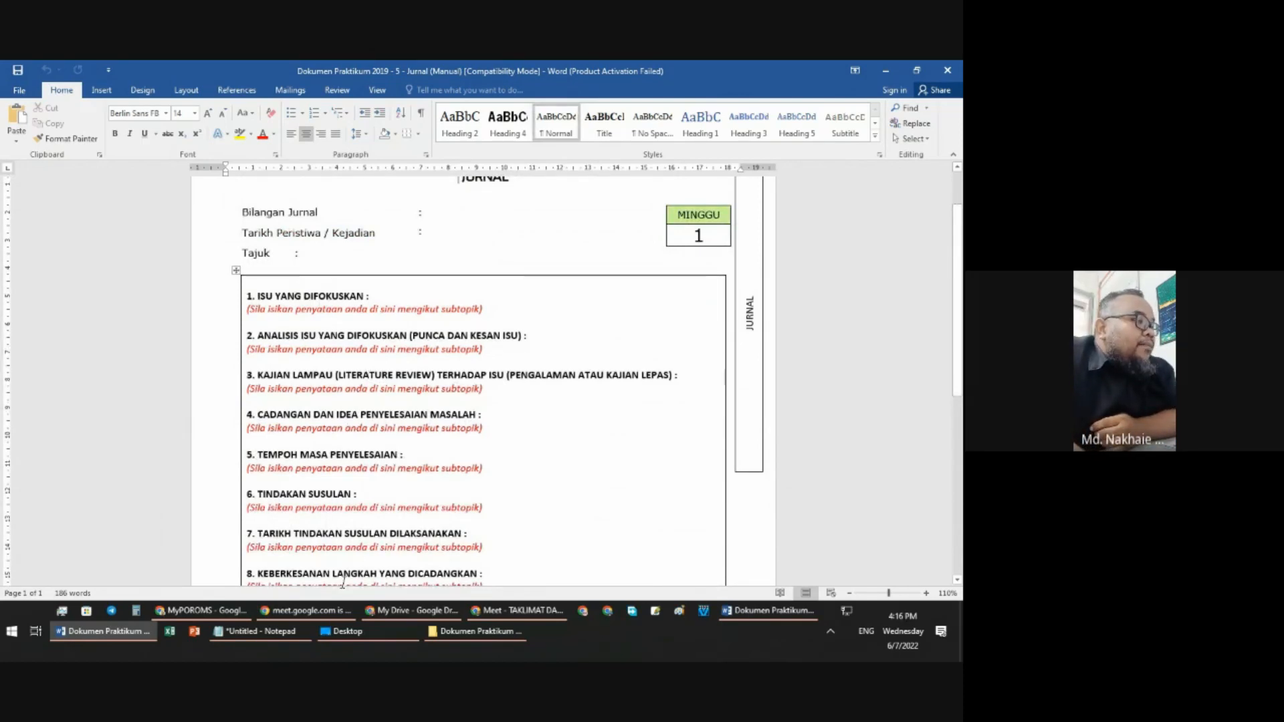
pyautogui.click(223, 617)
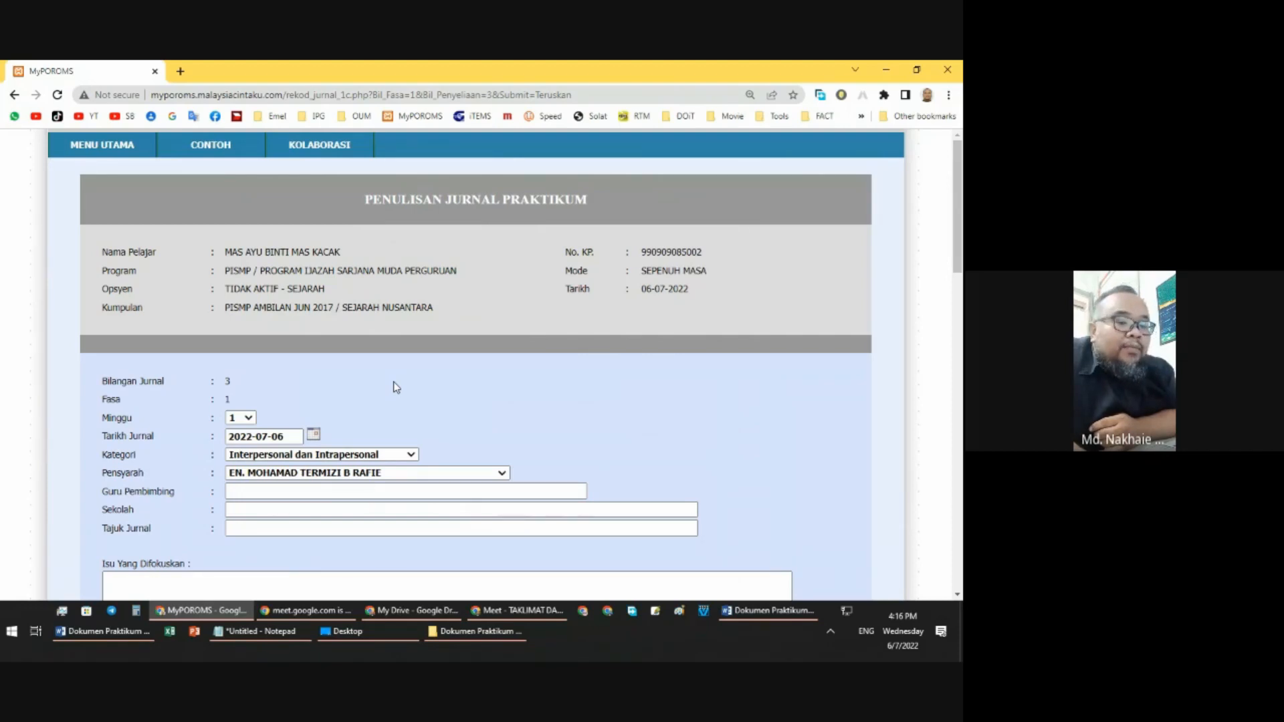
pyautogui.click(133, 639)
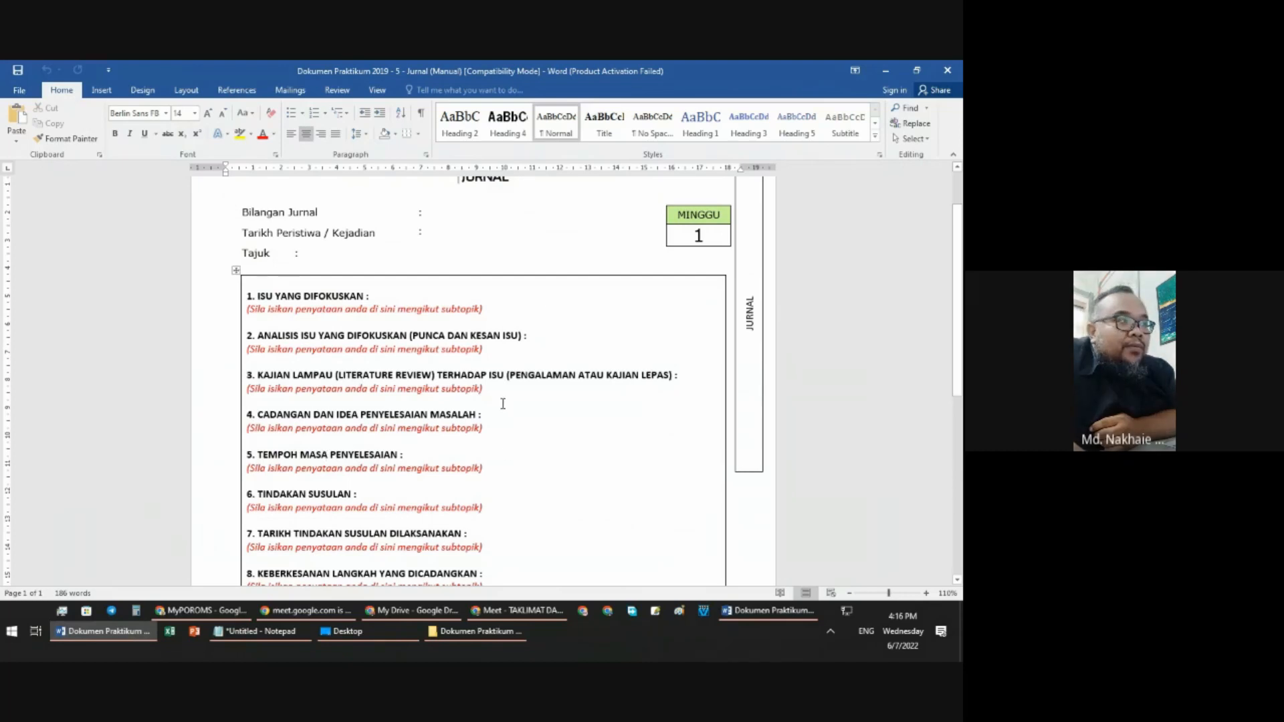
pyautogui.scroll(-5, 503, 401)
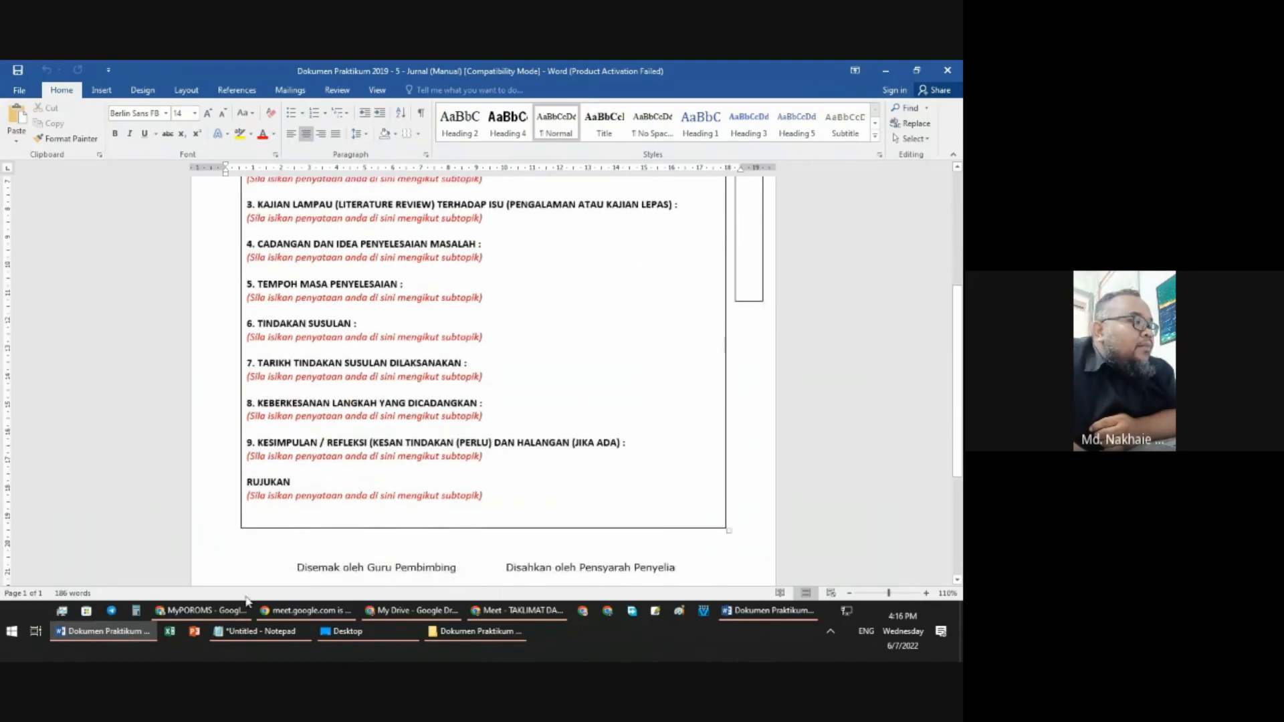
pyautogui.click(245, 609)
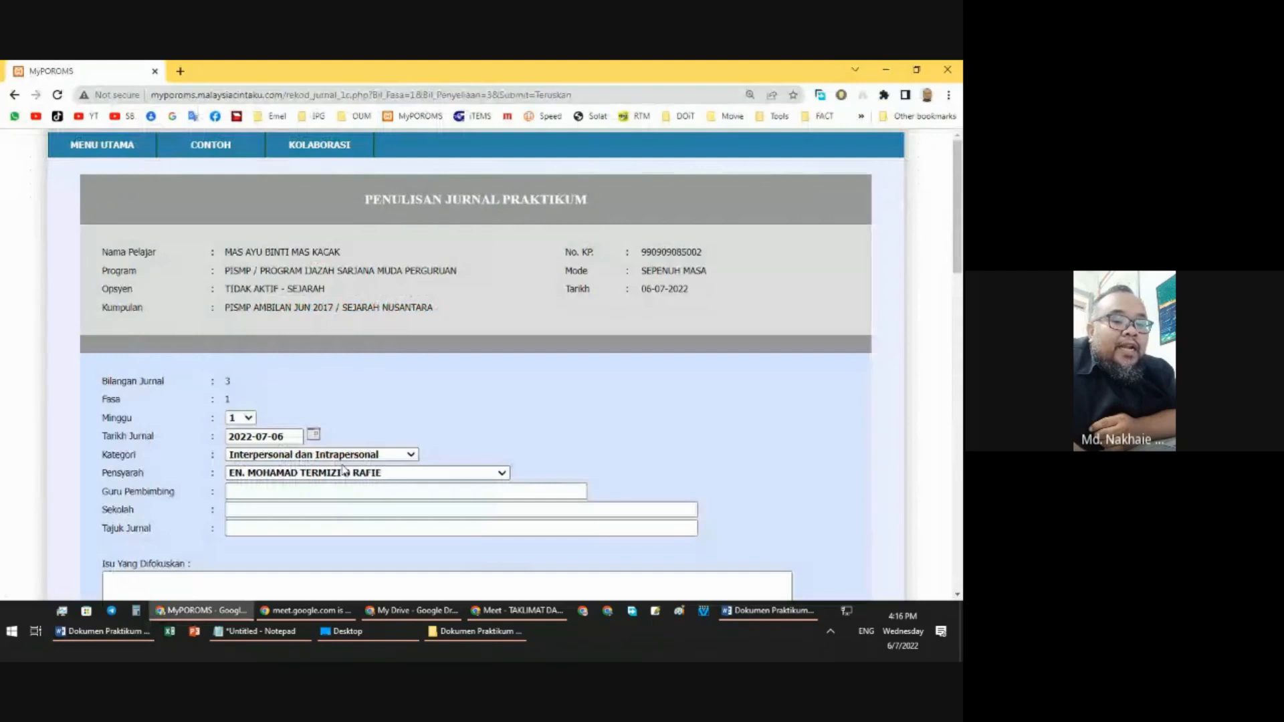
pyautogui.click(86, 633)
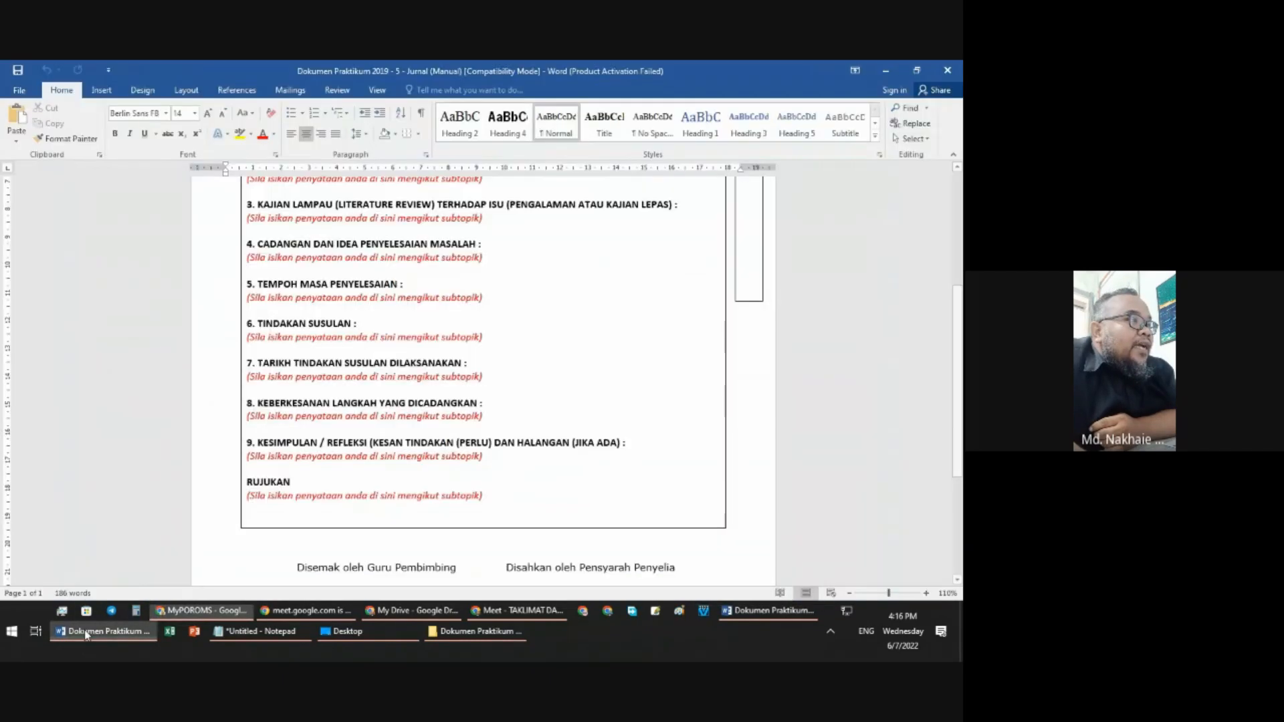
pyautogui.scroll(4, 450, 344)
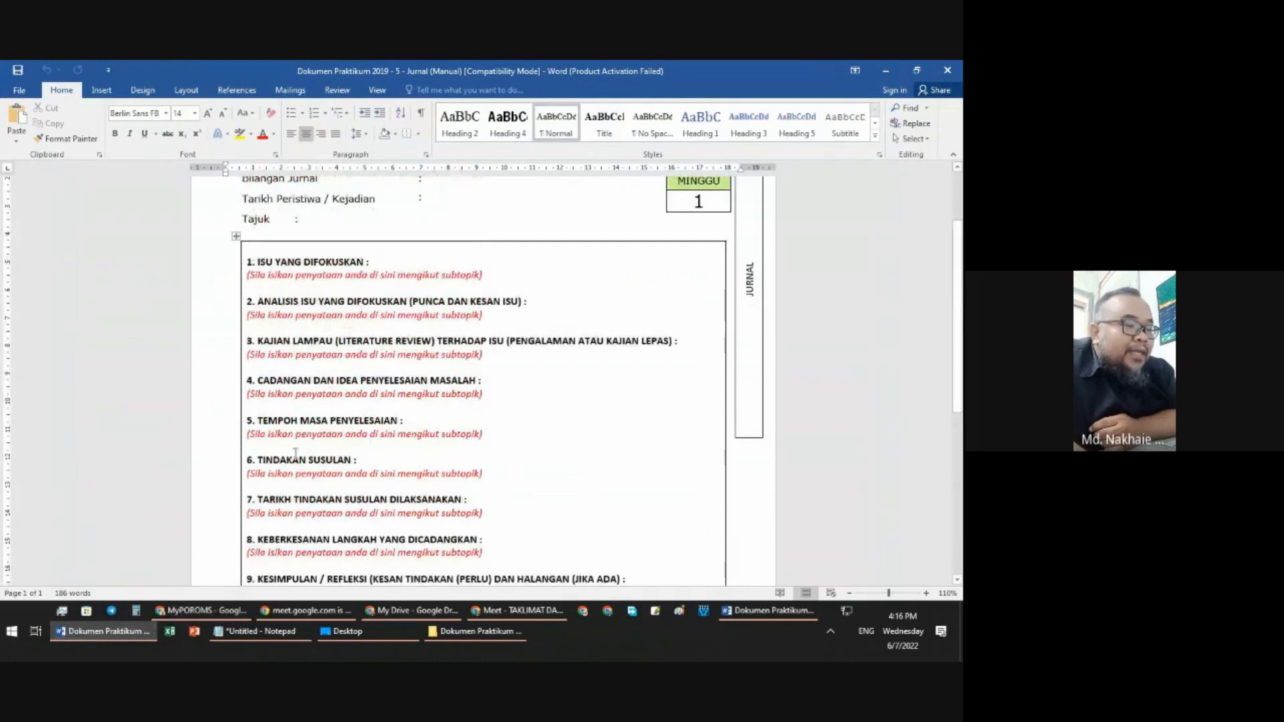
pyautogui.click(200, 610)
pyautogui.scroll(-2, 422, 485)
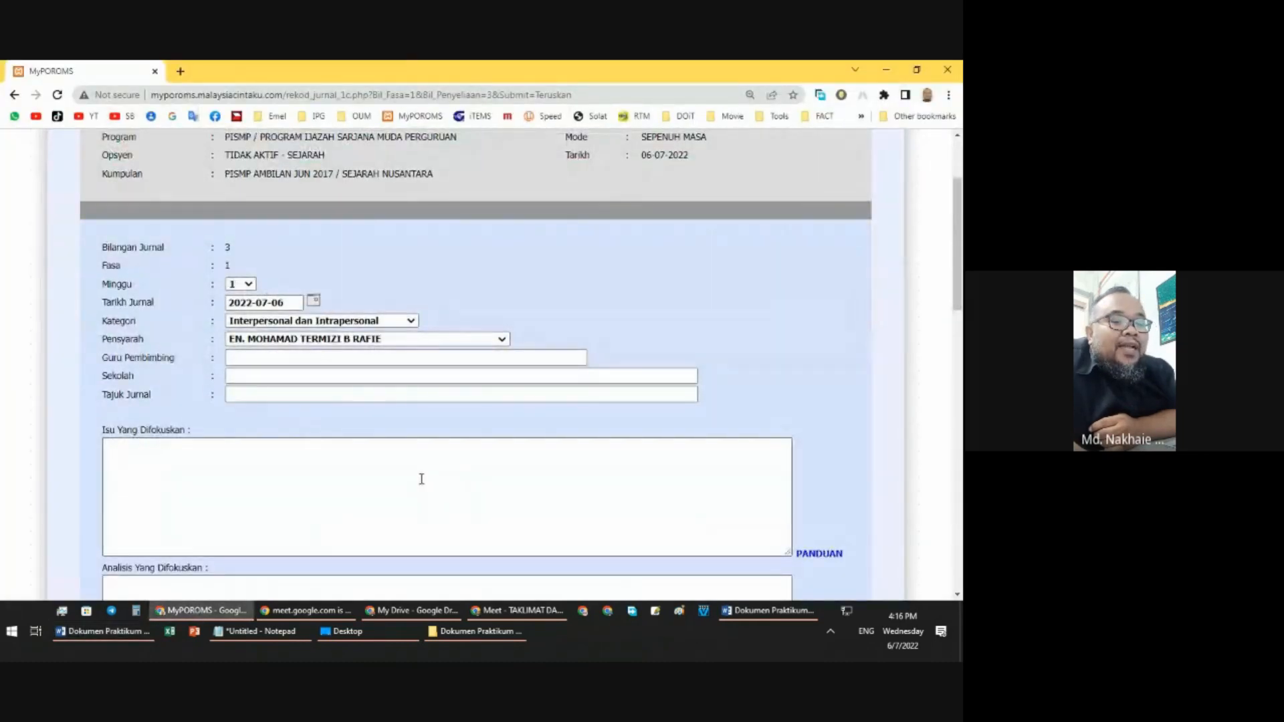
pyautogui.click(421, 479)
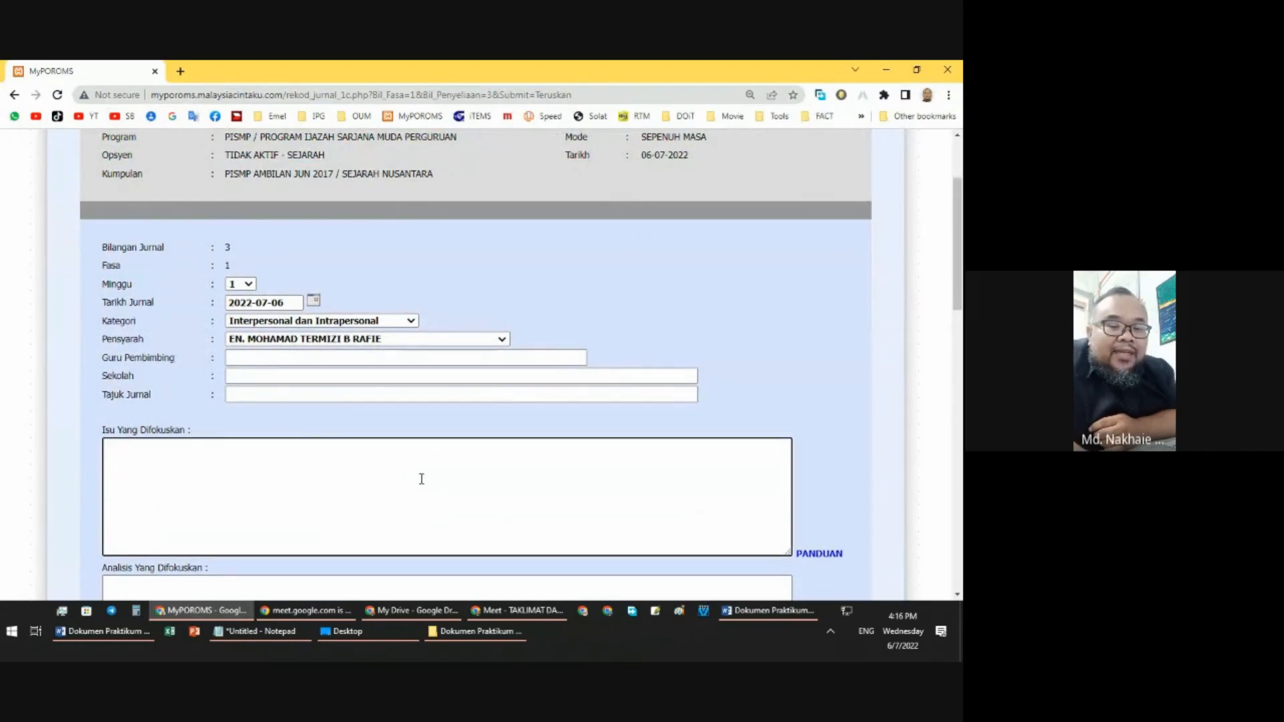
pyautogui.scroll(-1, 421, 479)
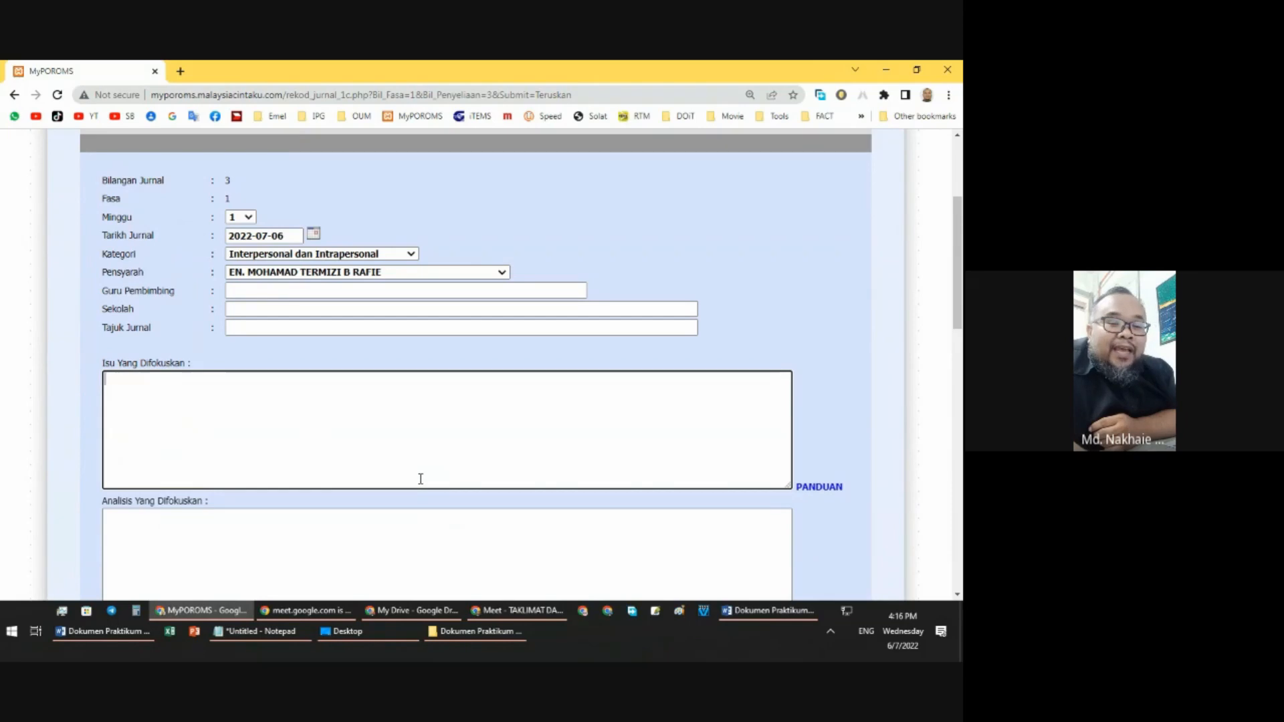
pyautogui.scroll(-1, 418, 479)
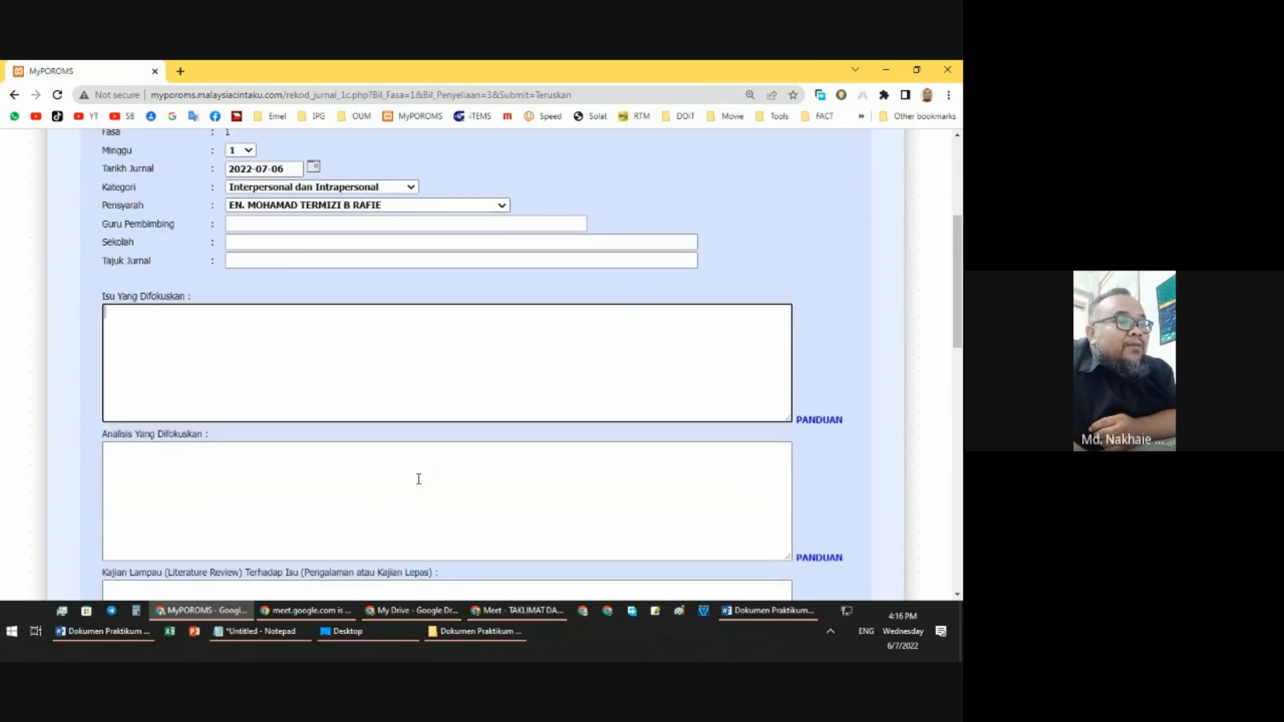
pyautogui.click(419, 478)
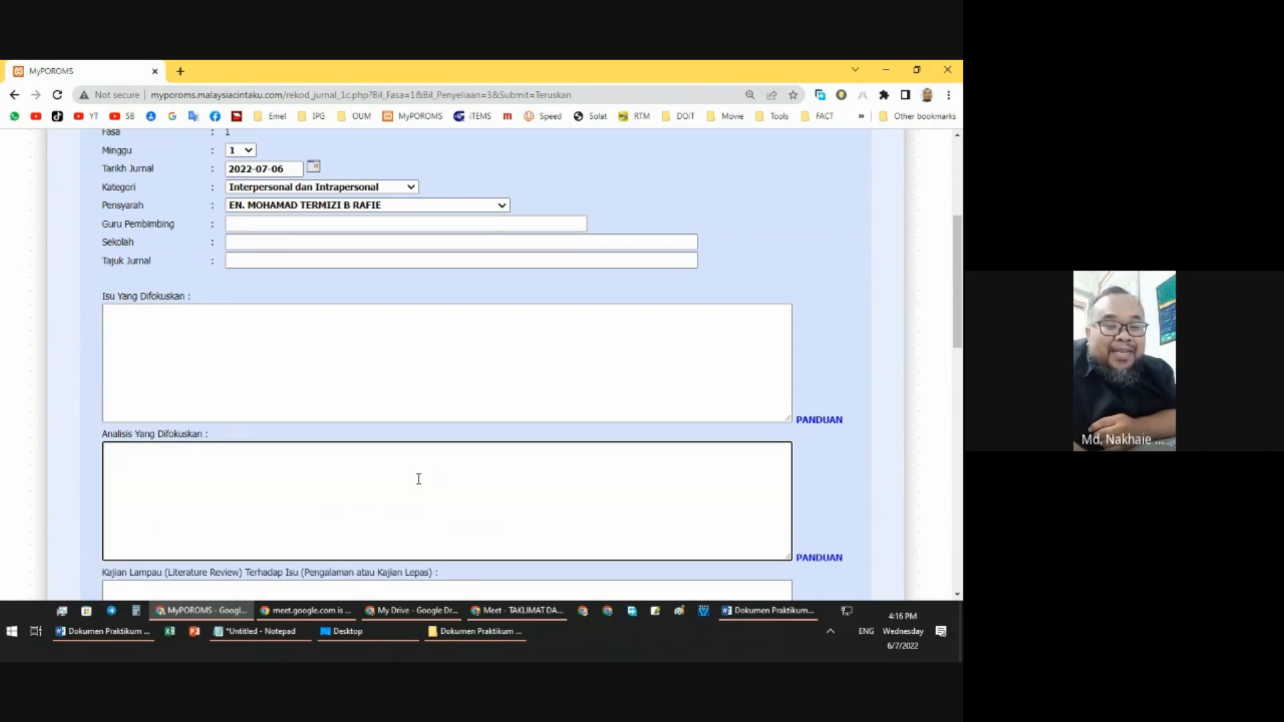
pyautogui.scroll(-2, 419, 479)
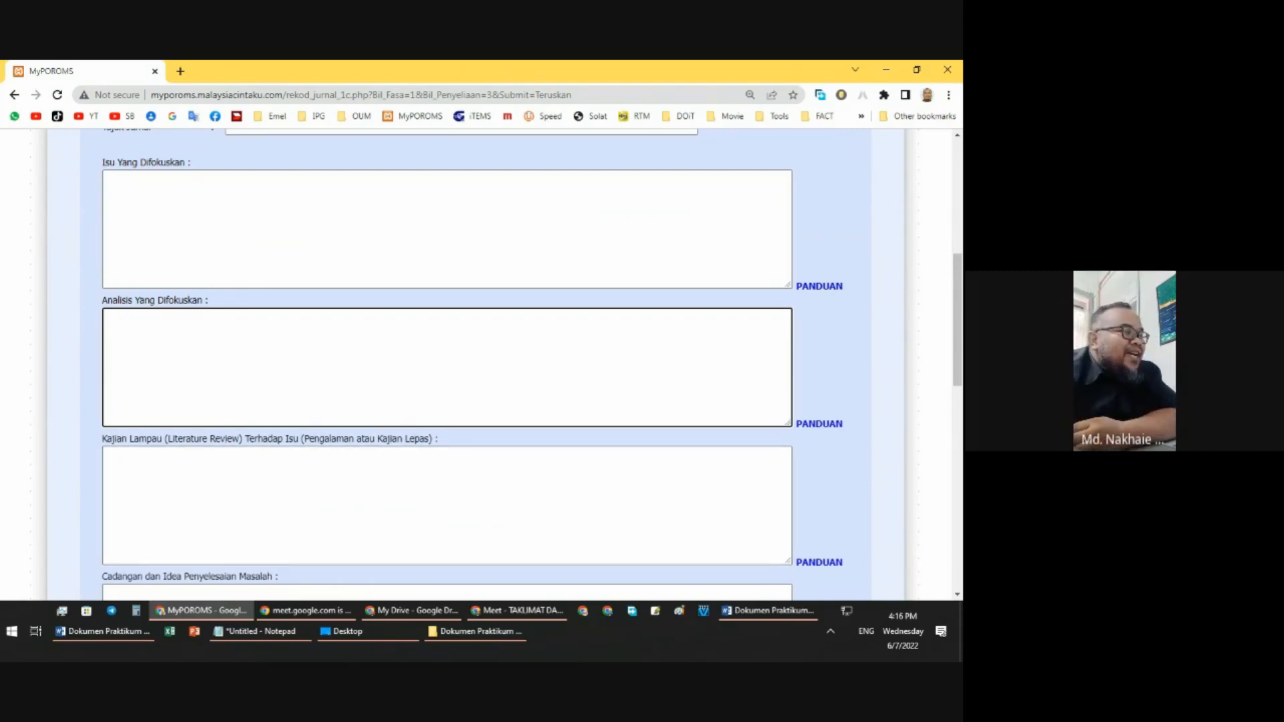
pyautogui.click(97, 636)
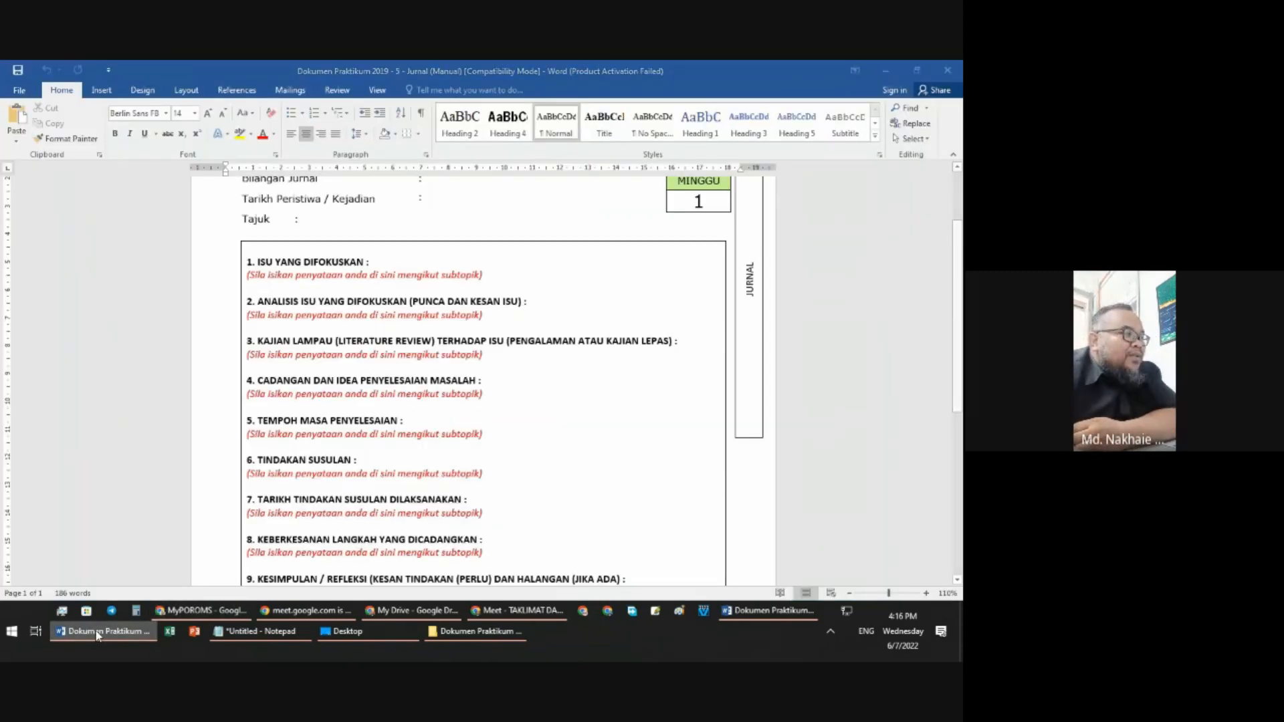
pyautogui.click(97, 635)
pyautogui.scroll(3, 280, 407)
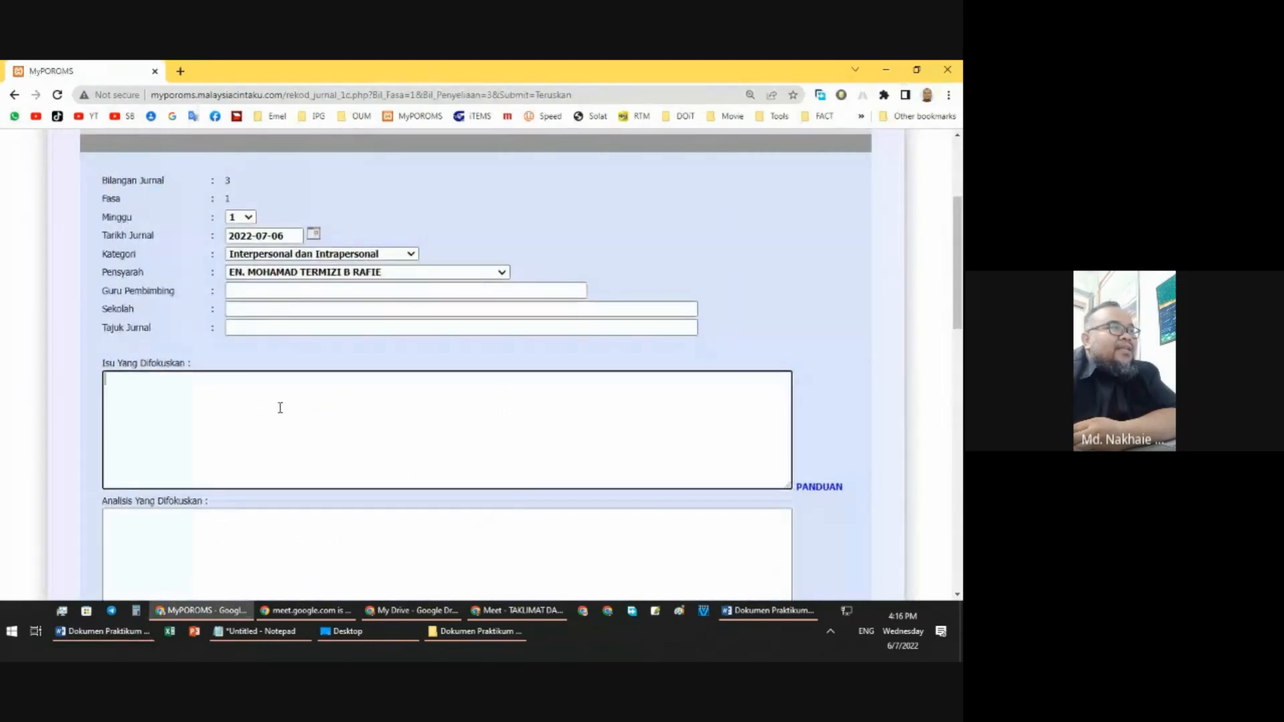
pyautogui.click(119, 637)
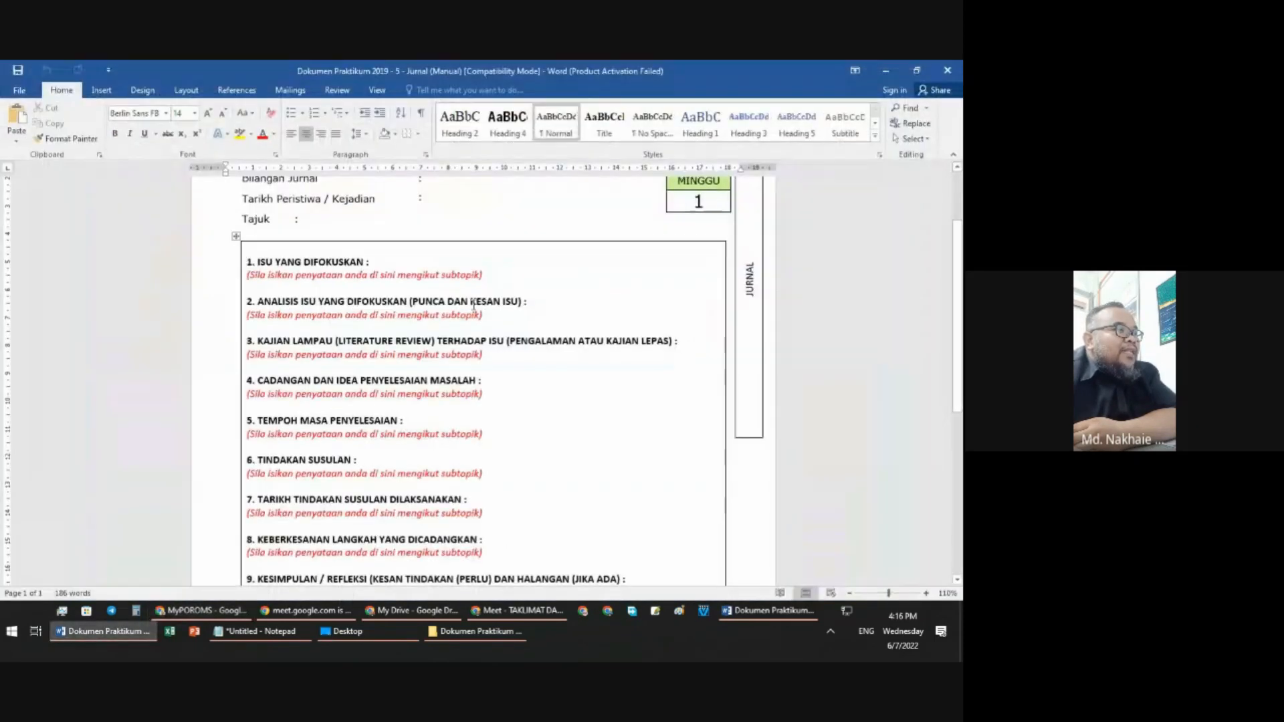
pyautogui.moveTo(483, 275); pyautogui.dragTo(245, 275)
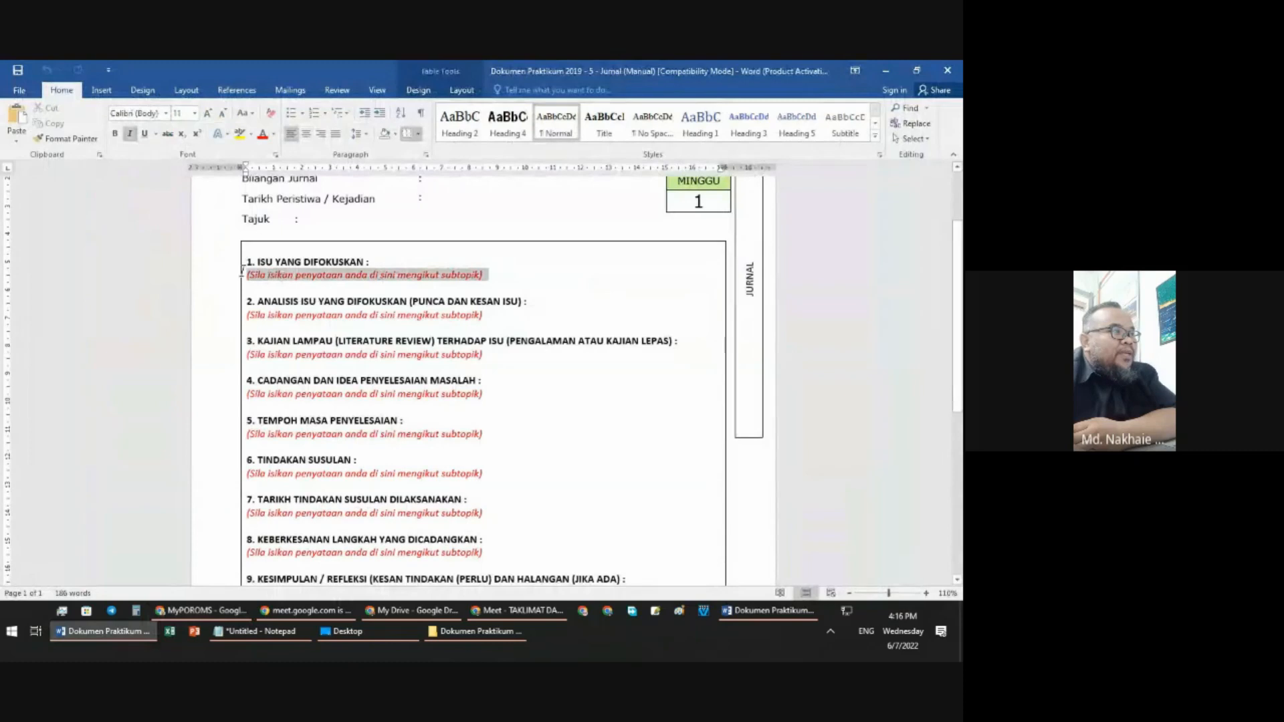
# Step: Paste item 1's copied placeholder line into the form's Isu Yang Difokuskan box
pyautogui.hotkey('ctrl', 'c')
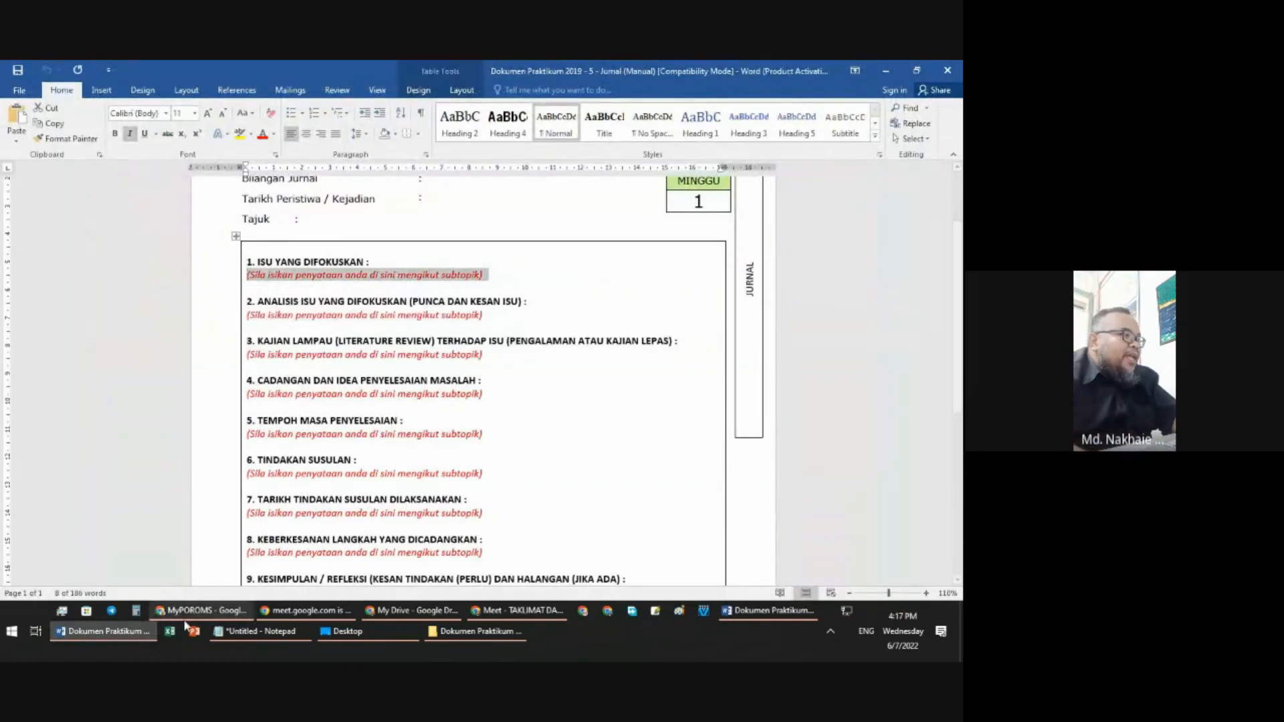
pyautogui.click(201, 610)
pyautogui.click(321, 439)
pyautogui.hotkey('ctrl', 'v')
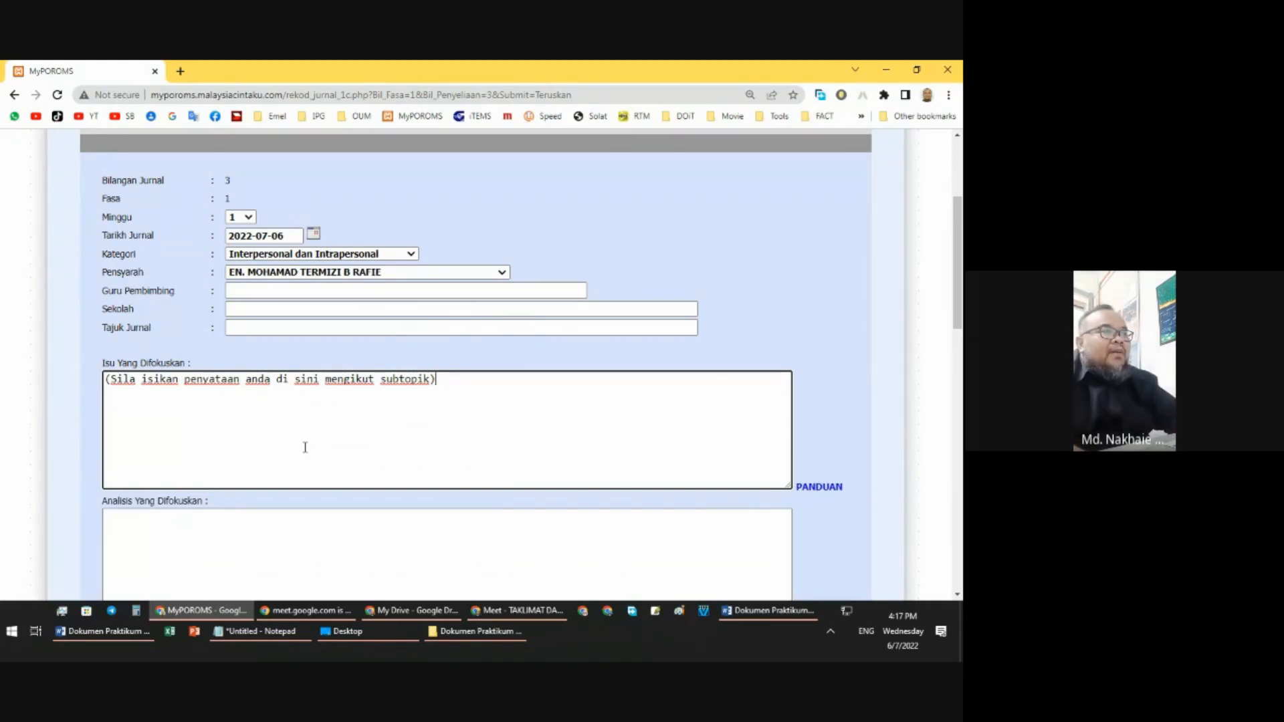
pyautogui.scroll(-3, 305, 447)
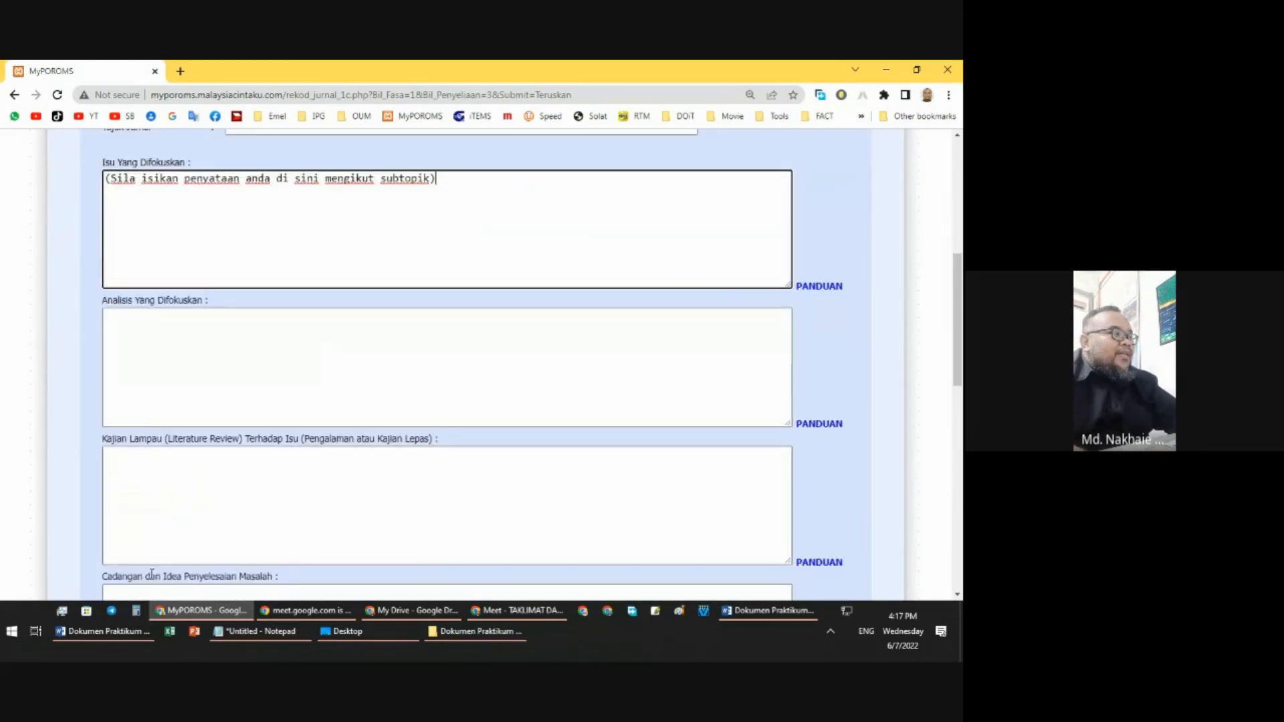
# Step: Restore the Word template to a smaller window centred over the form
pyautogui.click(125, 628)
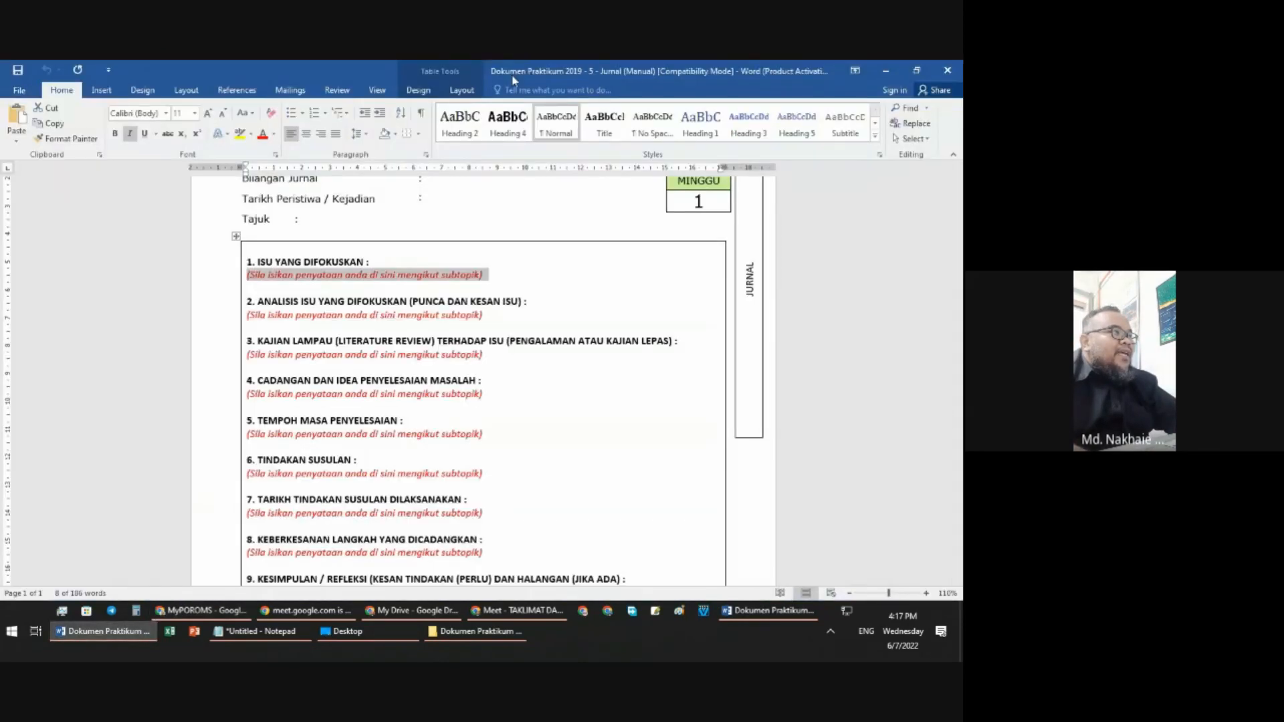
pyautogui.click(916, 70)
pyautogui.moveTo(164, 117); pyautogui.dragTo(540, 96)
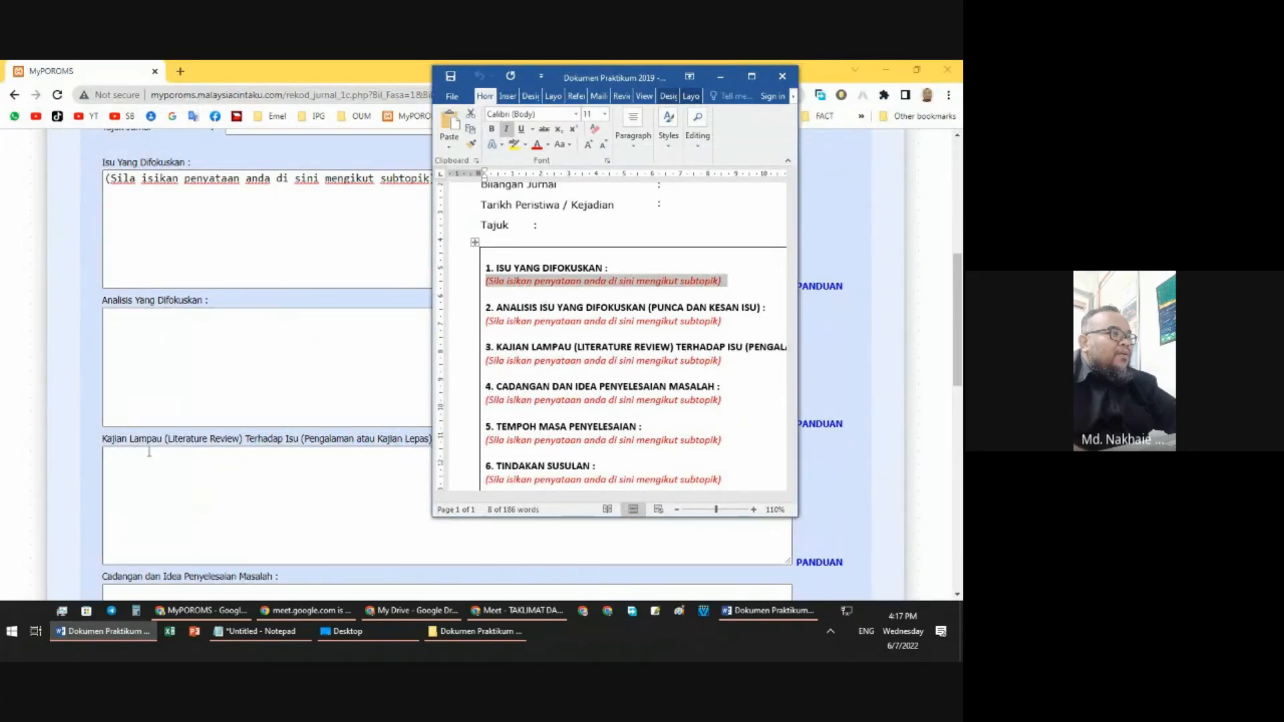
# Step: Scroll both windows to Rujukan and select template items 7 through heading 9
pyautogui.scroll(-2, 149, 452)
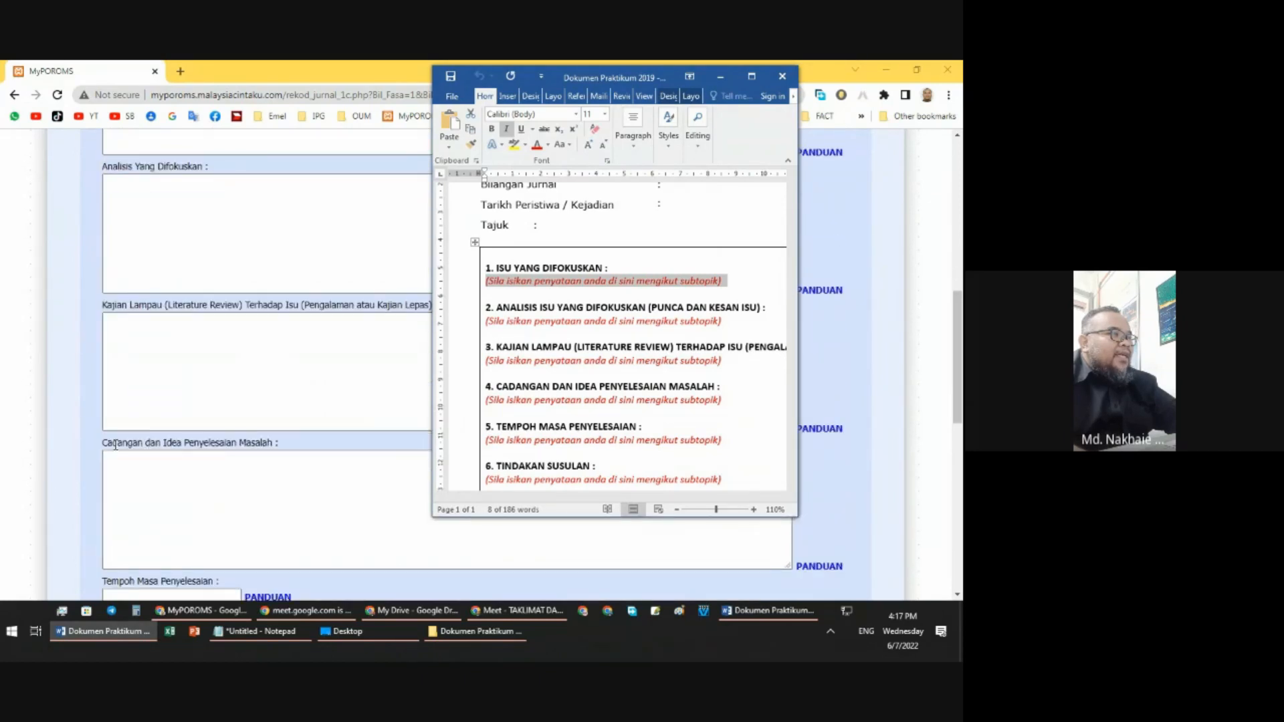
pyautogui.click(596, 423)
pyautogui.scroll(-3, 596, 423)
pyautogui.scroll(-4, 307, 488)
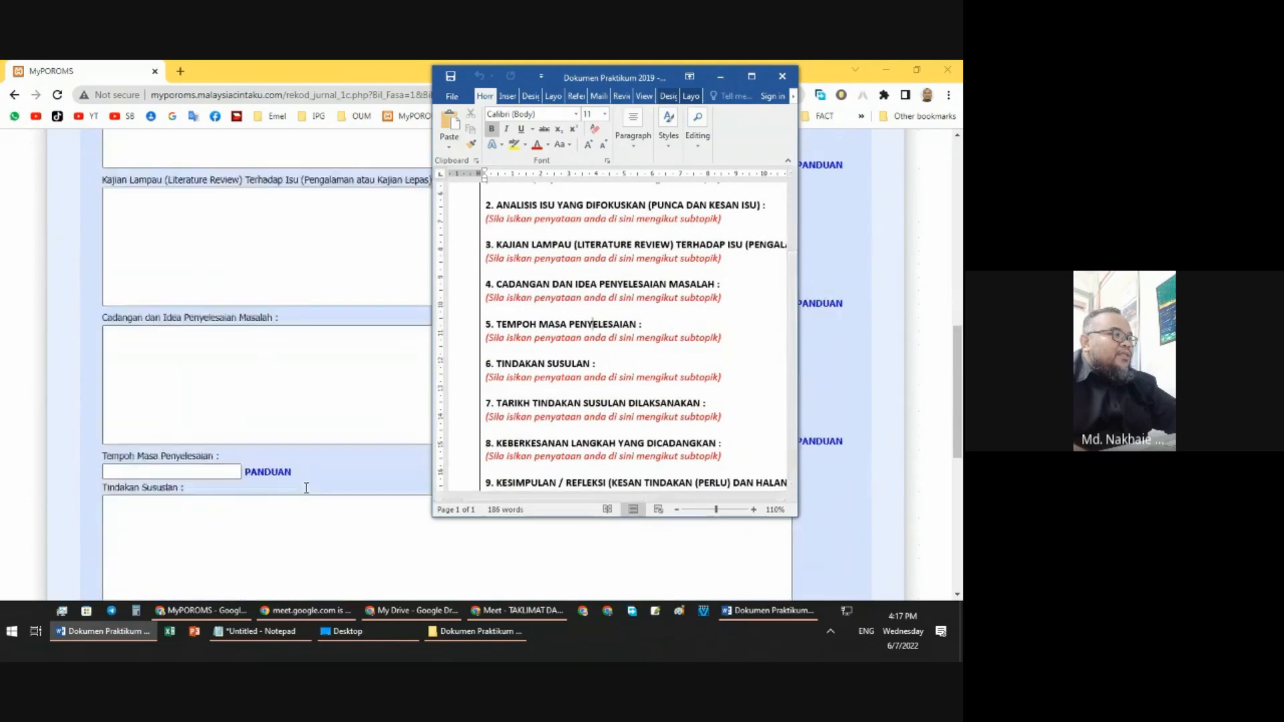
pyautogui.scroll(2, 306, 489)
pyautogui.scroll(1, 306, 489)
pyautogui.click(319, 479)
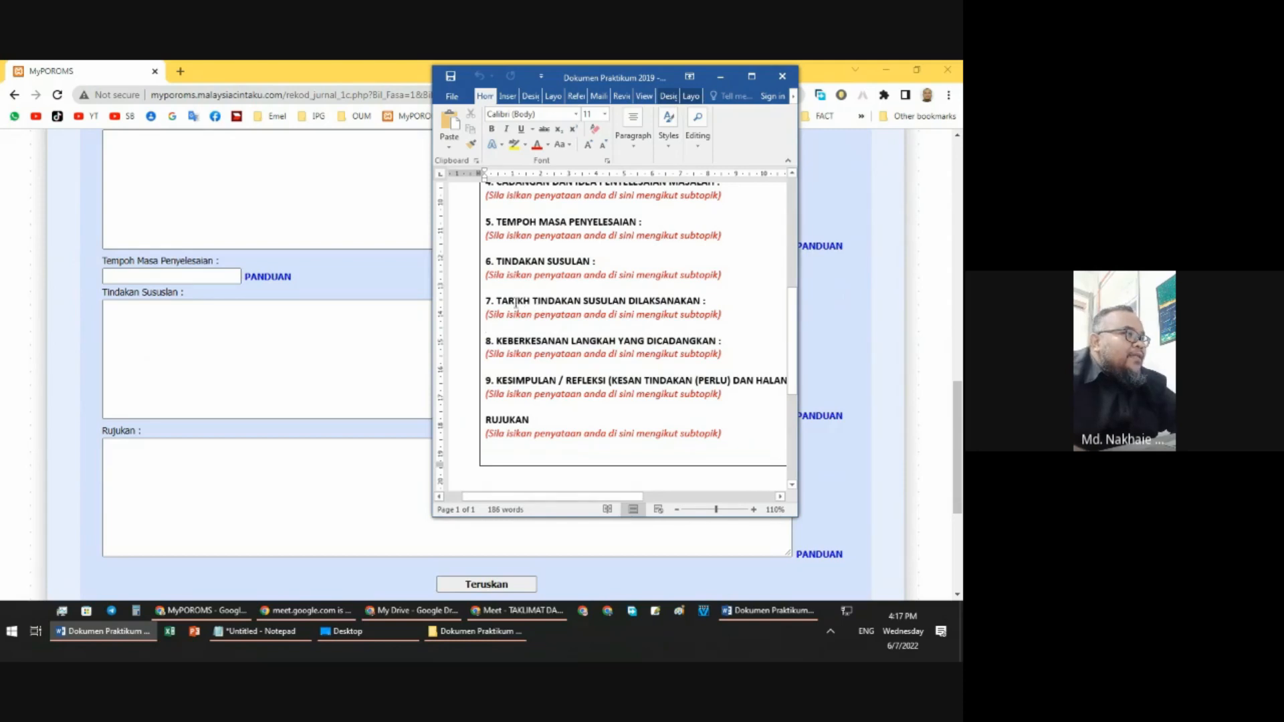
pyautogui.doubleClick(540, 260)
pyautogui.moveTo(489, 298); pyautogui.dragTo(511, 409)
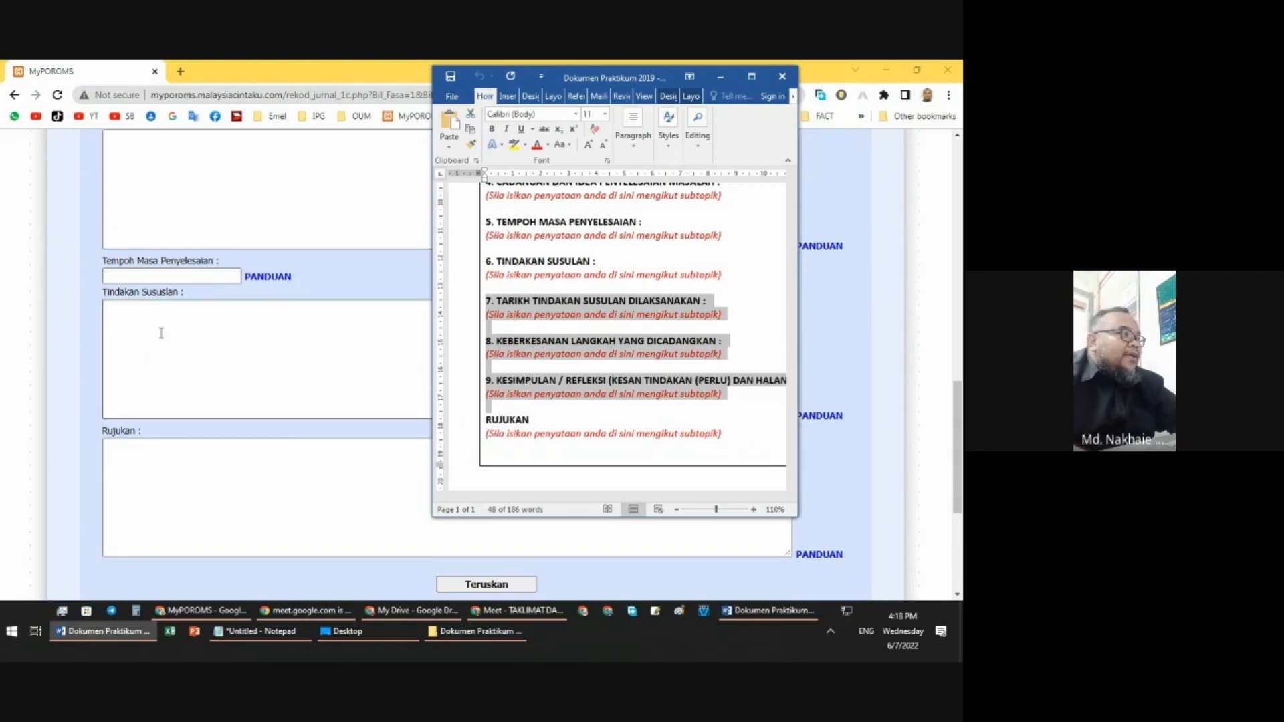
# Step: Submit the journal form and review its DRAF page: Isu filled, other sections Tidak Lengkap
pyautogui.click(86, 317)
pyautogui.scroll(-3, 364, 301)
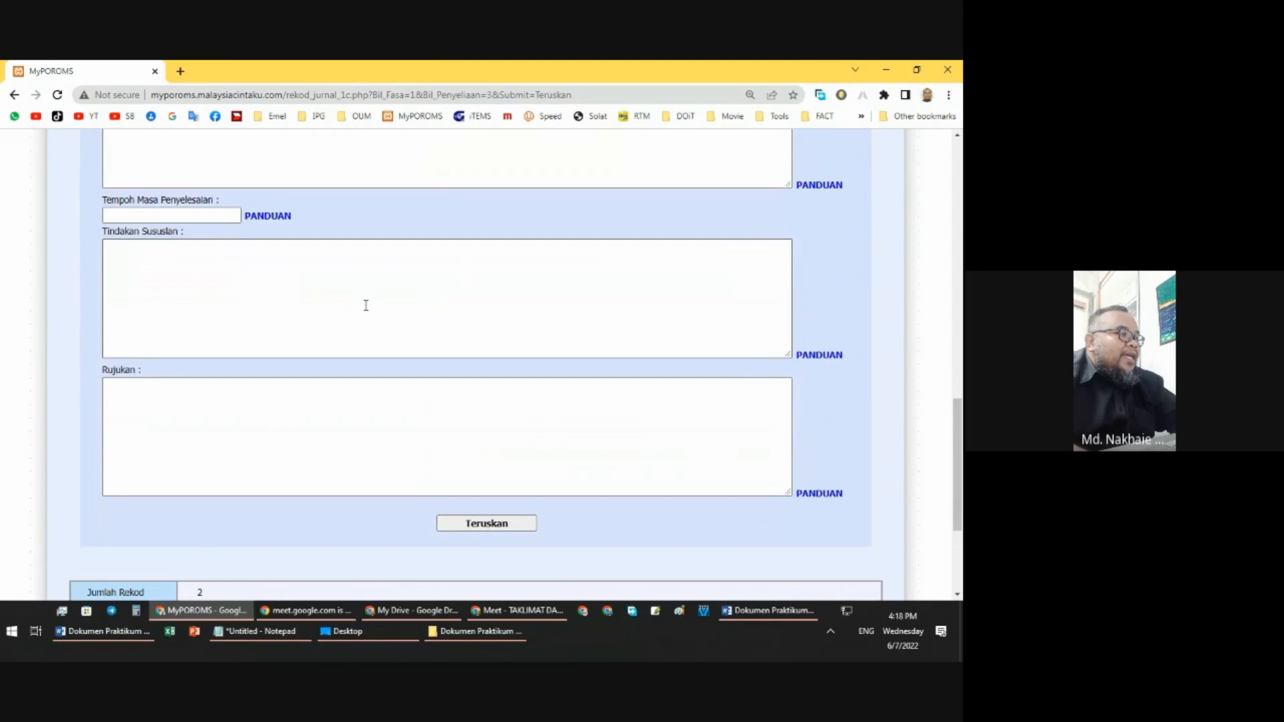
pyautogui.click(462, 391)
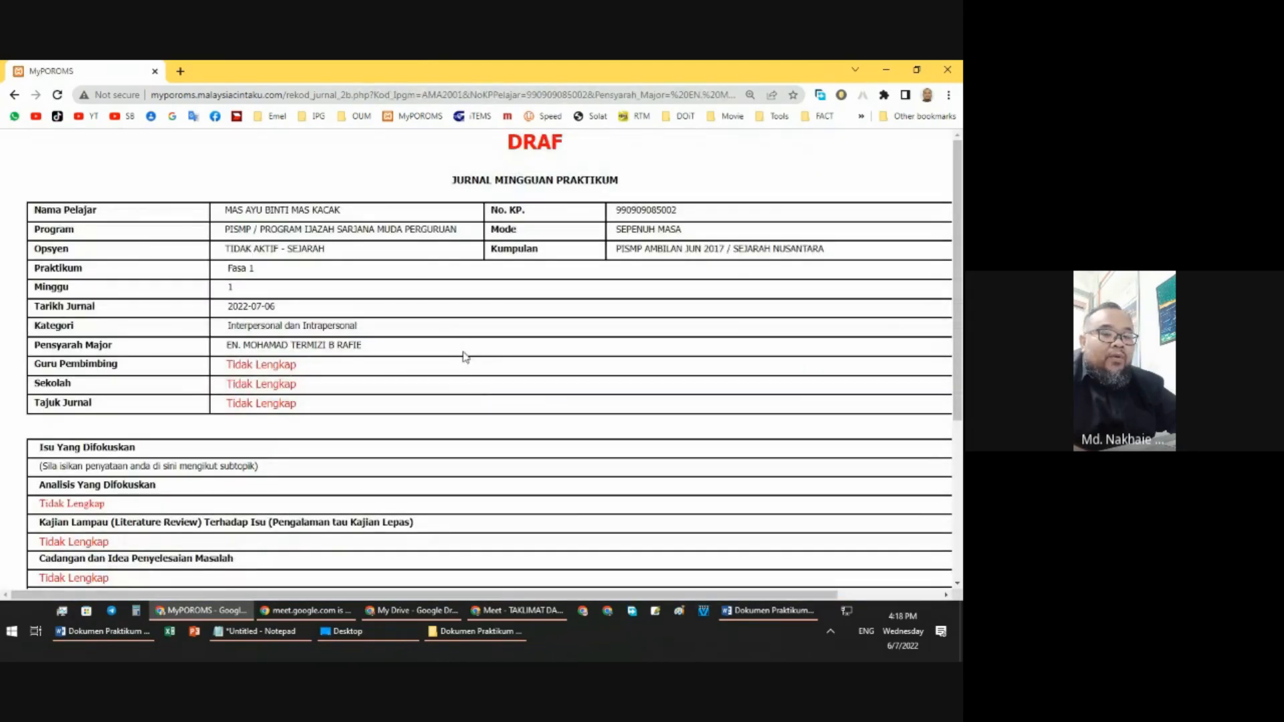
pyautogui.scroll(-3, 462, 354)
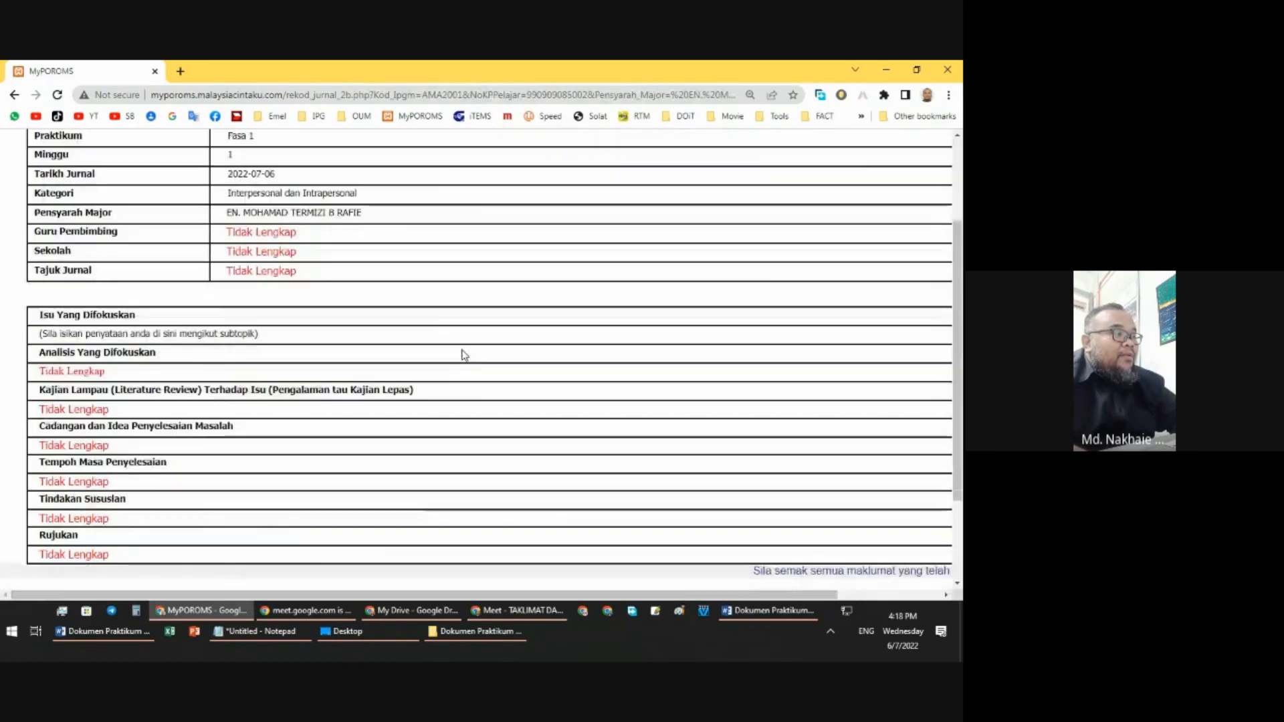
pyautogui.scroll(2, 308, 267)
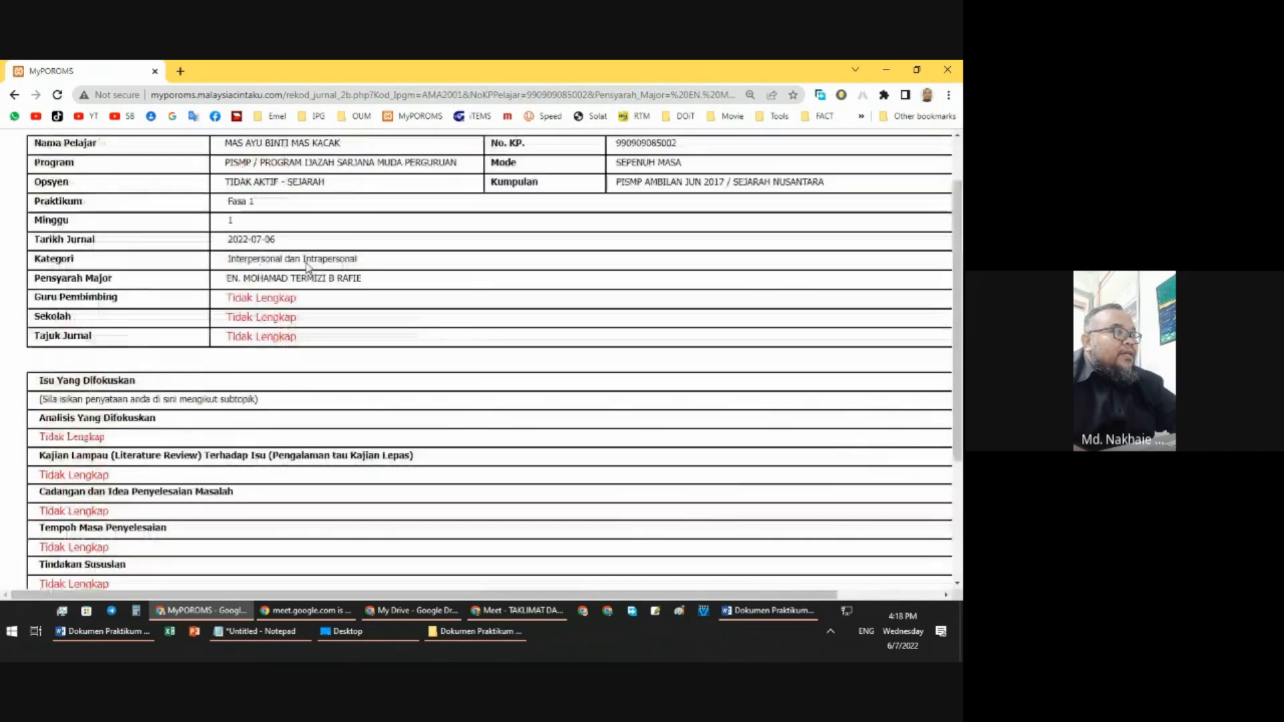
pyautogui.scroll(1, 308, 268)
pyautogui.scroll(-1, 309, 267)
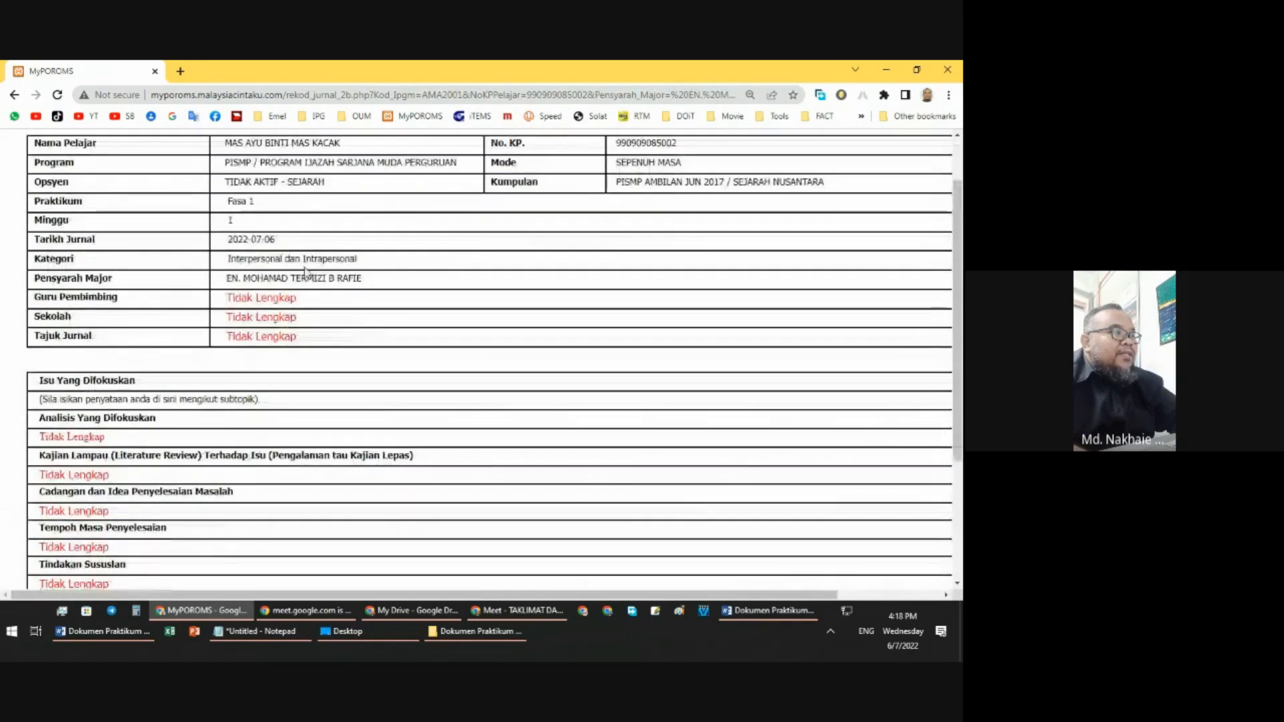
pyautogui.scroll(-3, 305, 261)
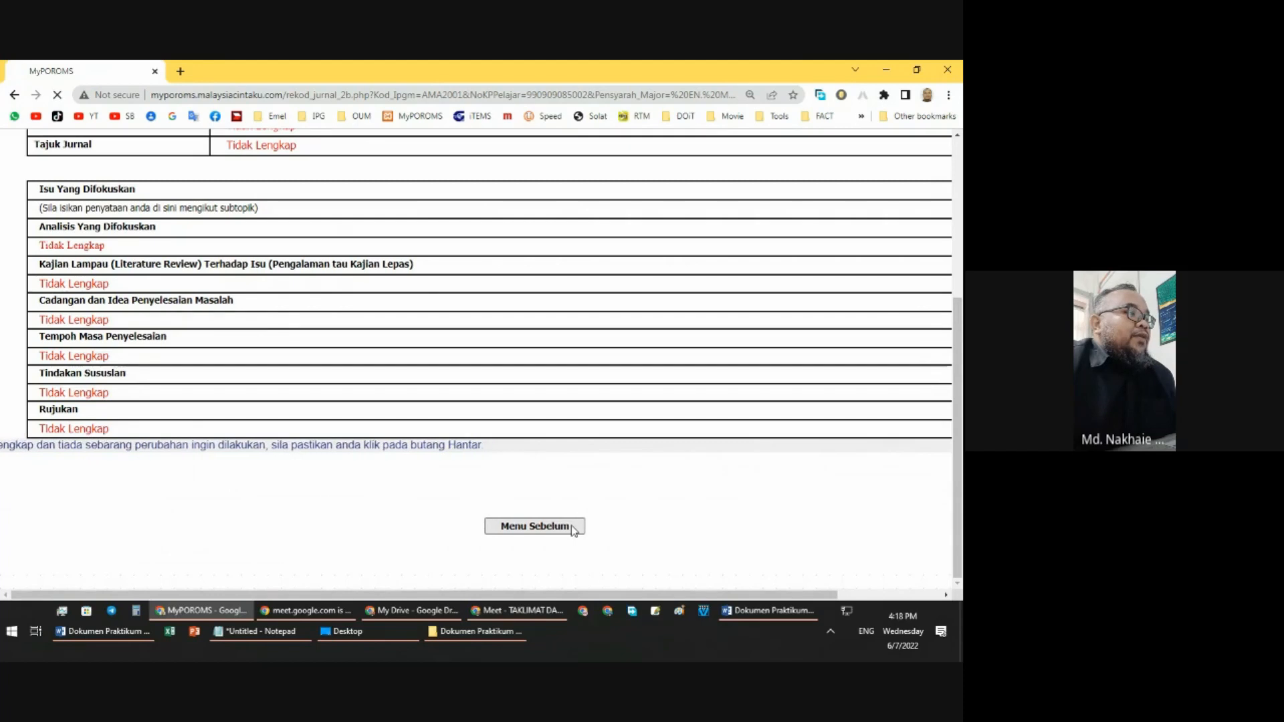
pyautogui.click(535, 526)
pyautogui.scroll(-1, 433, 390)
pyautogui.scroll(-15, 435, 394)
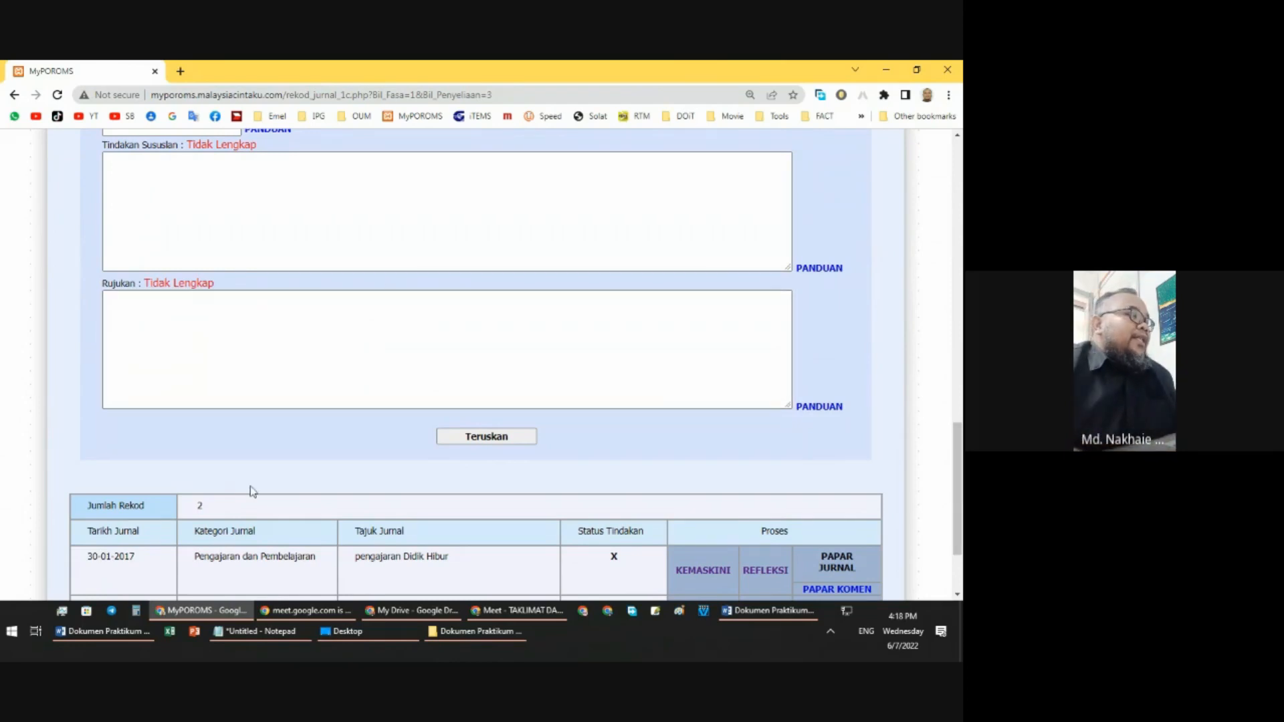
pyautogui.click(128, 639)
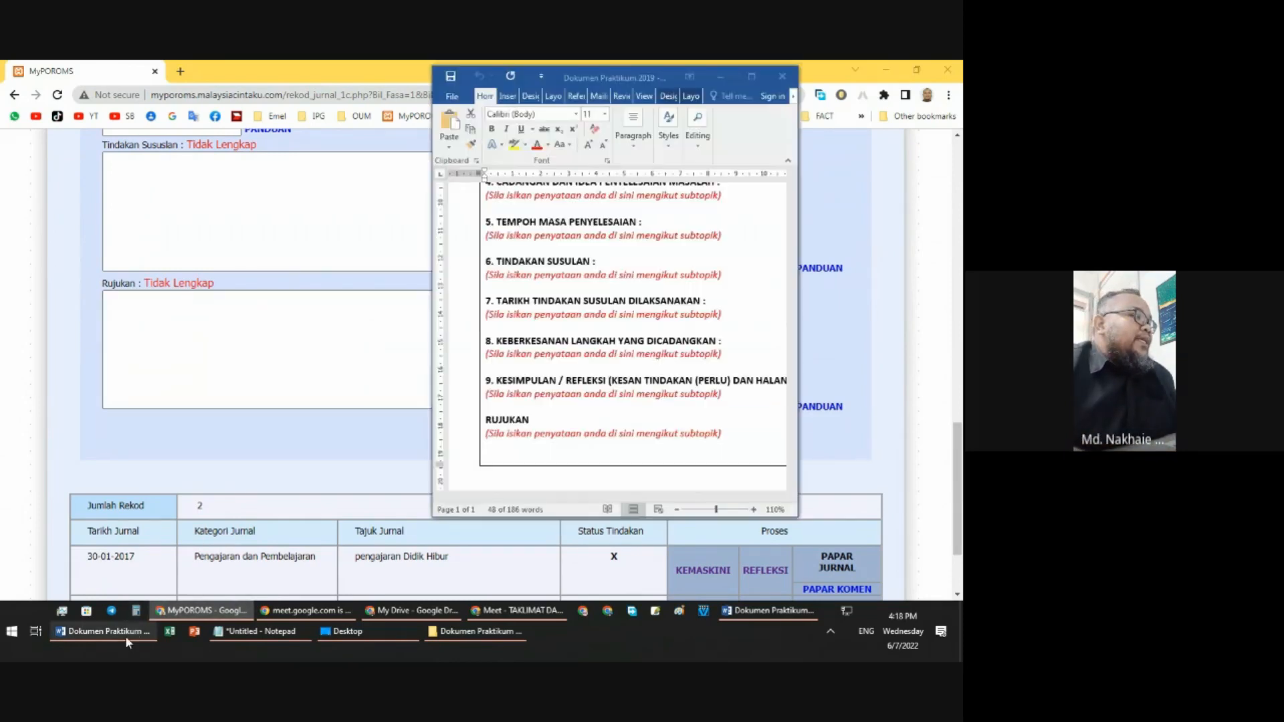
pyautogui.click(454, 269)
pyautogui.click(515, 305)
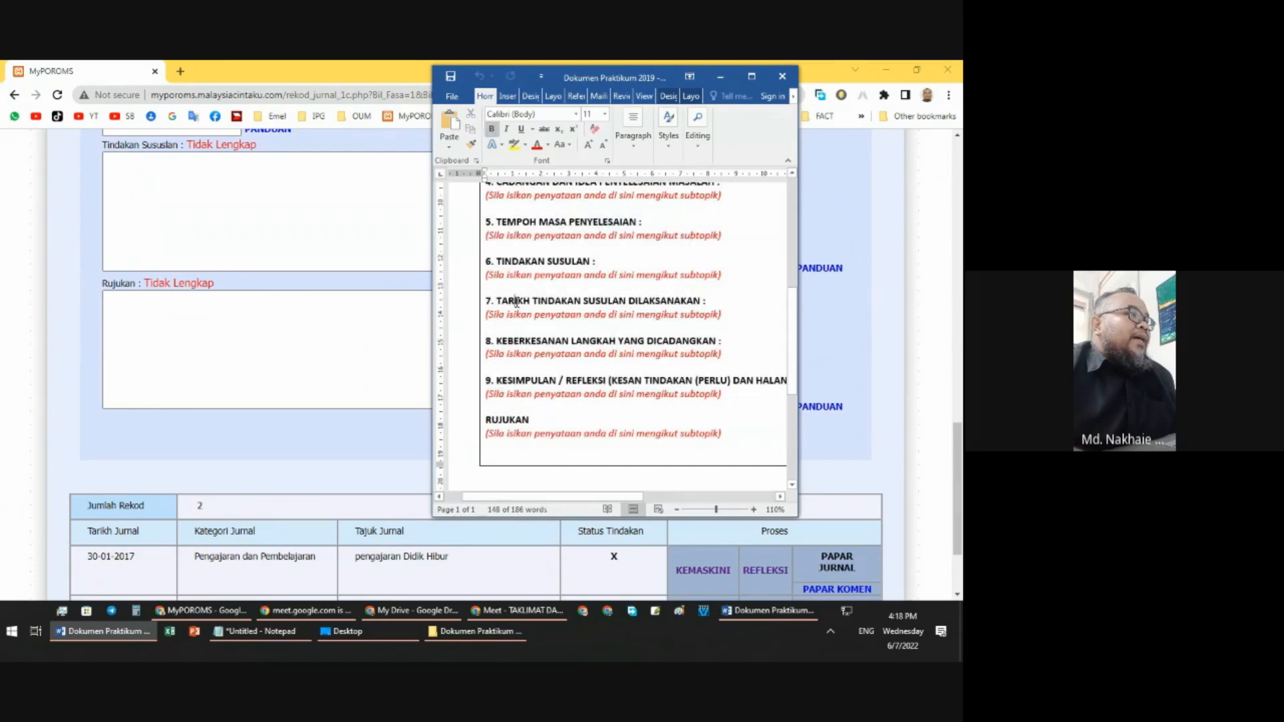
pyautogui.click(508, 352)
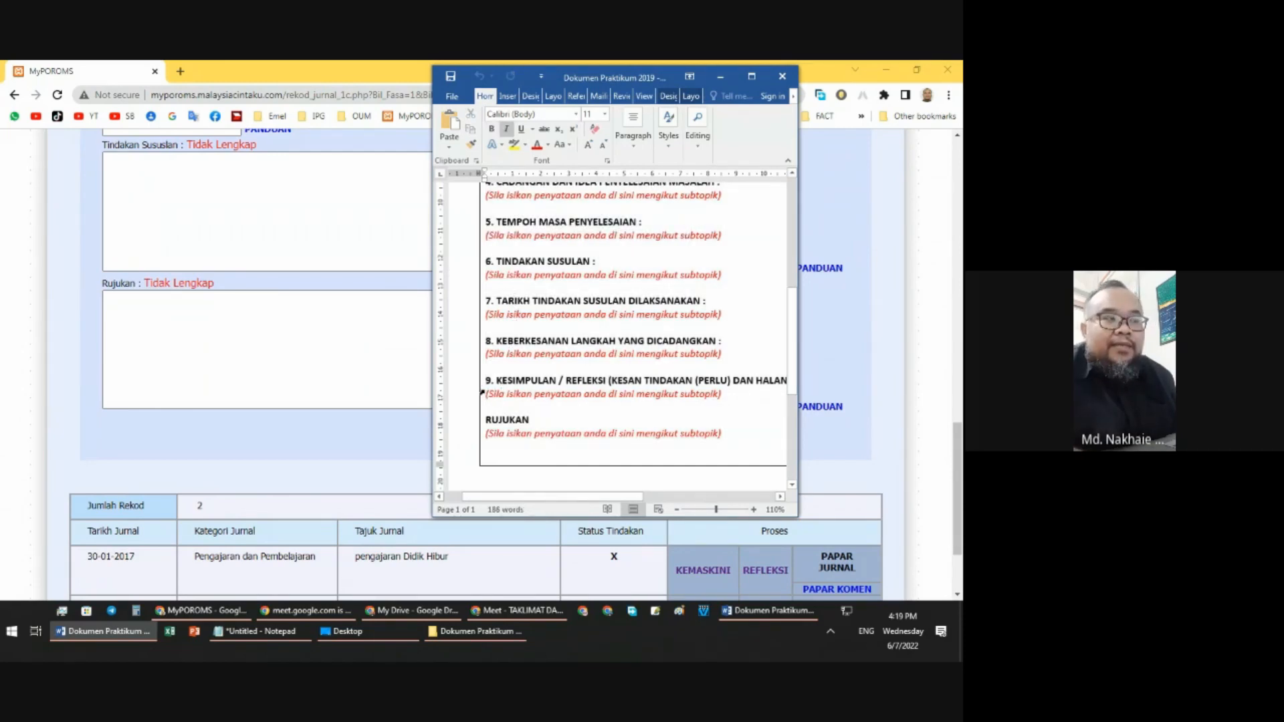
pyautogui.click(411, 455)
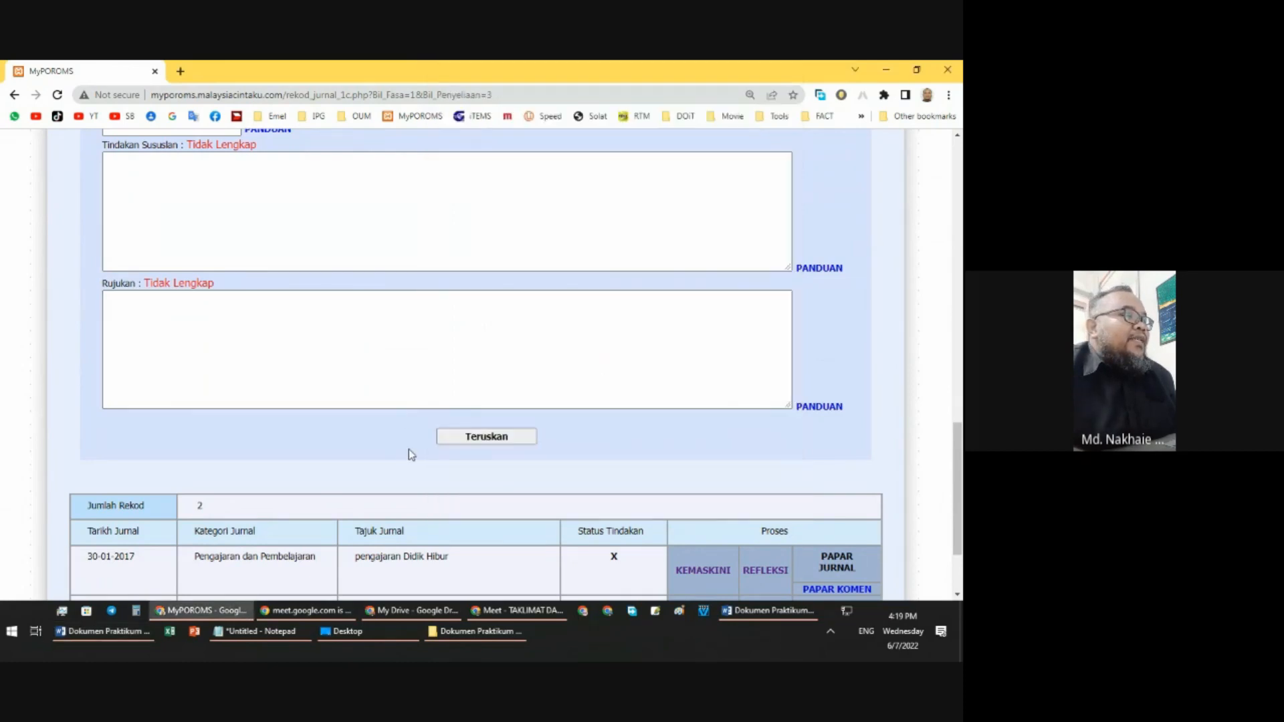
pyautogui.scroll(-3, 410, 454)
pyautogui.scroll(10, 407, 447)
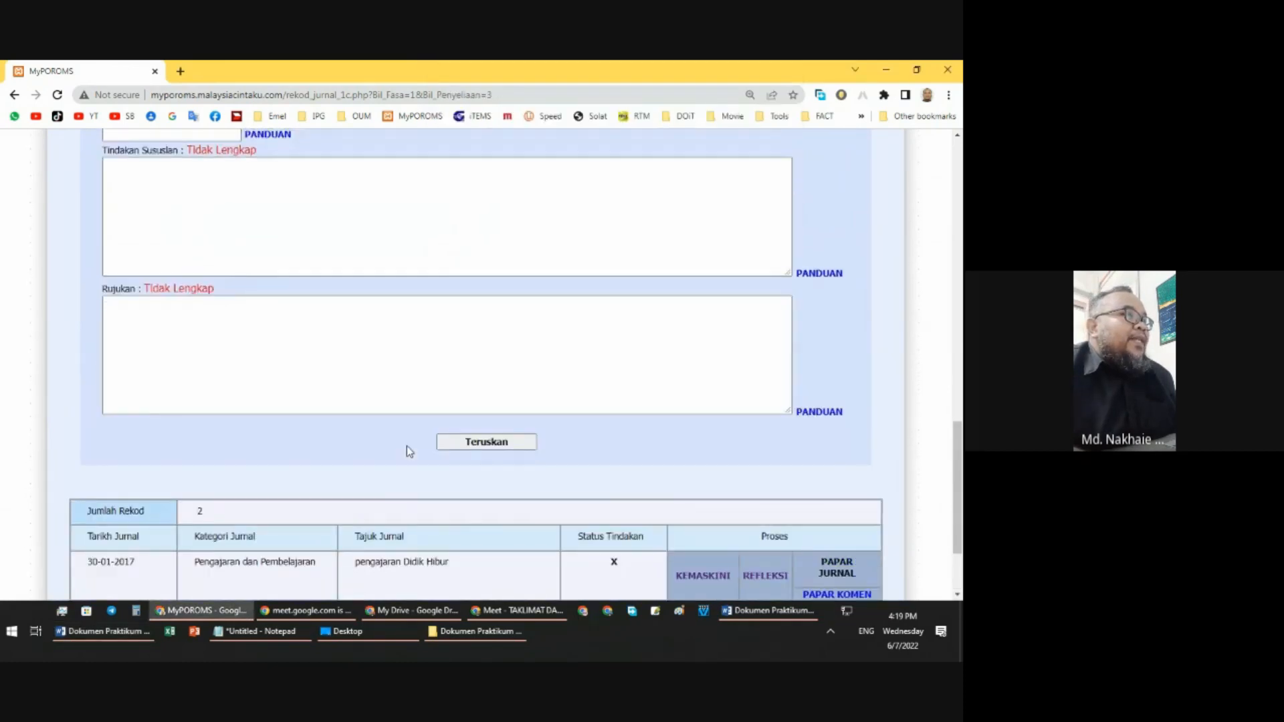
pyautogui.scroll(-10, 404, 438)
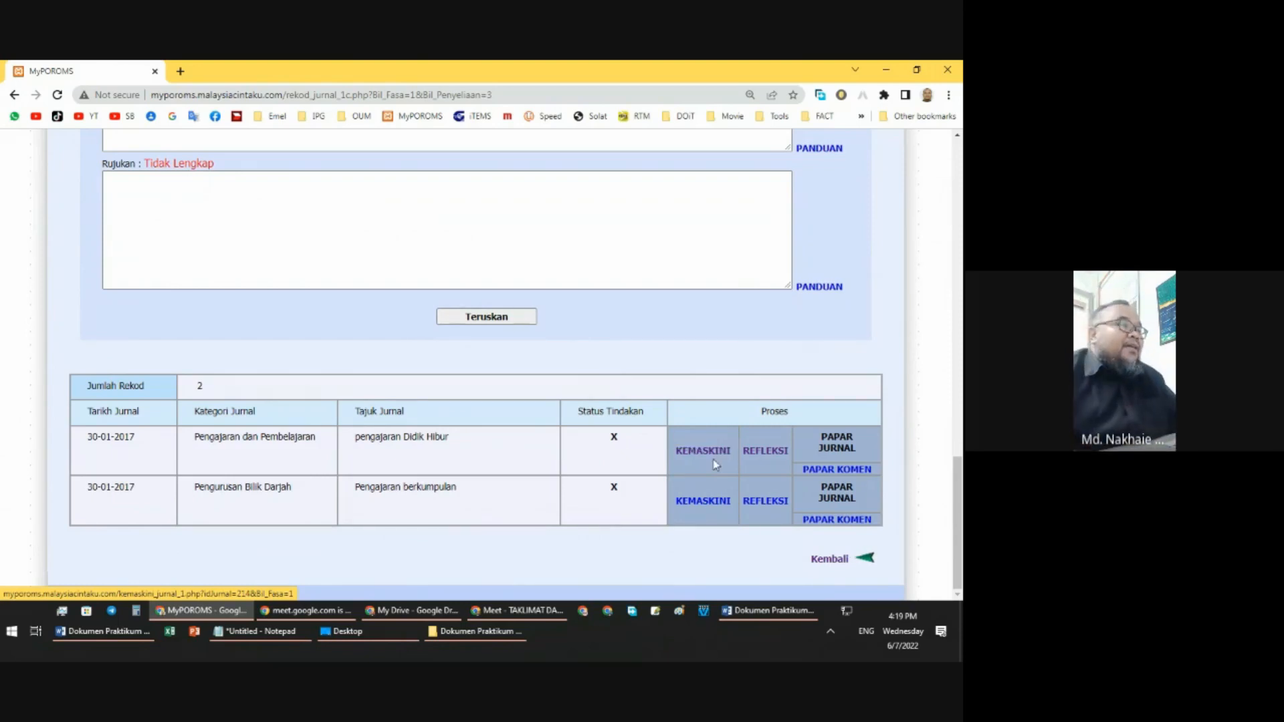
# Step: Open the pengajaran Didik Hibur reflection form and compare its fields with the Word template
pyautogui.click(766, 452)
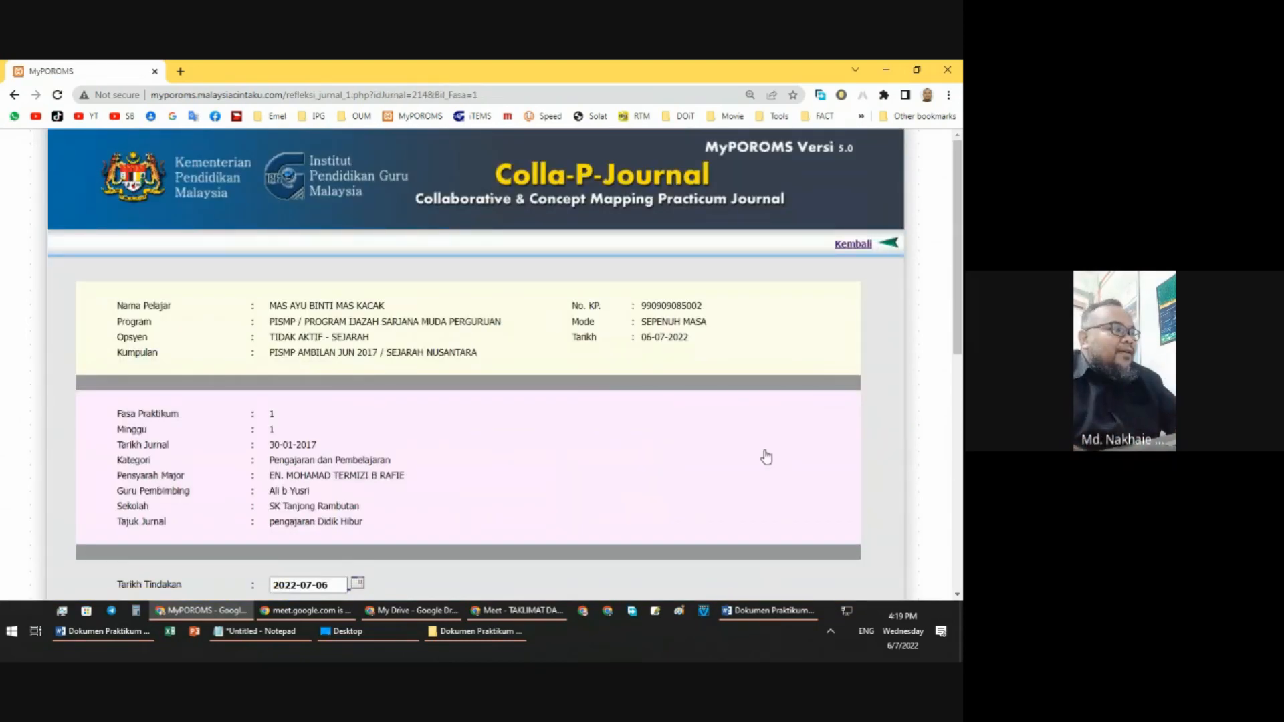
pyautogui.scroll(-7, 766, 457)
pyautogui.scroll(1, 766, 457)
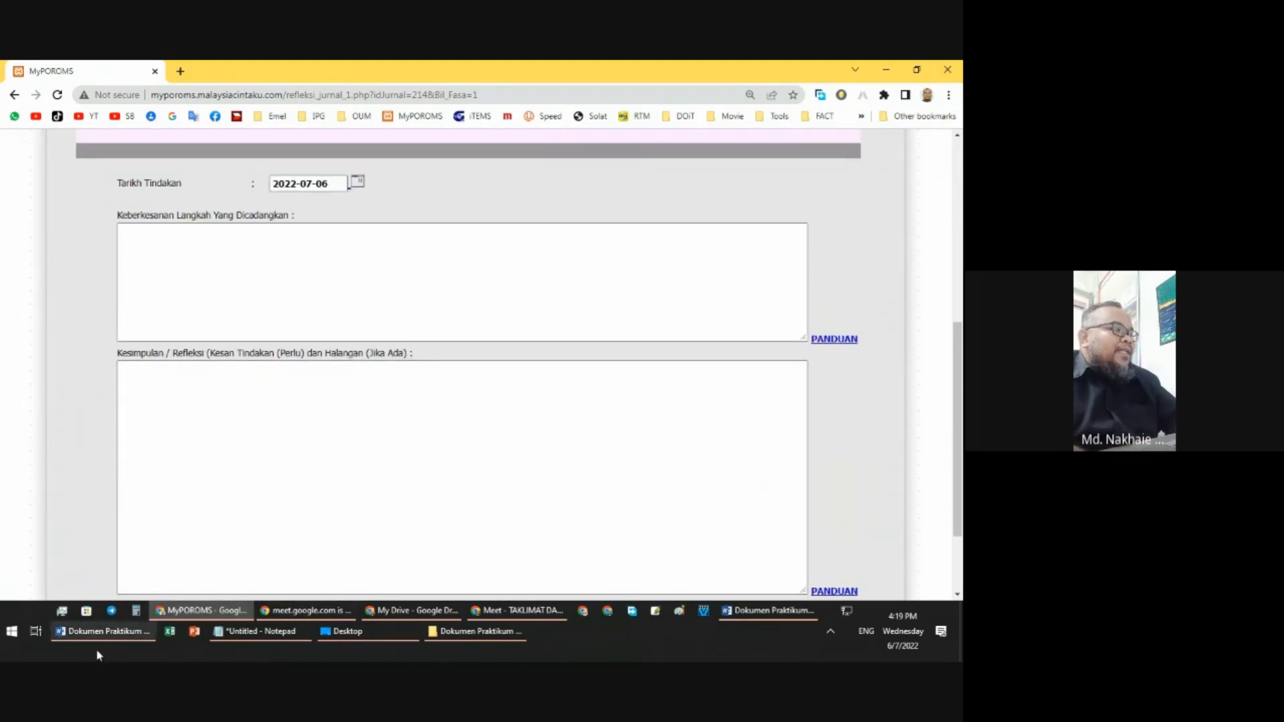
pyautogui.click(100, 633)
pyautogui.click(524, 301)
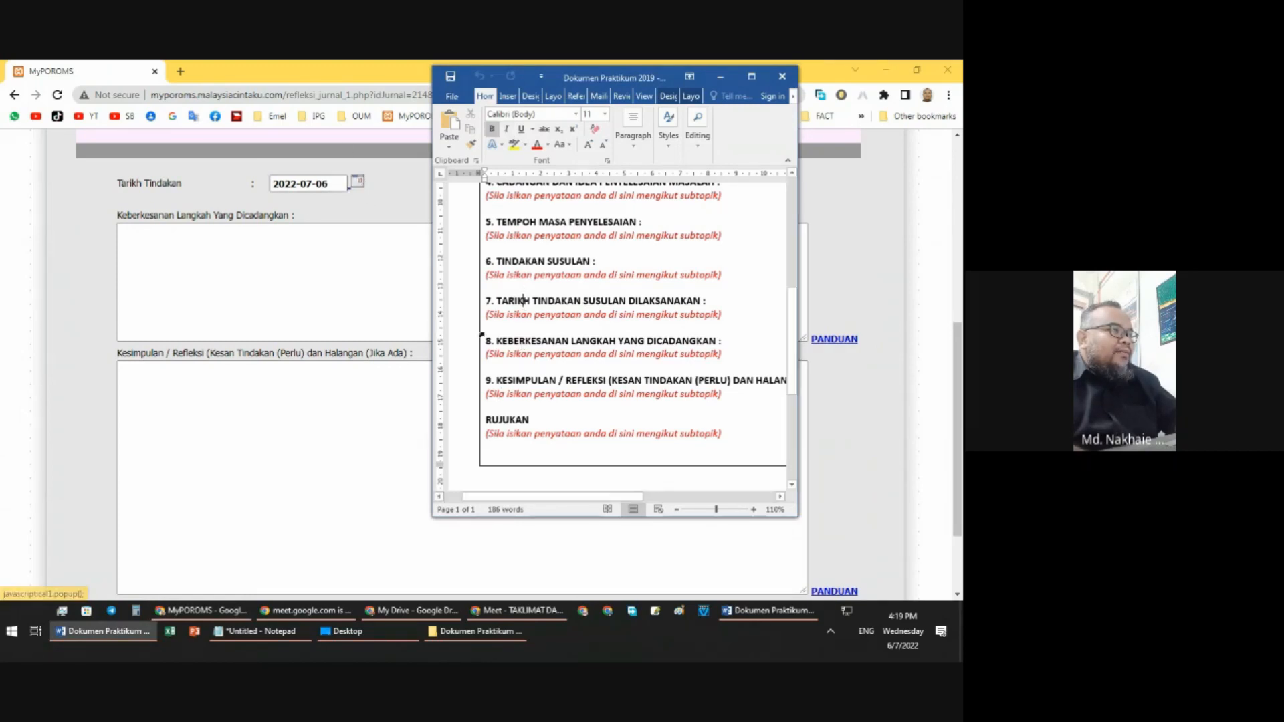
pyautogui.click(261, 250)
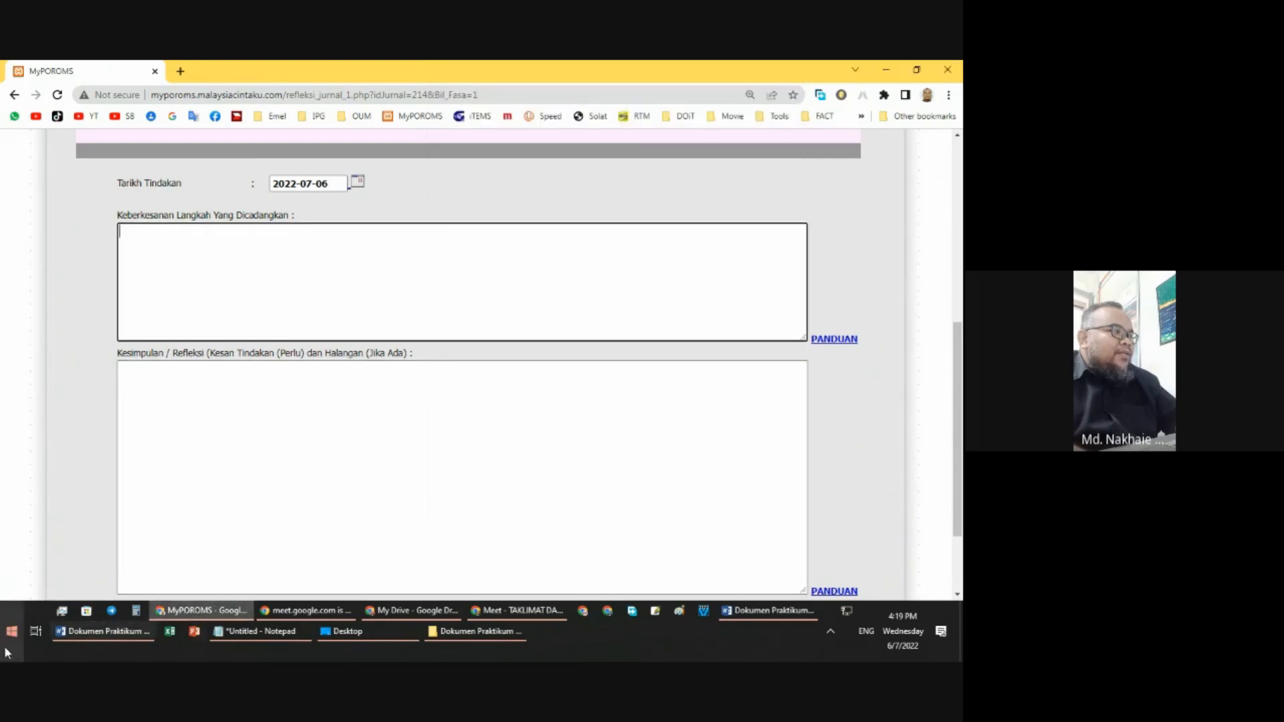
pyautogui.click(100, 631)
# Step: Fill the conclusion and reflection box, save the reflection, and dismiss the confirmation
pyautogui.click(172, 460)
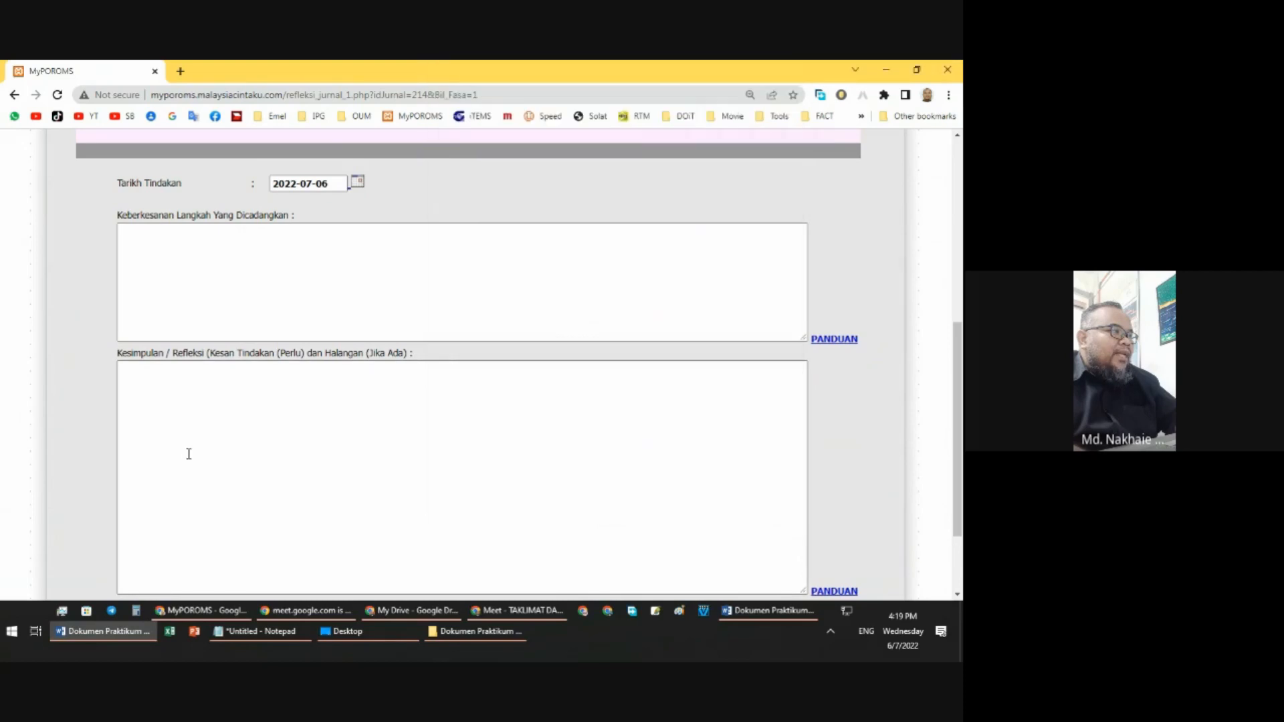
pyautogui.scroll(-2, 186, 455)
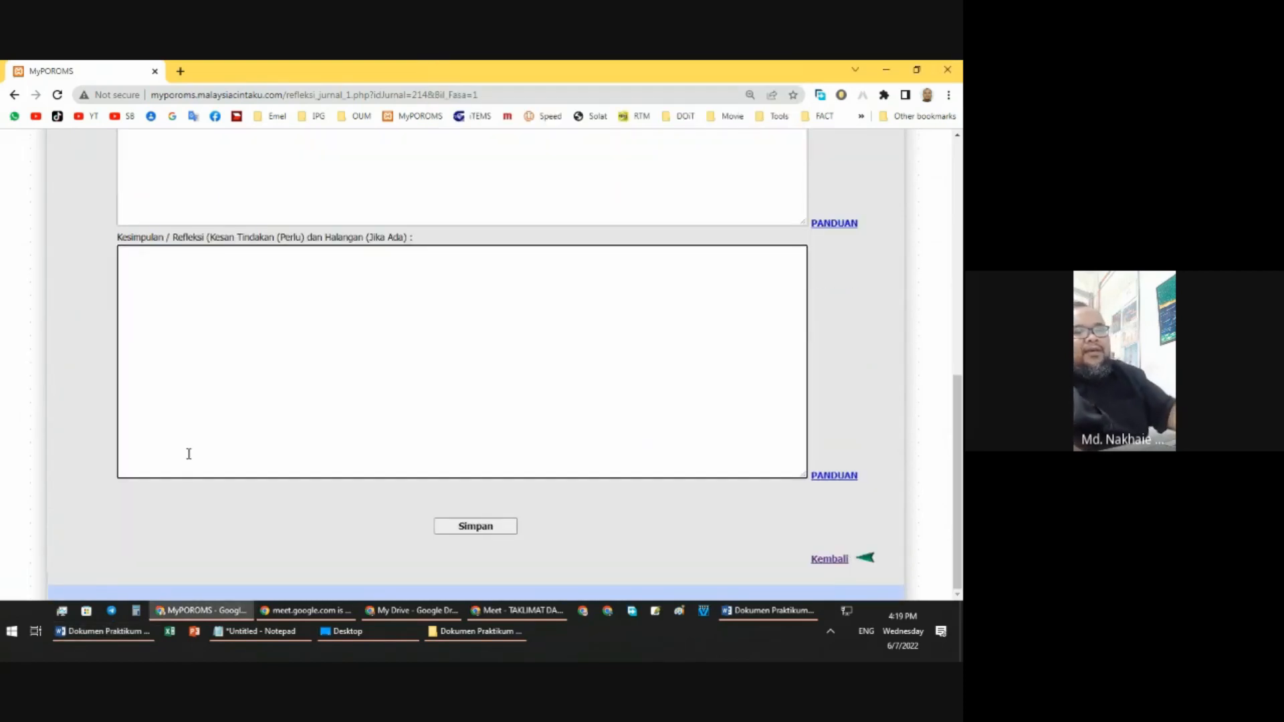
pyautogui.scroll(1, 188, 455)
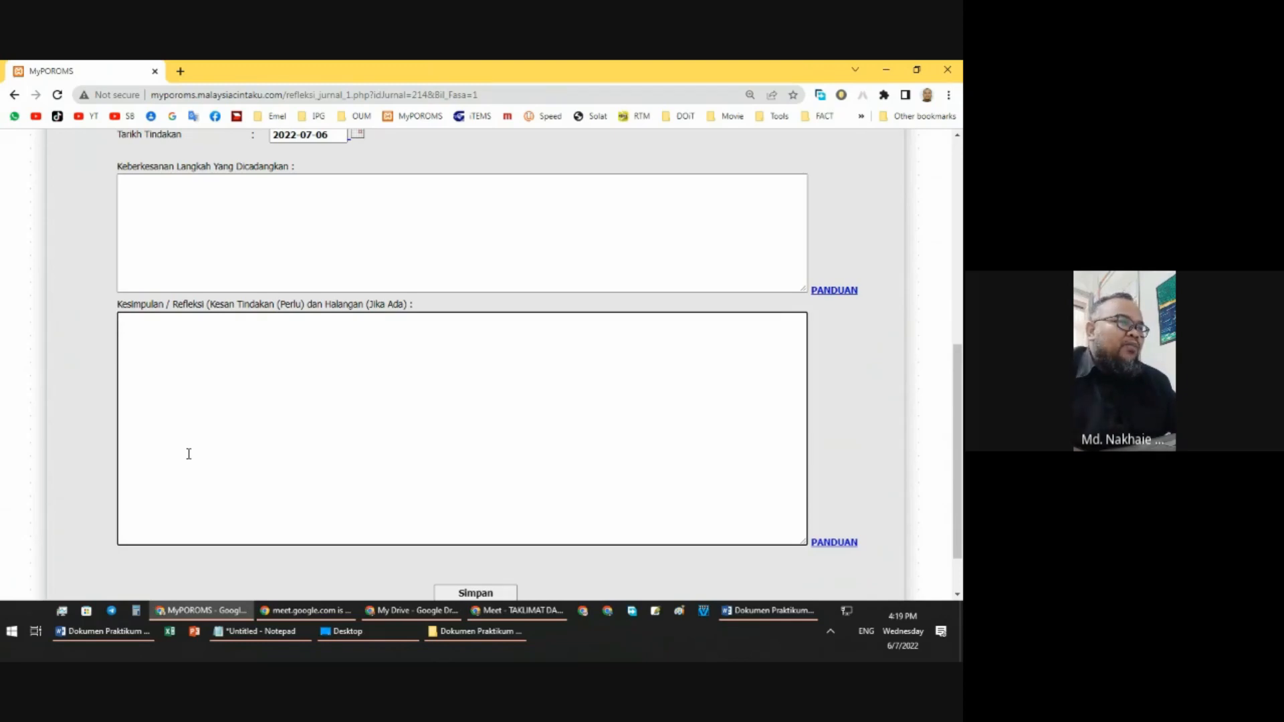
pyautogui.scroll(-1, 188, 454)
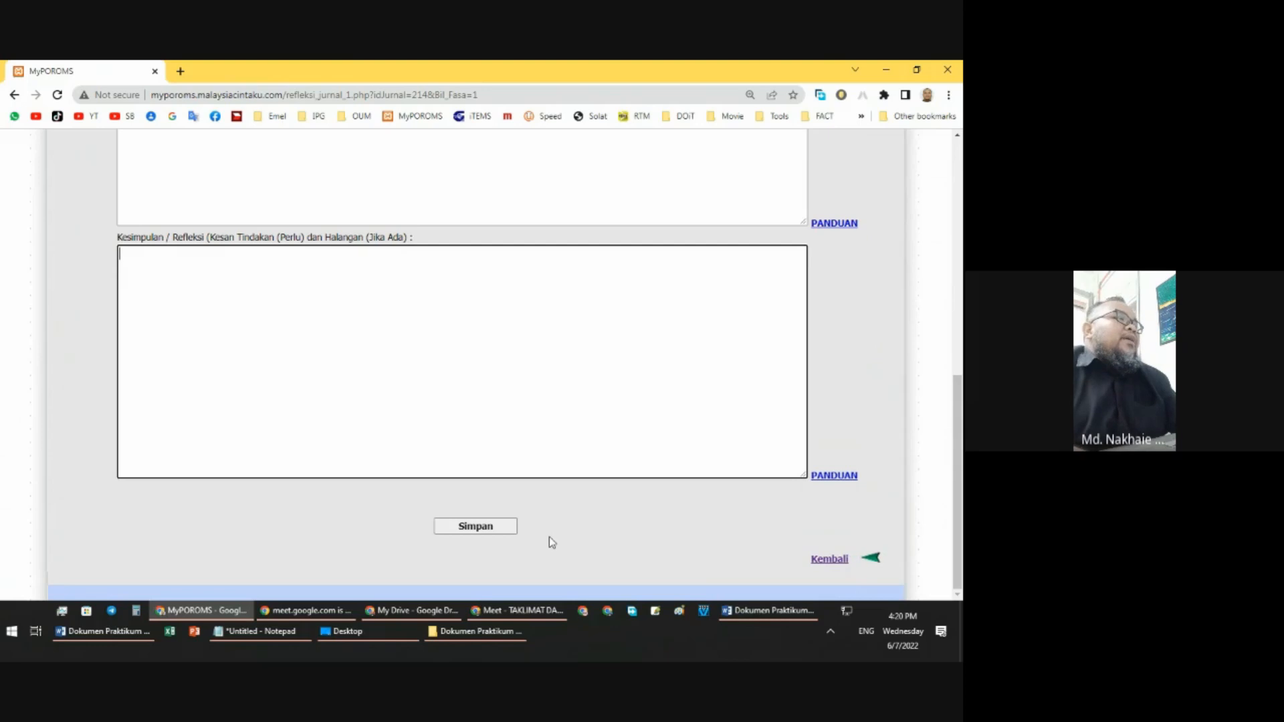
pyautogui.click(503, 531)
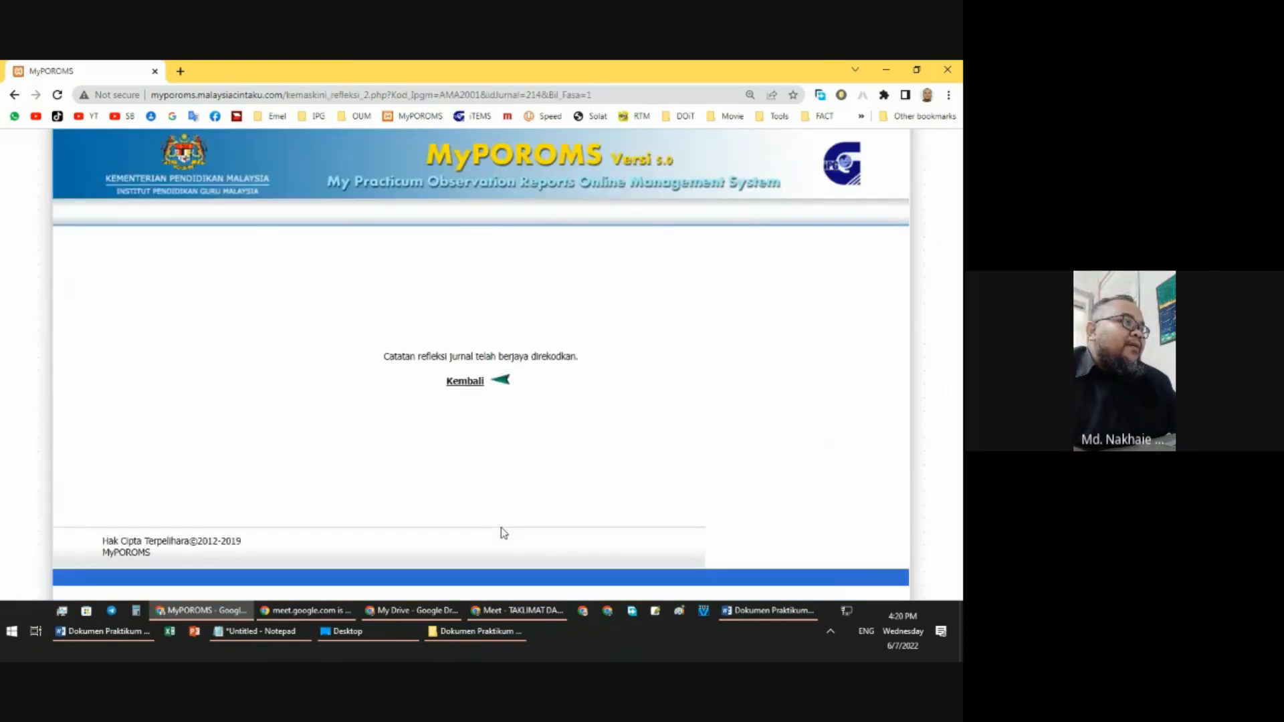
pyautogui.click(468, 382)
# Step: Go back from the reflection form to the journal records list
pyautogui.scroll(-8, 468, 384)
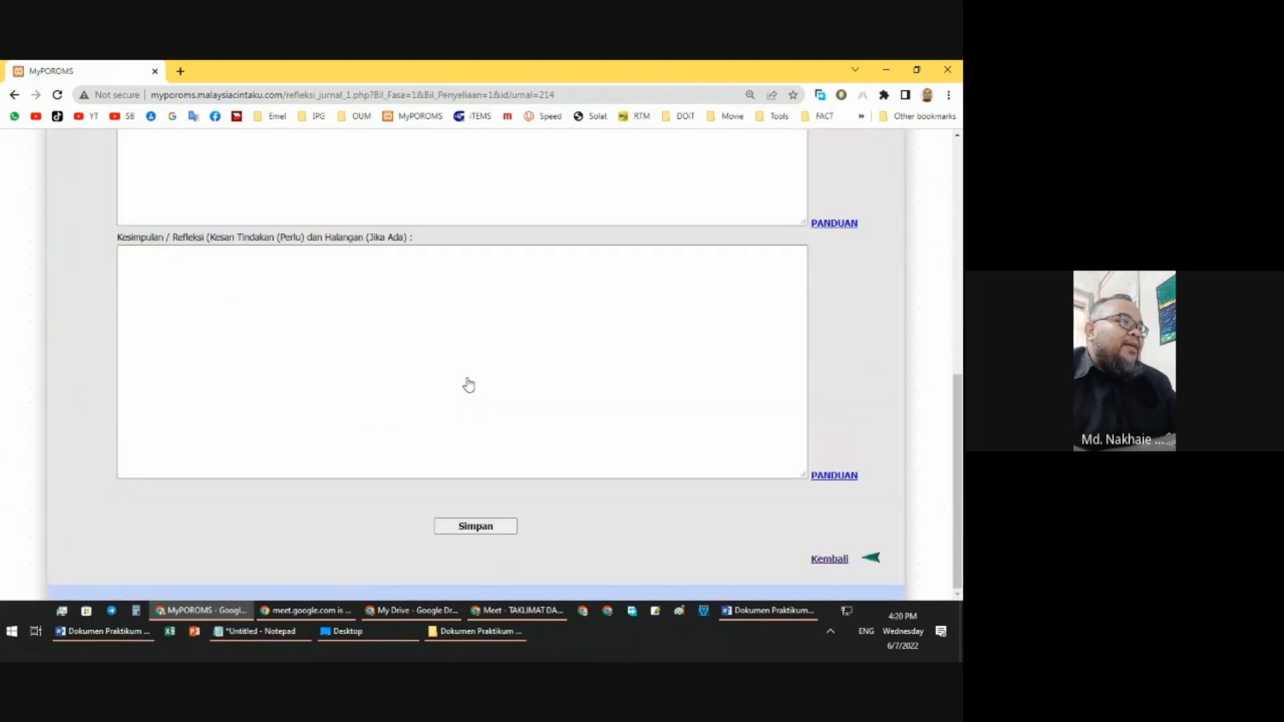
pyautogui.scroll(2, 582, 421)
pyautogui.scroll(-2, 576, 424)
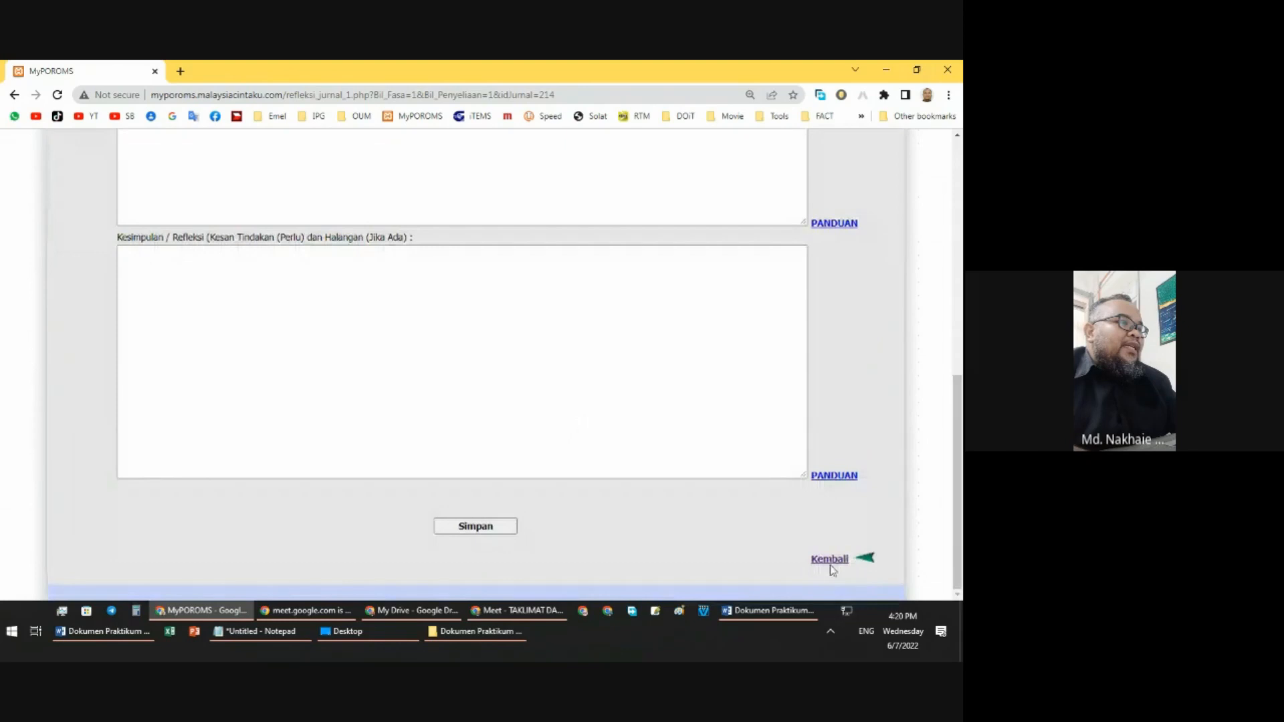
pyautogui.click(831, 566)
# Step: Display the full pengajaran Didik Hibur journal and scroll through all its sections
pyautogui.scroll(-10, 539, 466)
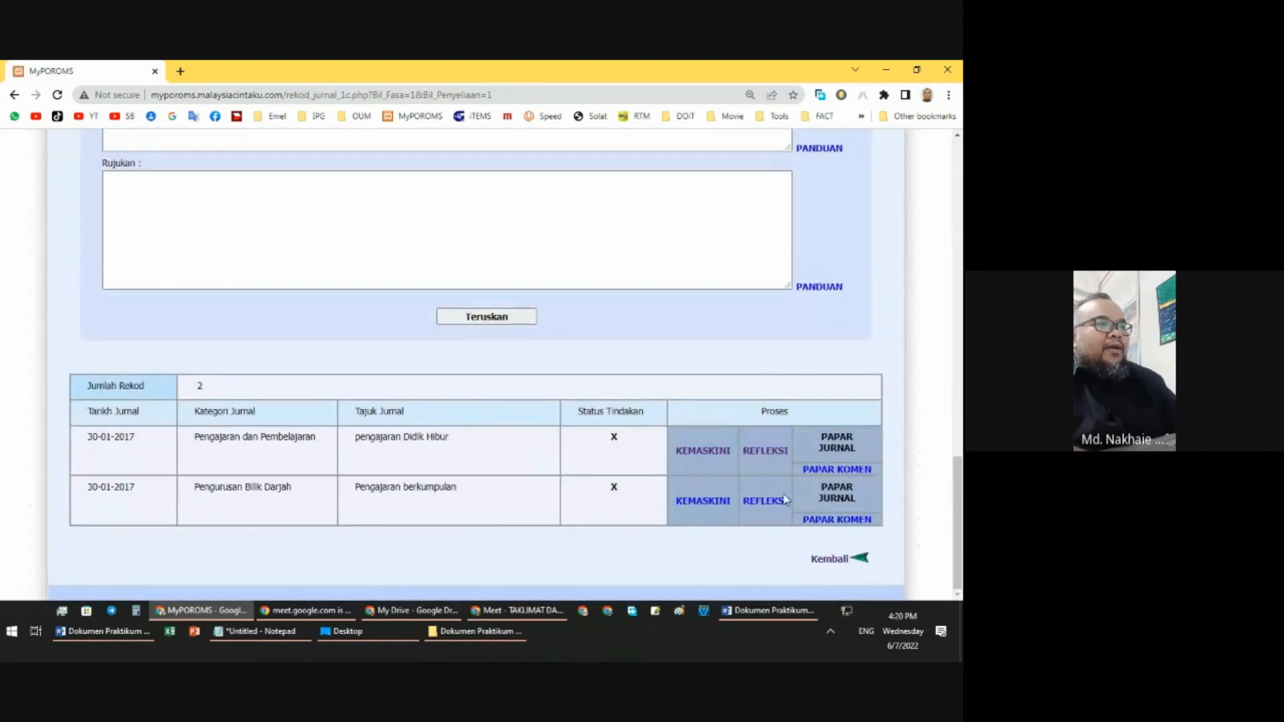
pyautogui.click(849, 449)
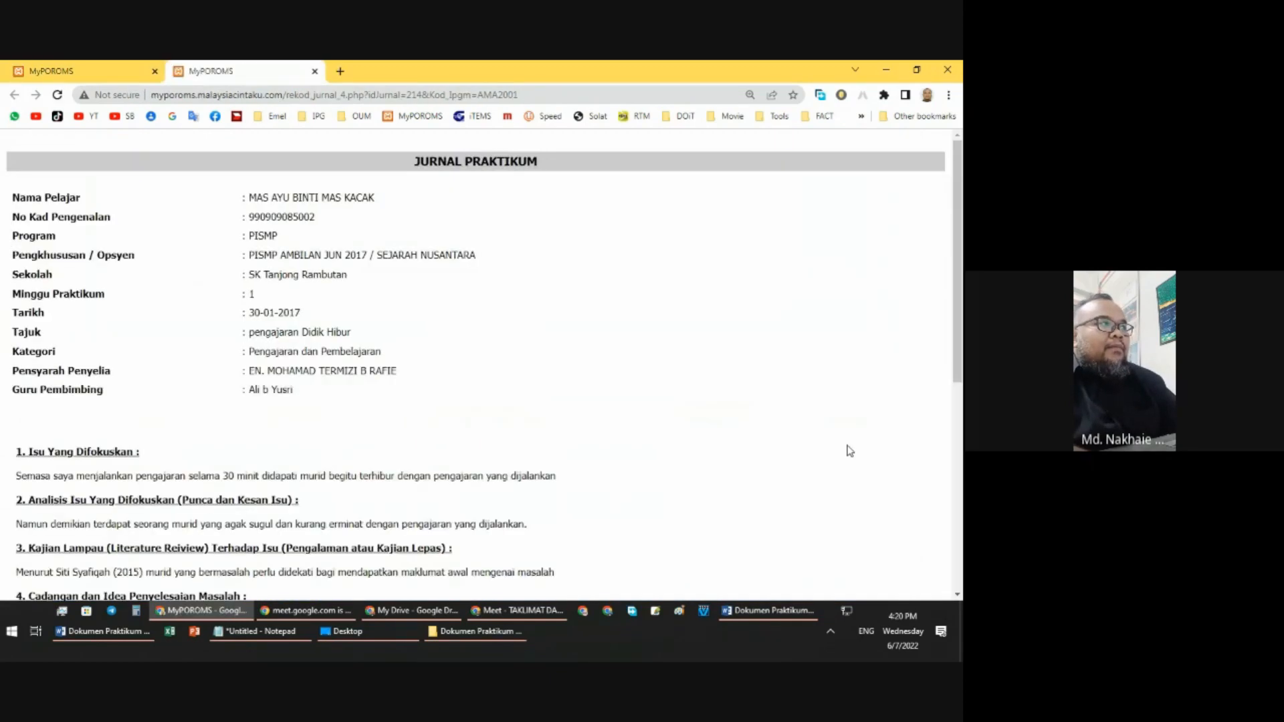
pyautogui.scroll(-6, 496, 381)
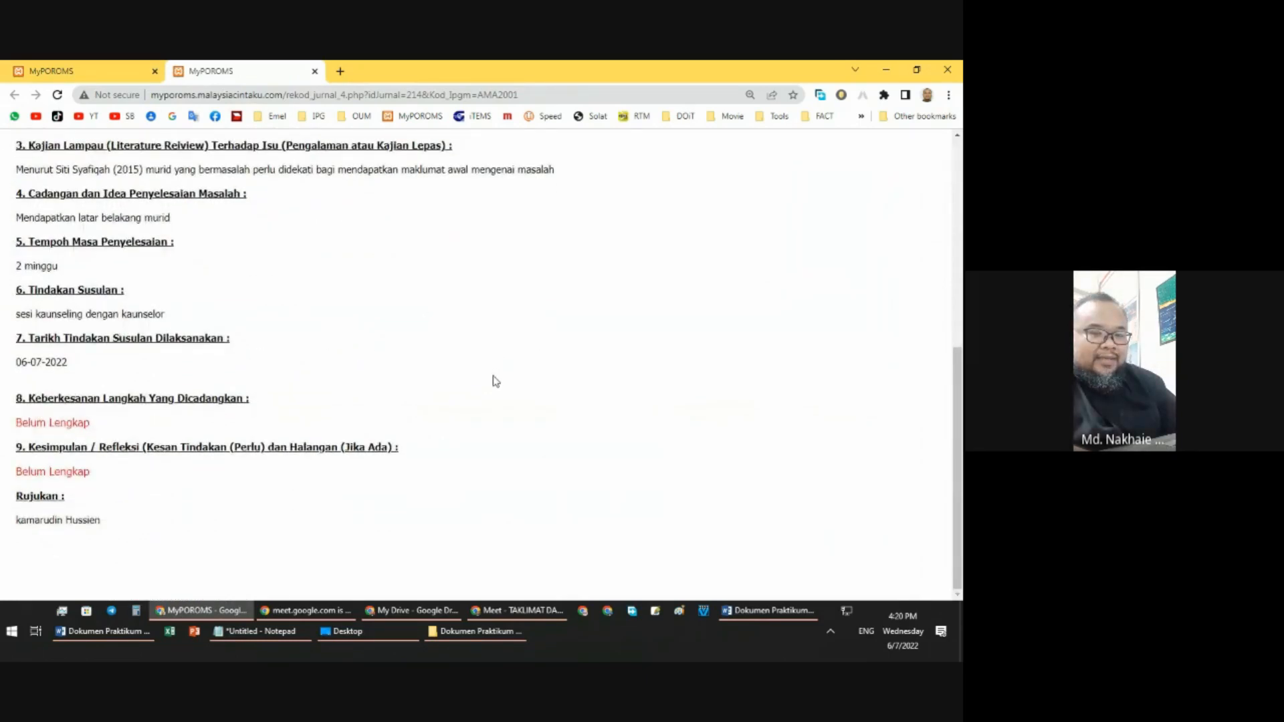
pyautogui.scroll(2, 496, 381)
pyautogui.scroll(-2, 496, 378)
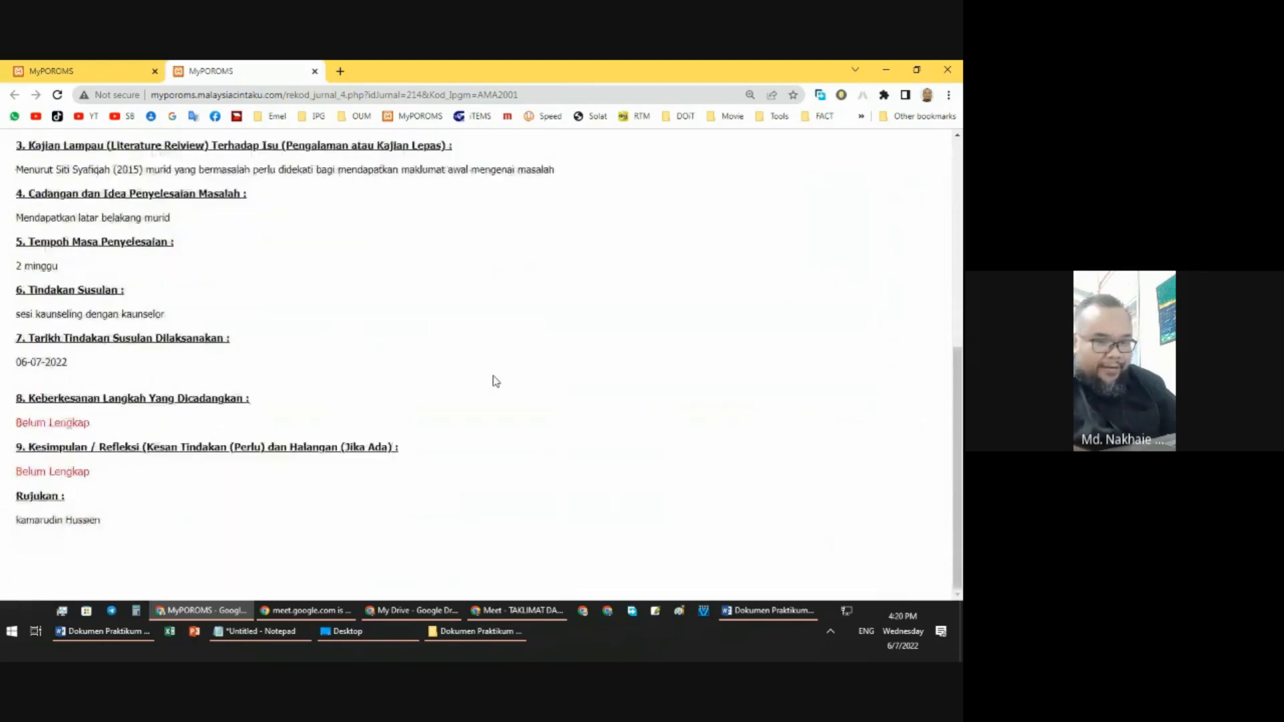
pyautogui.scroll(6, 494, 372)
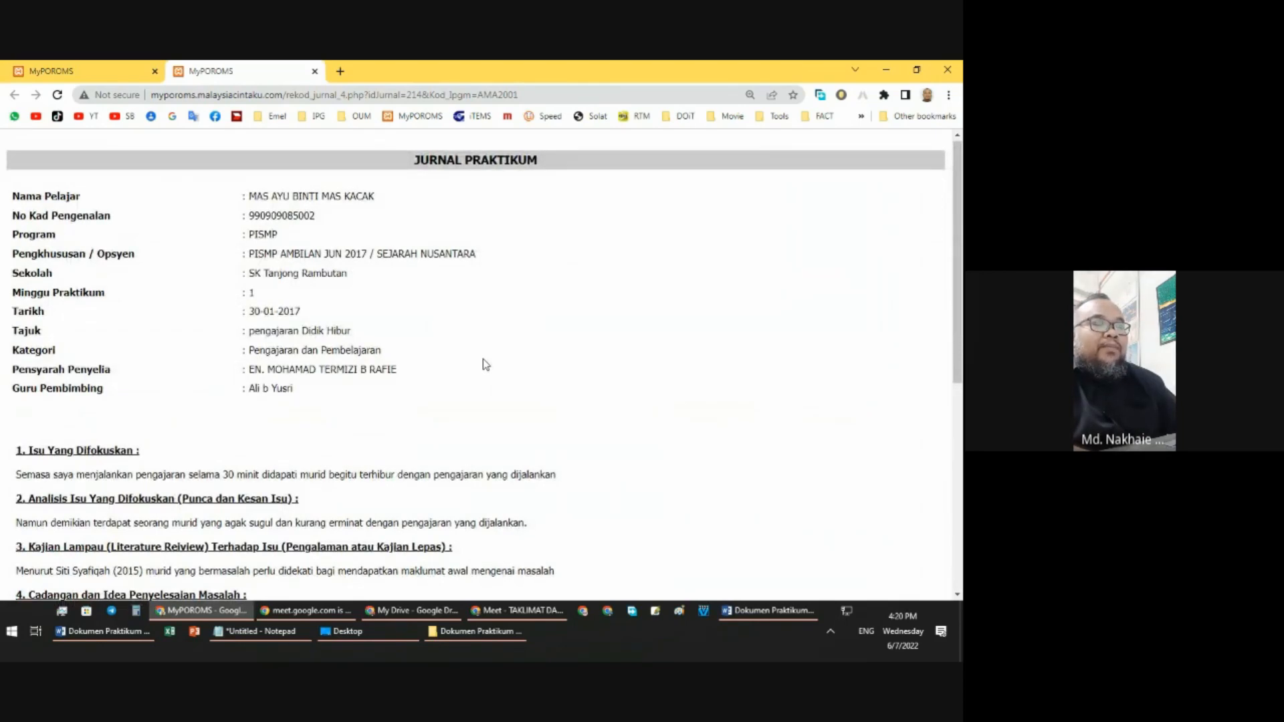
pyautogui.scroll(-4, 486, 365)
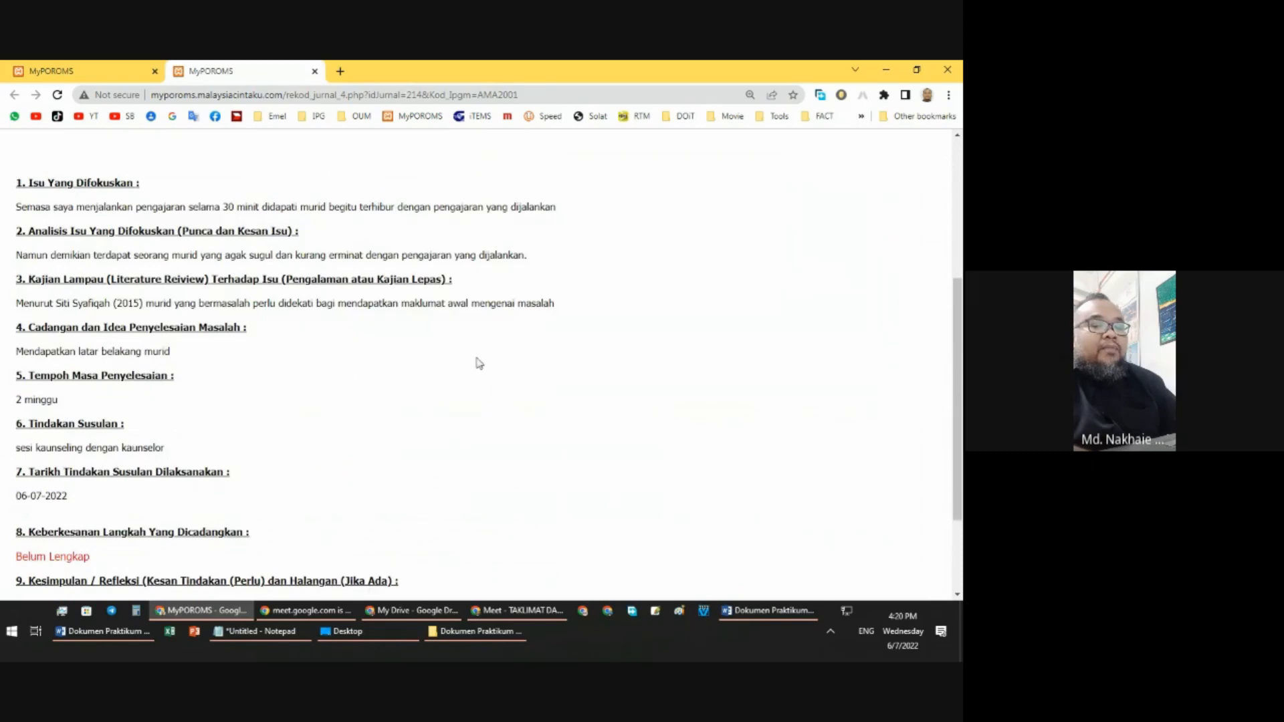
pyautogui.scroll(-2, 473, 360)
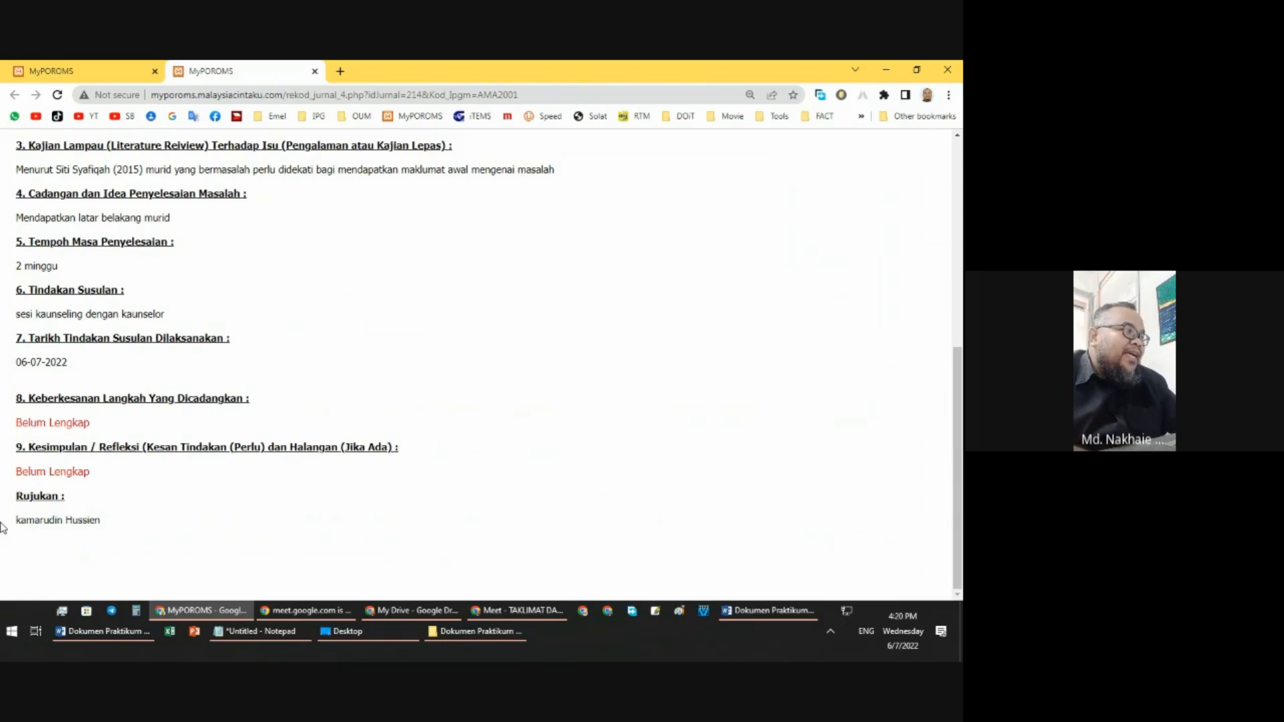
# Step: Close the journal view, check the first journal's supervisor comments (none yet), then close that tab
pyautogui.click(317, 71)
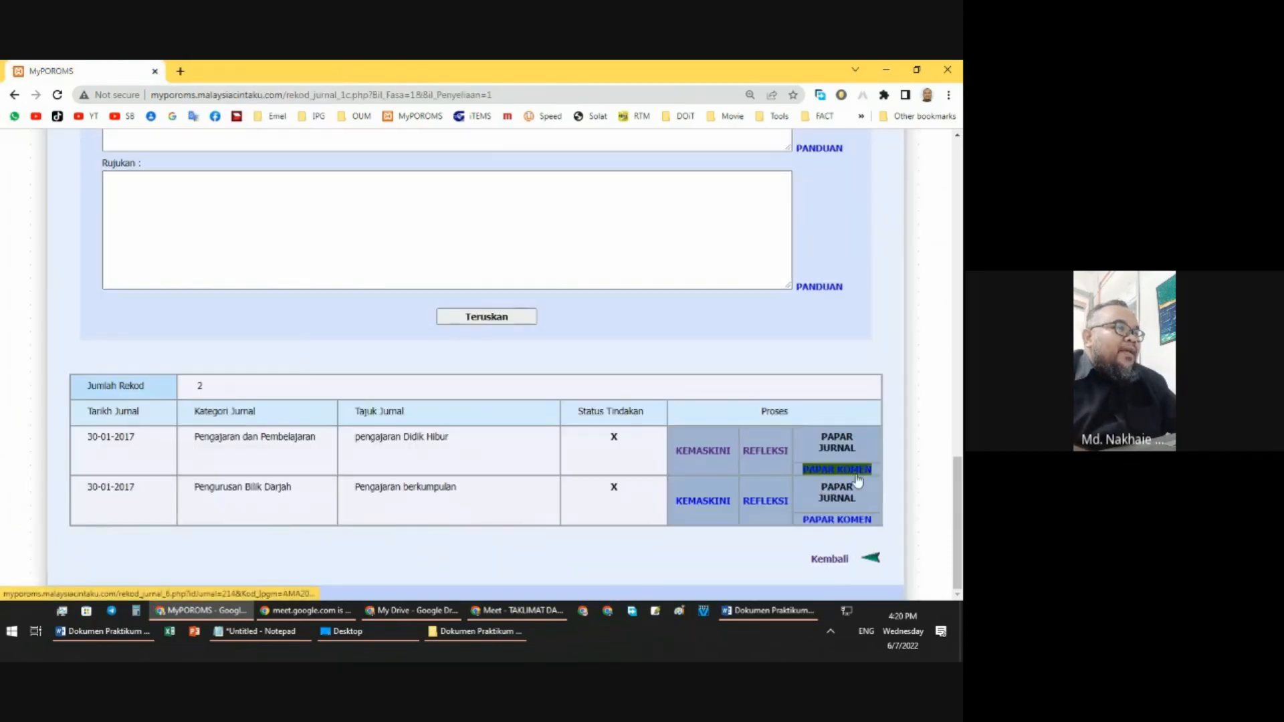
pyautogui.click(856, 472)
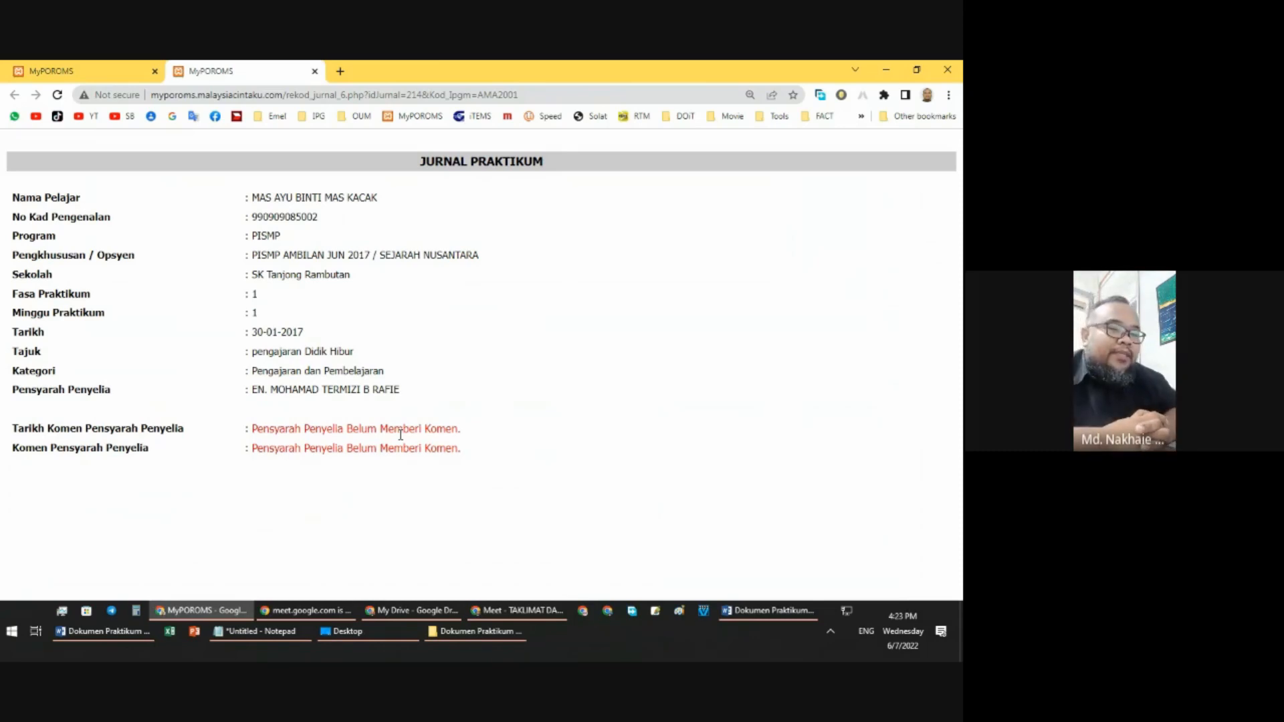
pyautogui.hotkey('ctrl', 'w')
# Step: Return to MENU UTAMA and open the Kata Laluan (MENGUBAH KATA LALUAN) page
pyautogui.scroll(15, 528, 267)
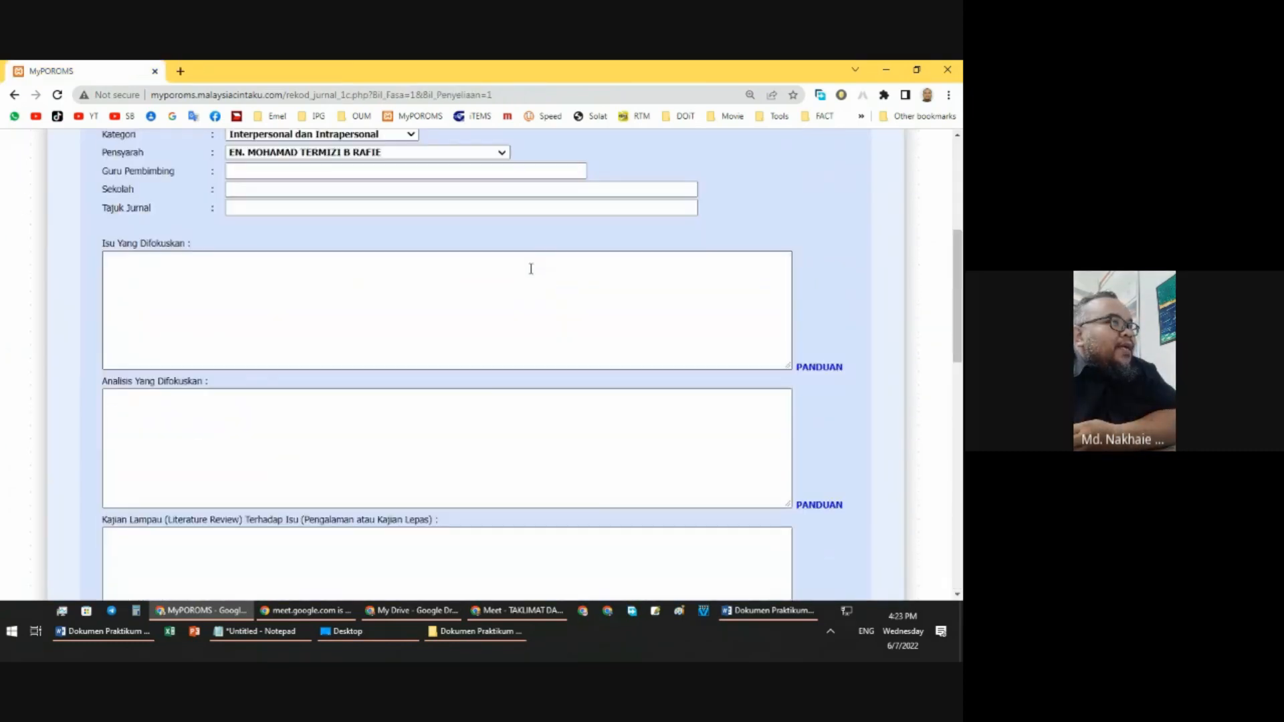
pyautogui.click(80, 163)
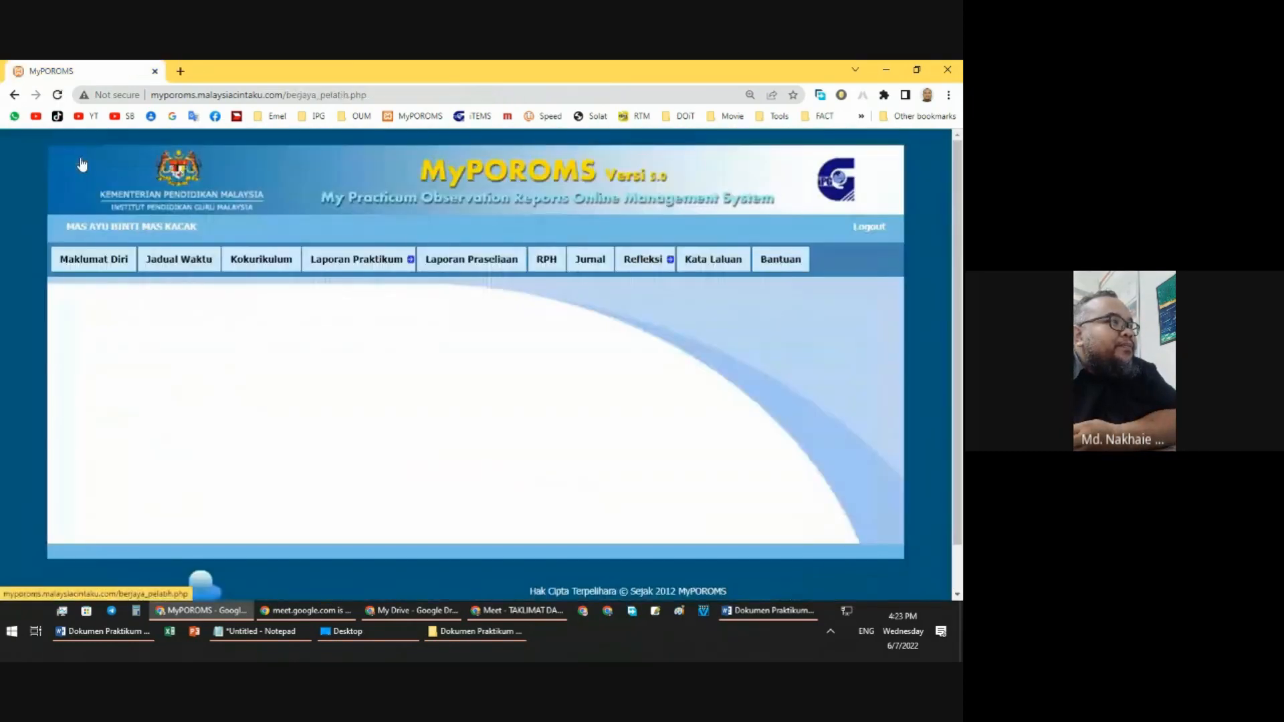
pyautogui.click(638, 263)
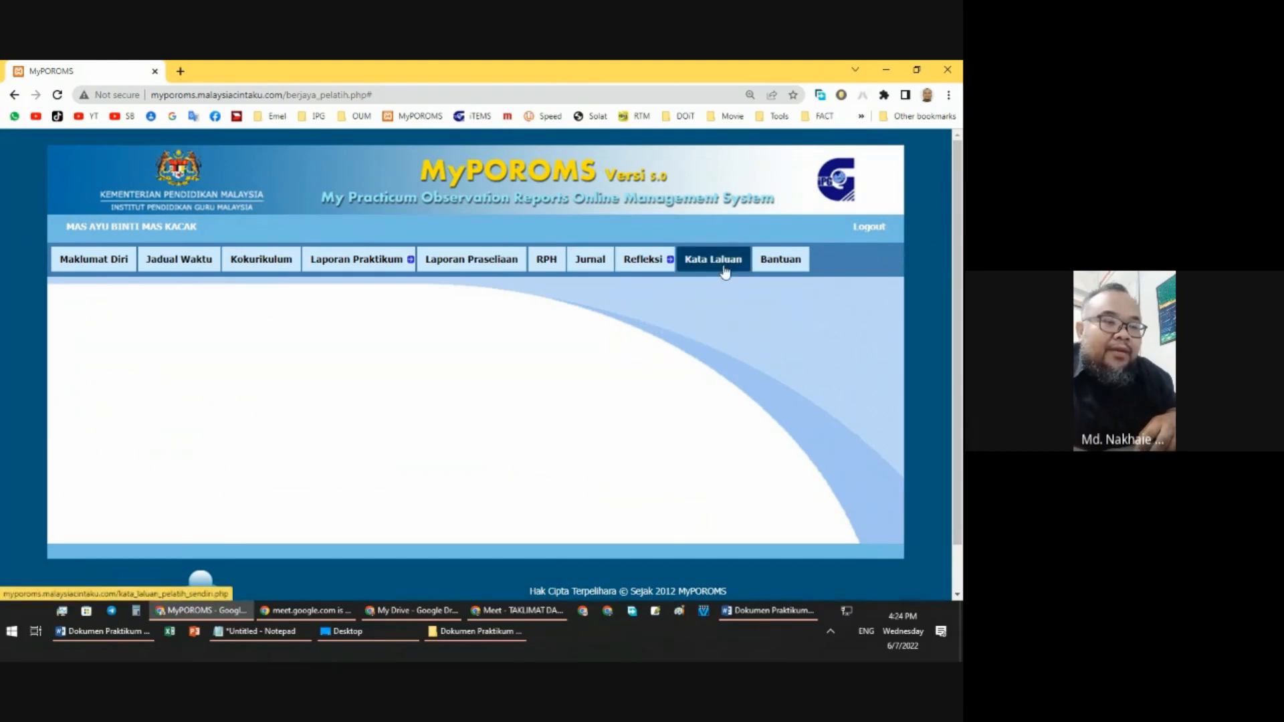
pyautogui.click(725, 267)
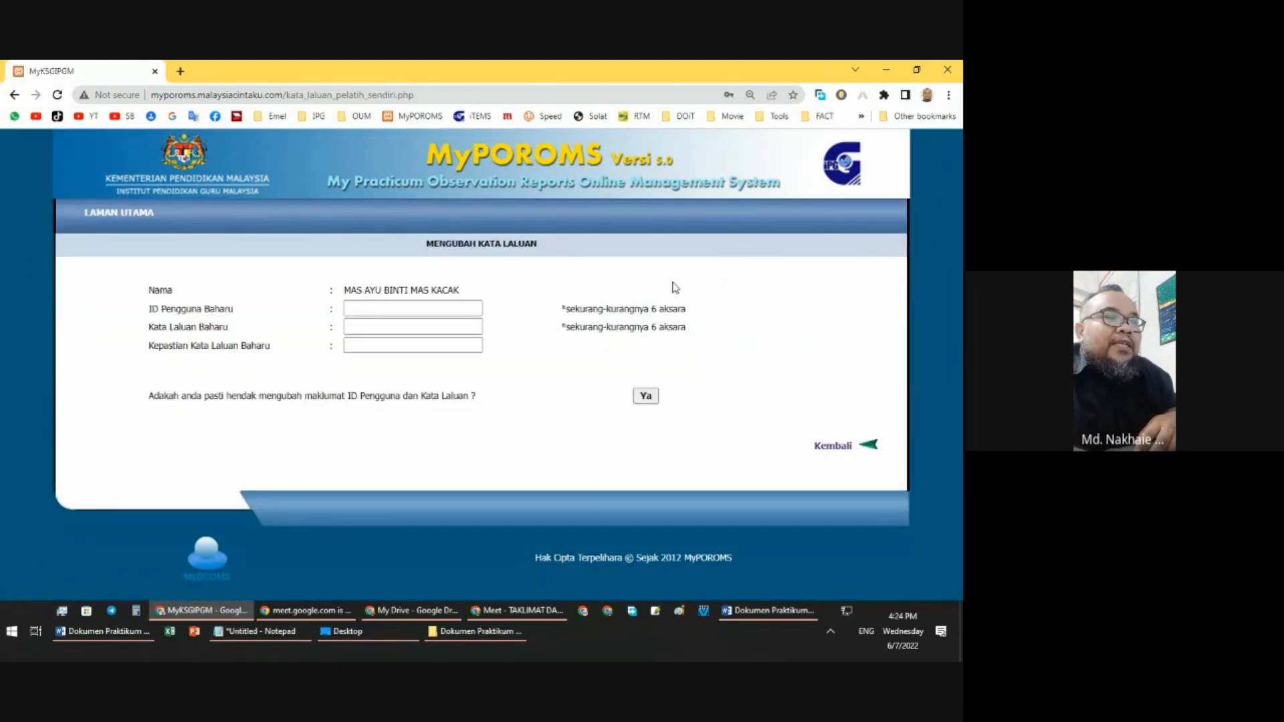
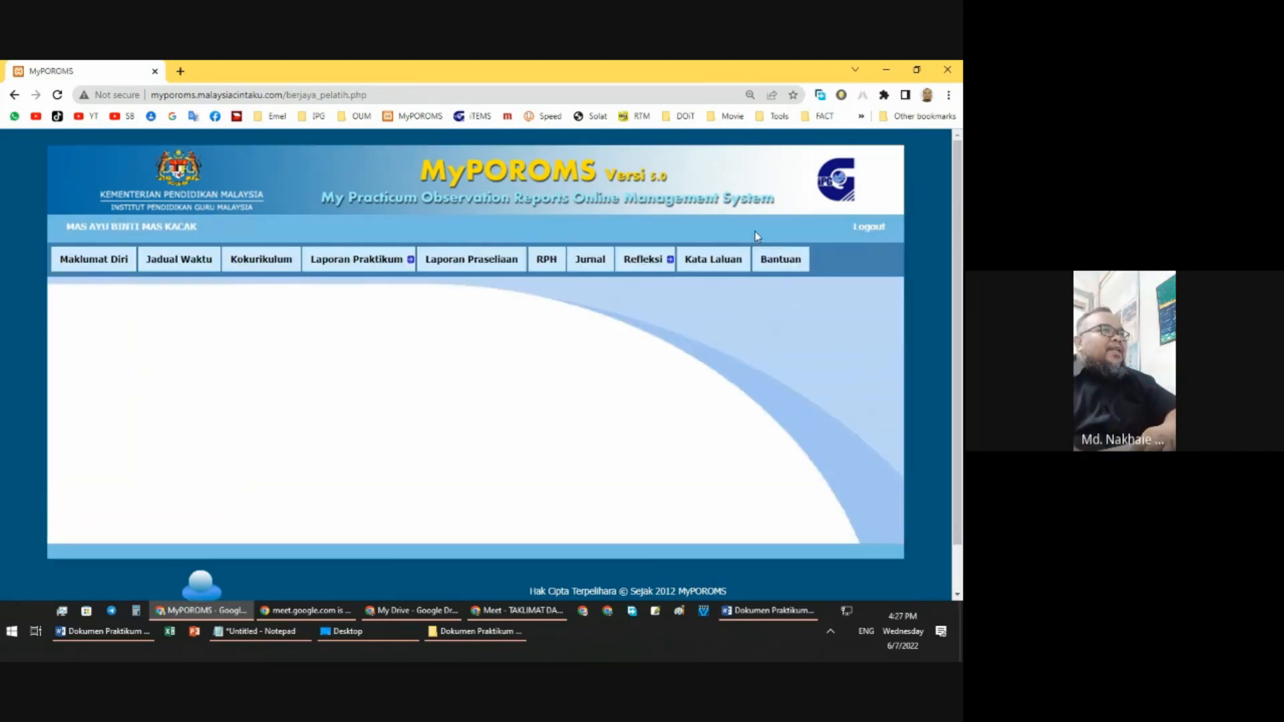
# Step: Start downloading the student manual Manual_Pengguna_Pelajar.pdf from Bantuan, then cancel the download
pyautogui.click(786, 263)
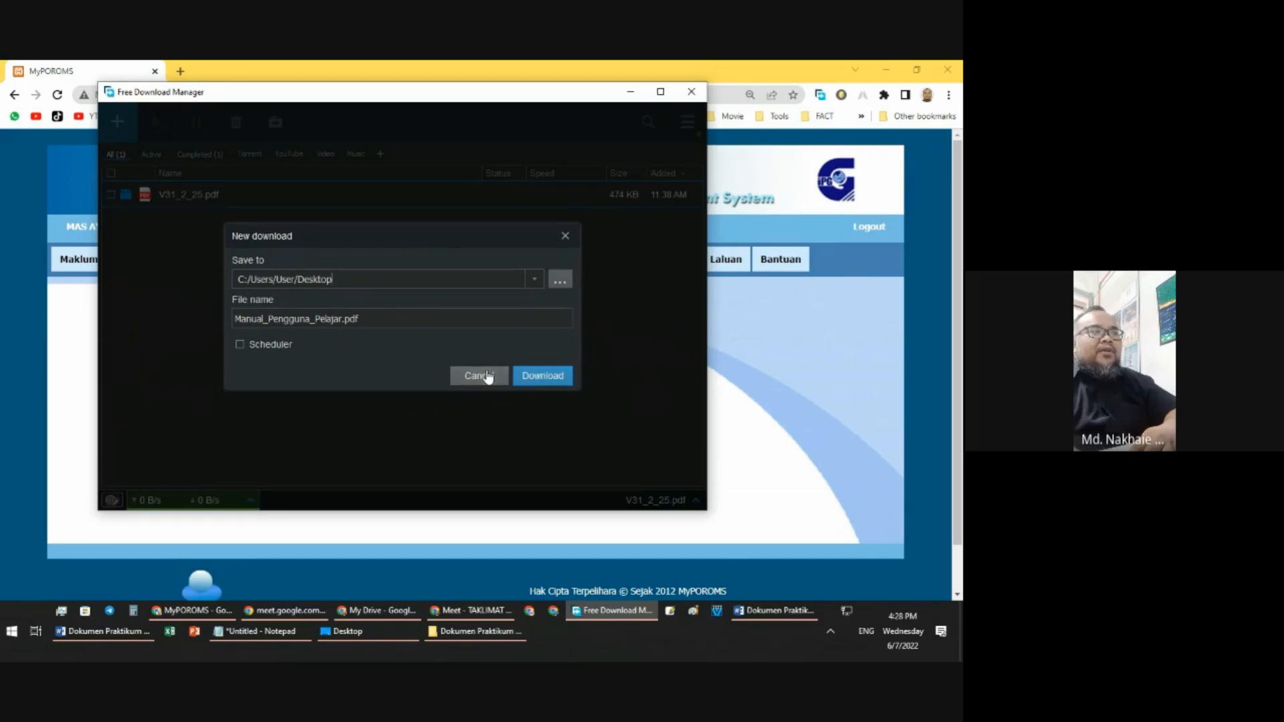
pyautogui.click(488, 376)
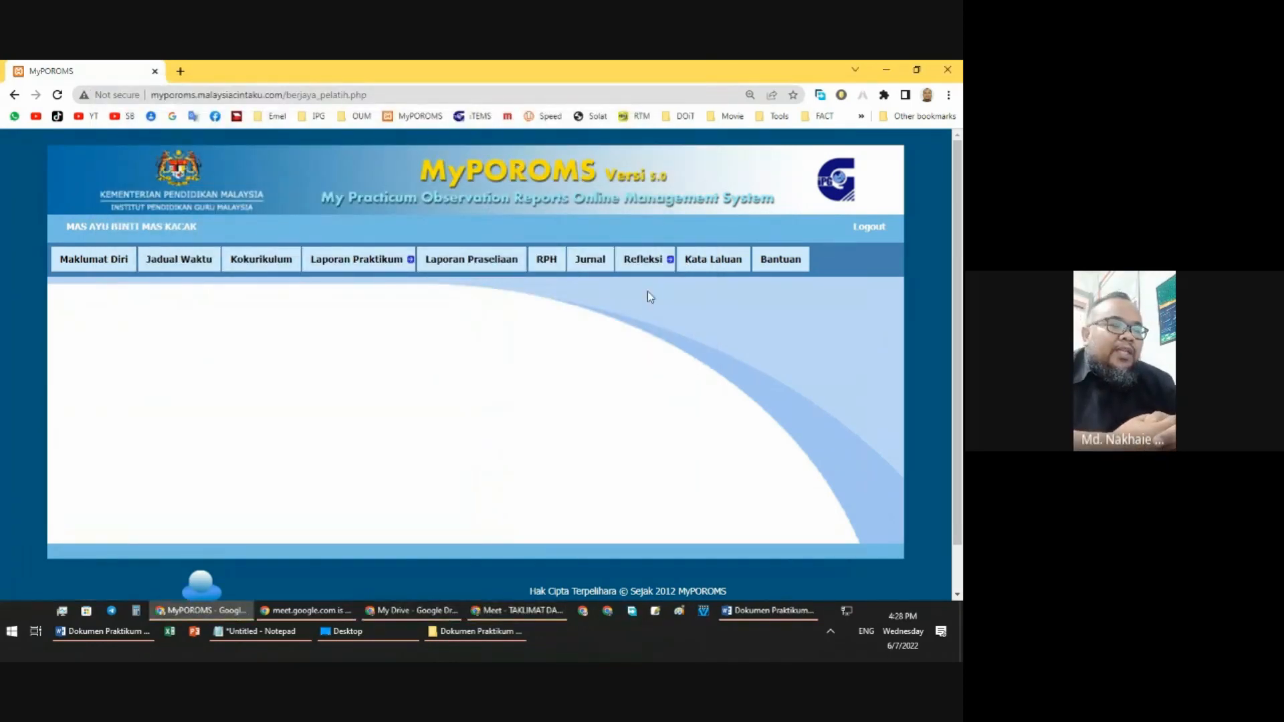